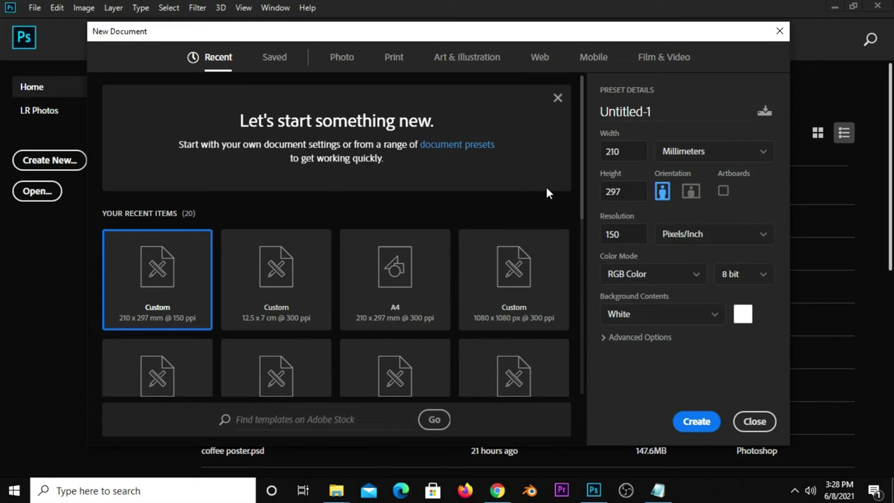
Check the new document's width 210, height 297 mm and resolution 150 pixels/inch
double_click(618, 150)
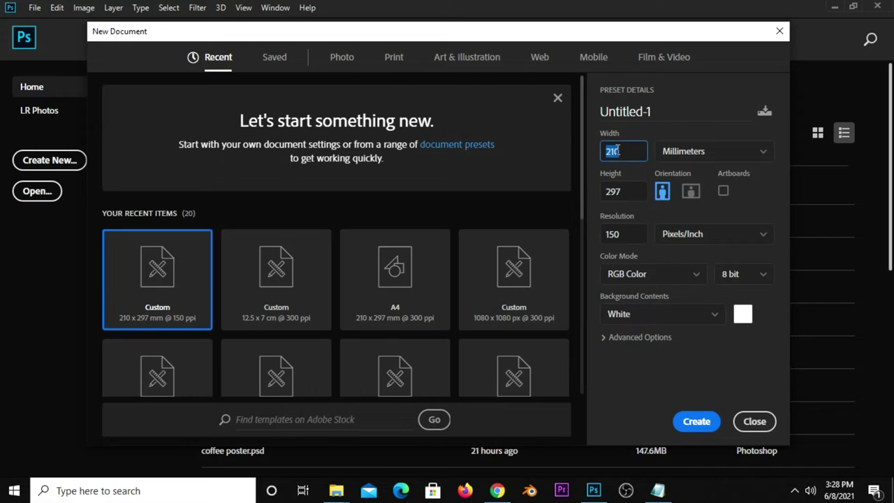
double_click(627, 191)
double_click(628, 234)
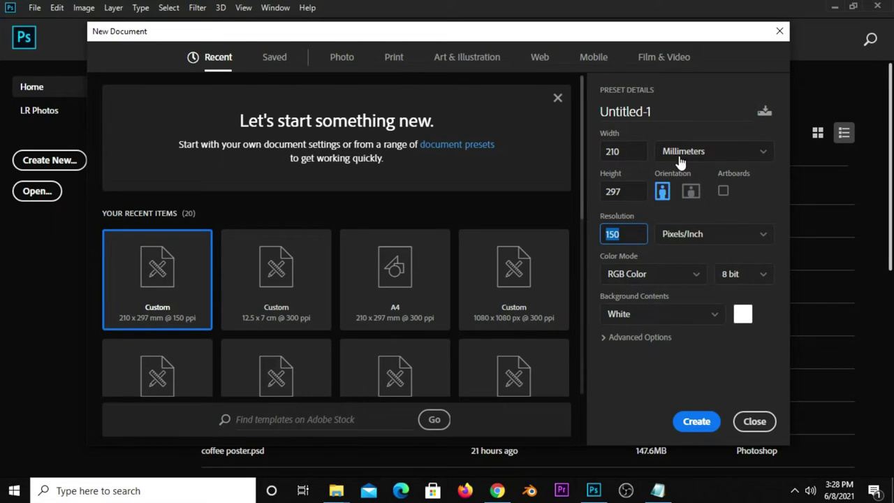
Create the 210 × 297 mm document and add a Solid Color fill layer
click(690, 425)
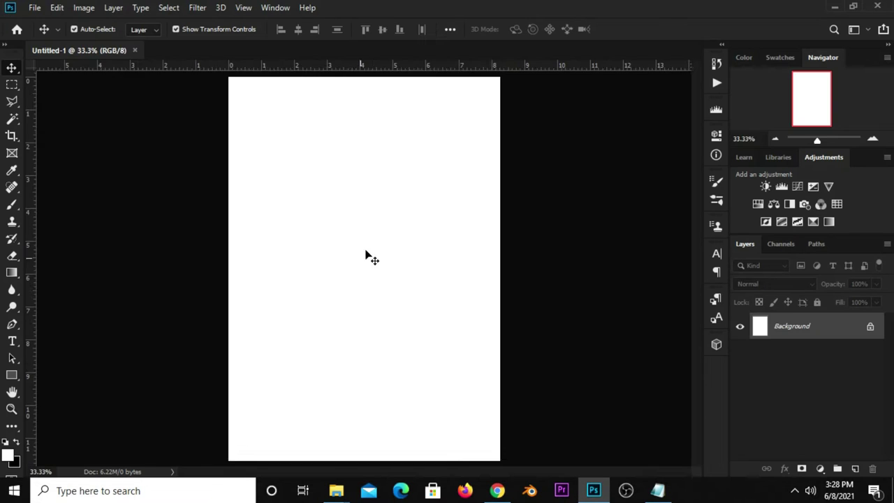
click(818, 468)
click(814, 232)
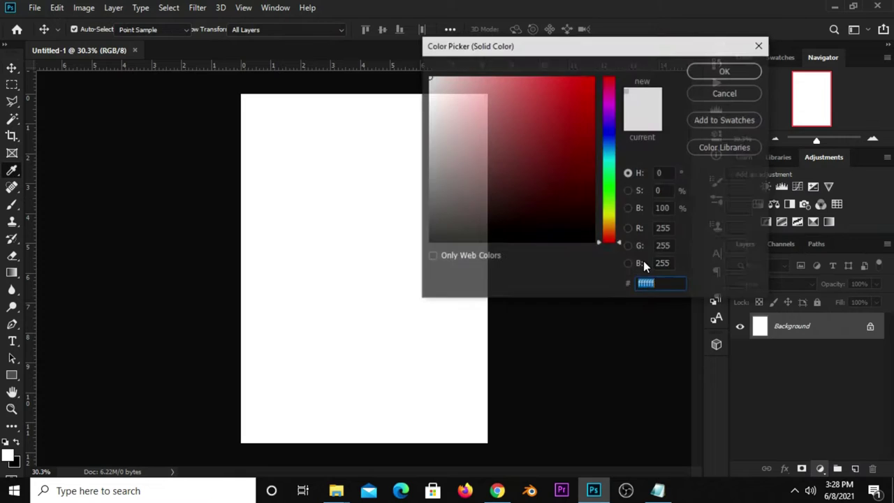
Copy 730e04 from the Notepad notes and apply it as the fill colour
click(658, 491)
right_click(448, 174)
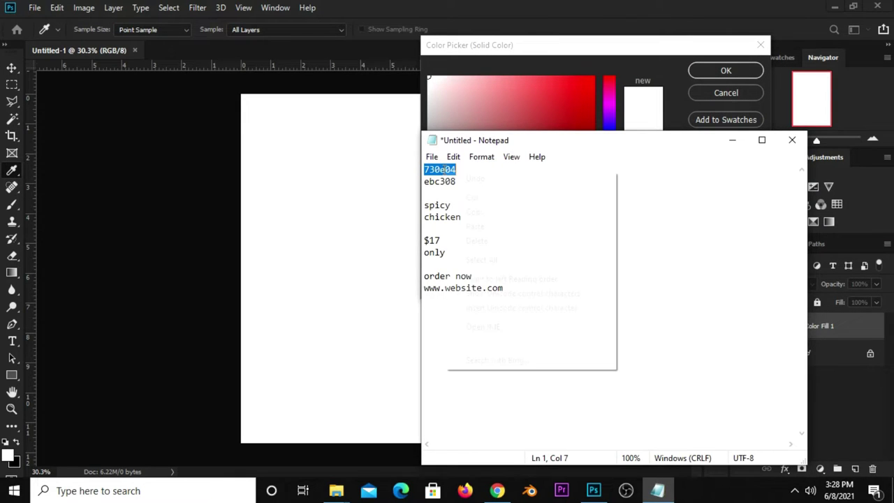
click(490, 212)
click(501, 45)
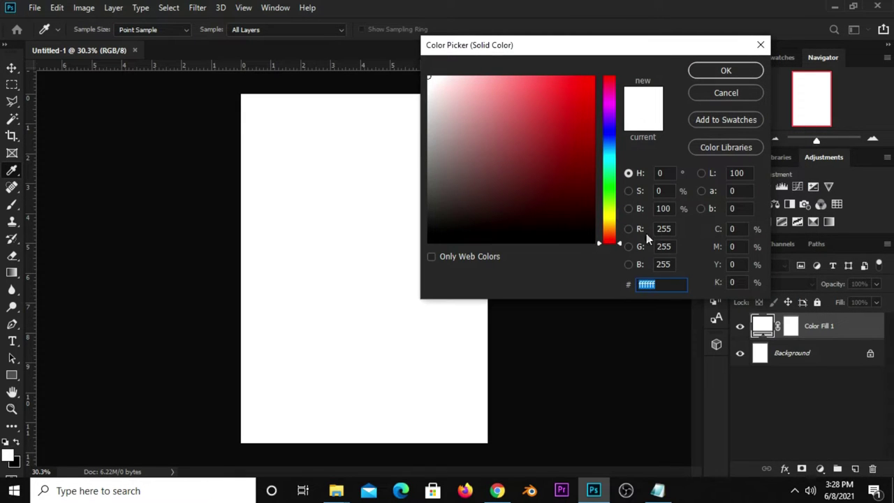
right_click(646, 287)
click(675, 345)
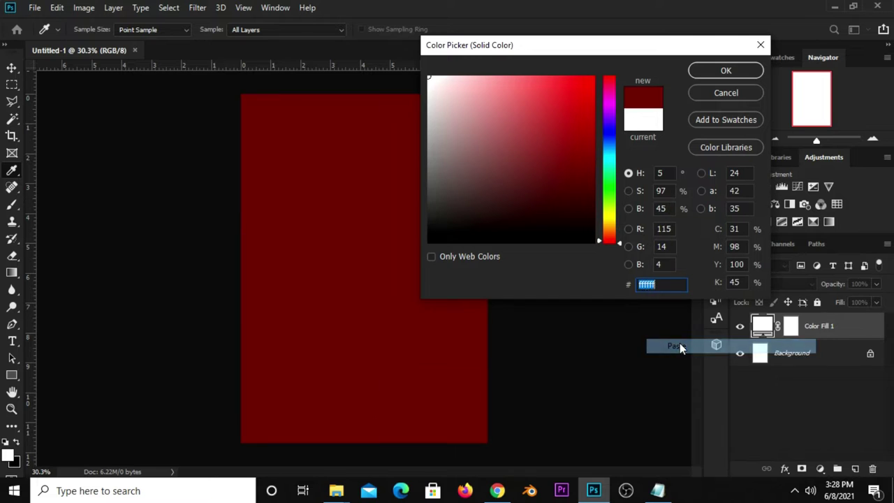
click(707, 69)
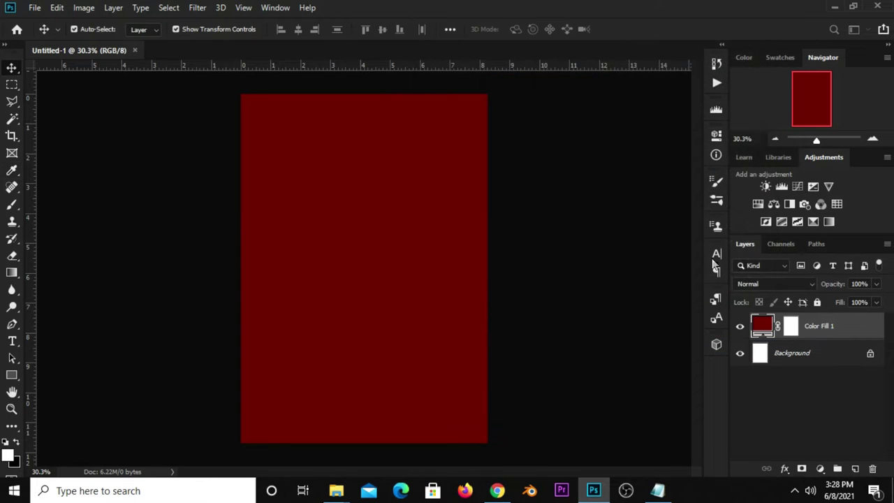
Add a new empty layer and set up the Brush tool with white as the colour
click(854, 469)
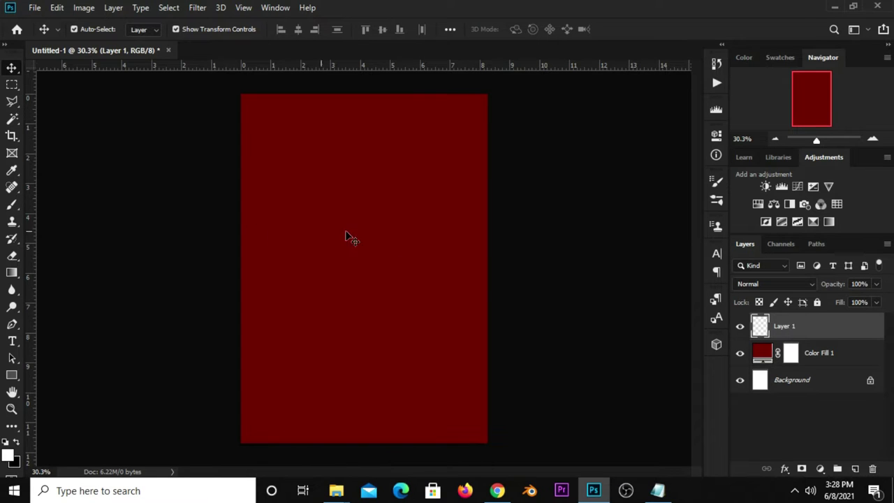
click(10, 206)
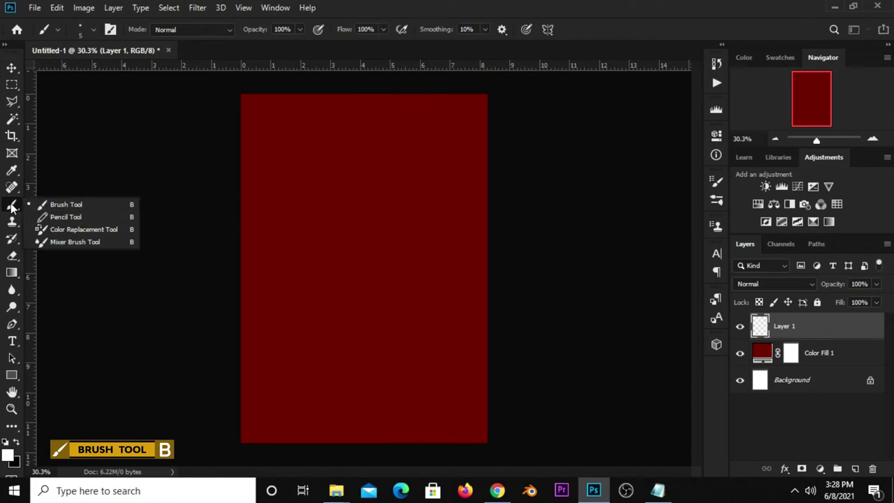
click(85, 204)
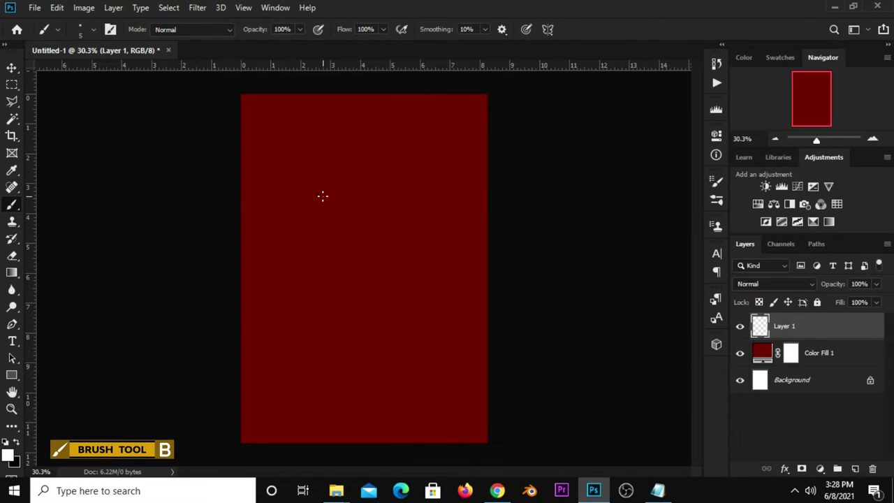
click(84, 29)
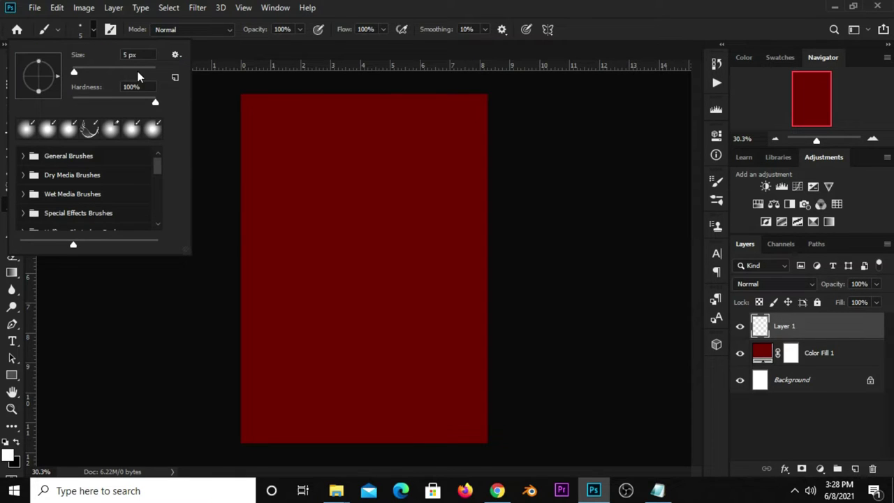
drag(146, 73, 144, 73)
click(510, 6)
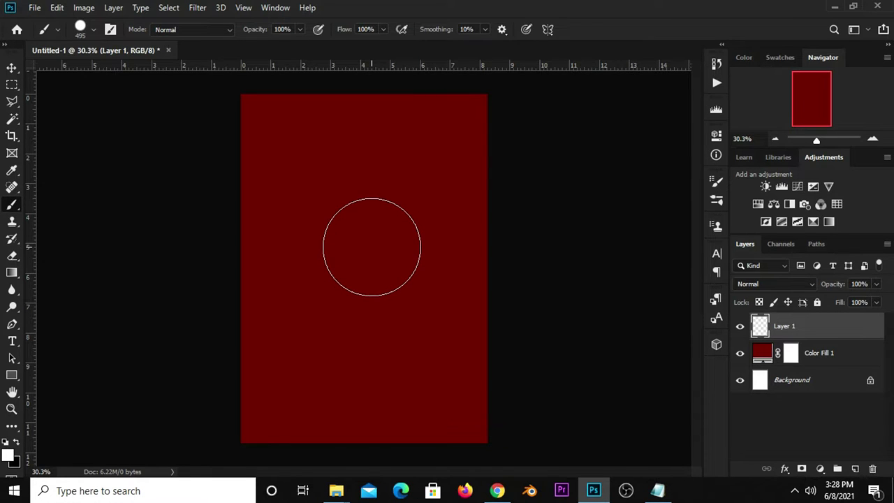
key(bracketright)
key(bracketright)
key(bracketright)
key(bracketright)
key(bracketright)
key(bracketright)
key(bracketleft)
key(bracketleft)
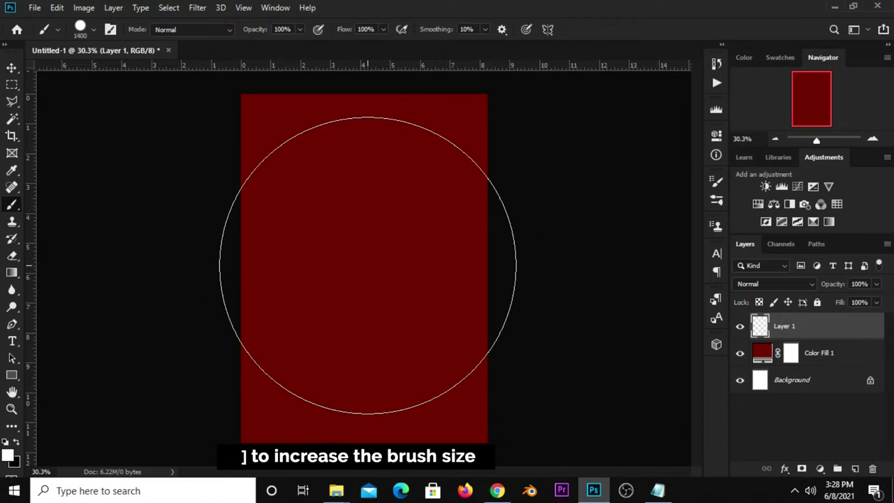
key(bracketleft)
key(bracketleft)
click(9, 456)
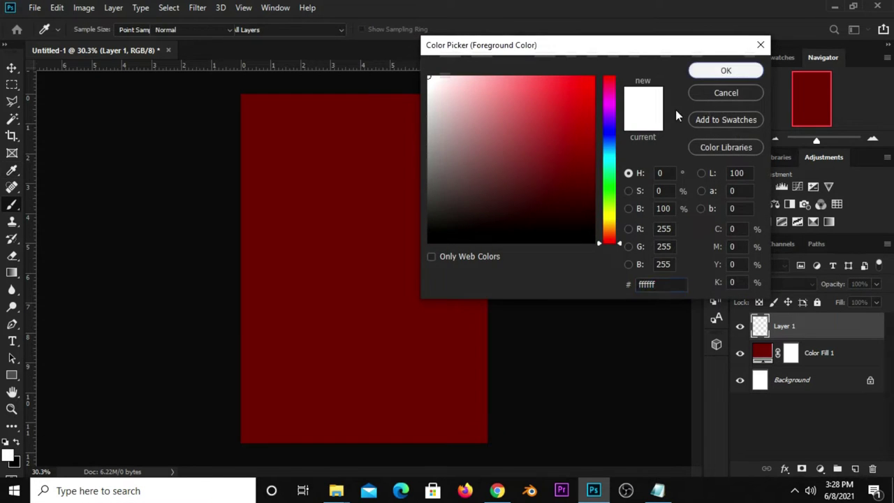
click(726, 71)
Replace the hard-edged dab with a low-hardness 1600 px white glow at the canvas centre
key(bracketright)
click(363, 267)
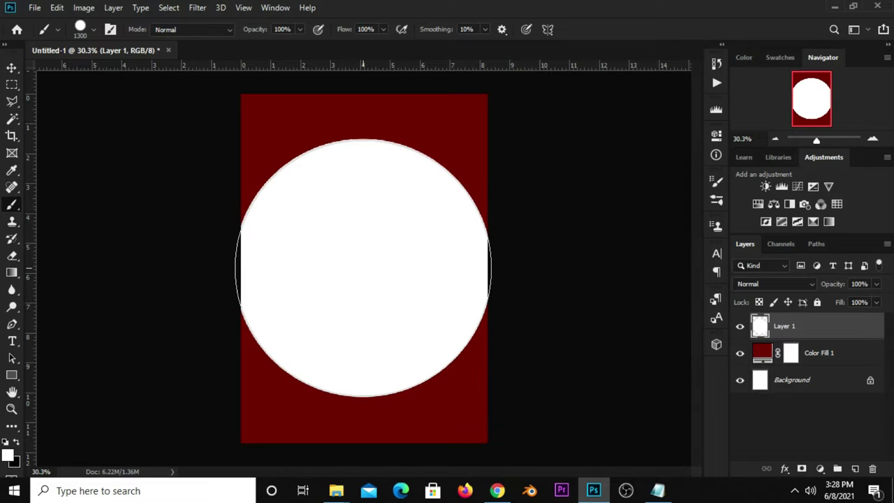
key(ctrl+z)
click(80, 27)
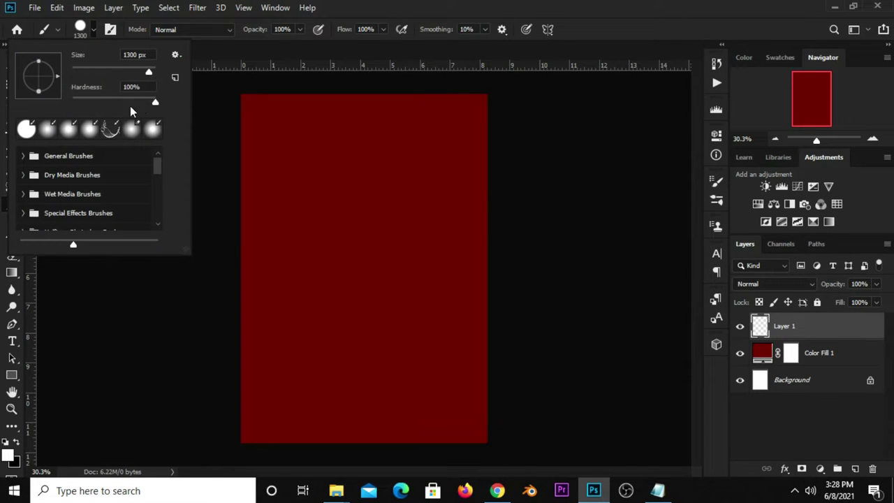
drag(123, 105, 59, 99)
click(409, 6)
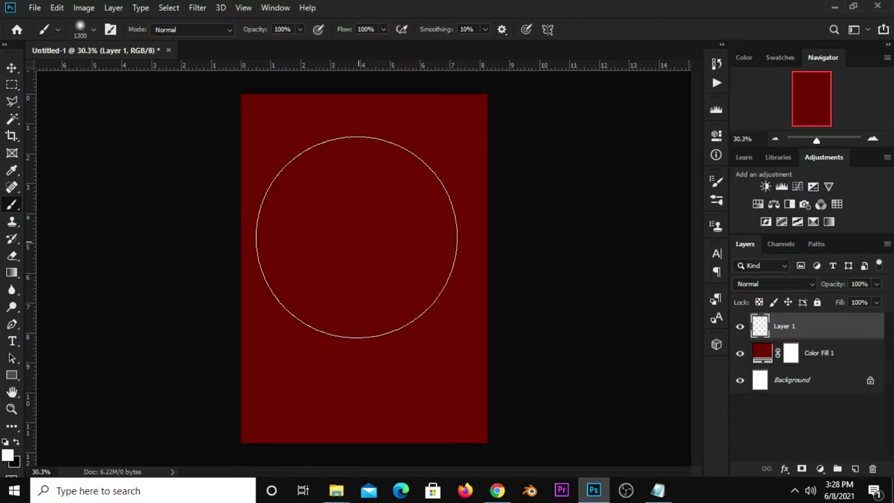
key(bracketright)
key(bracketright)
key(bracketright)
click(363, 271)
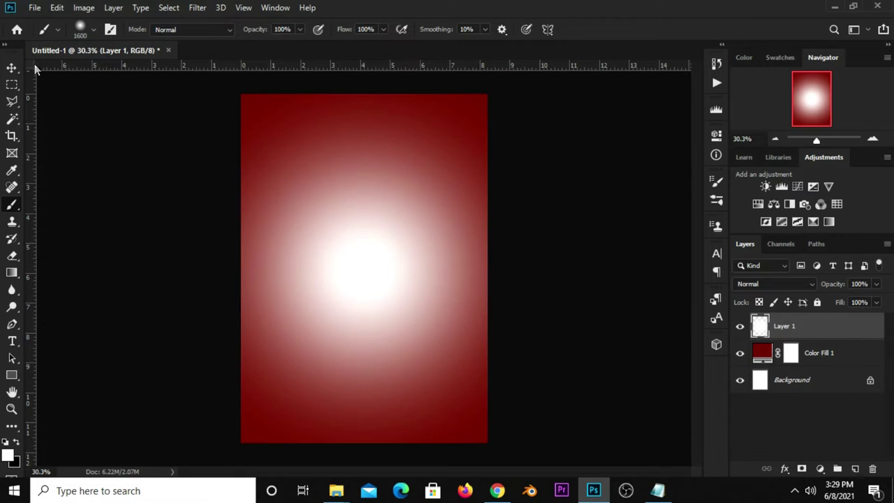
click(12, 68)
Set the white glow layer's blend mode to Overlay, comparing it hidden and shown
click(36, 69)
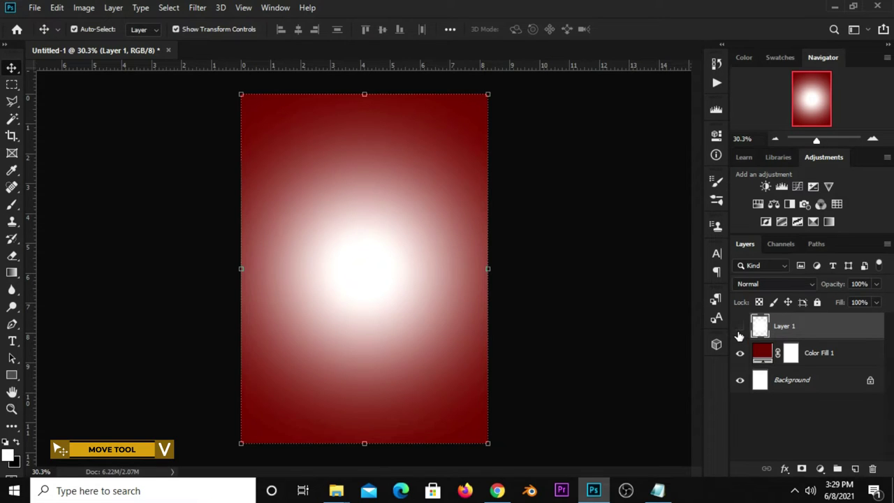
click(740, 326)
click(740, 326)
click(760, 288)
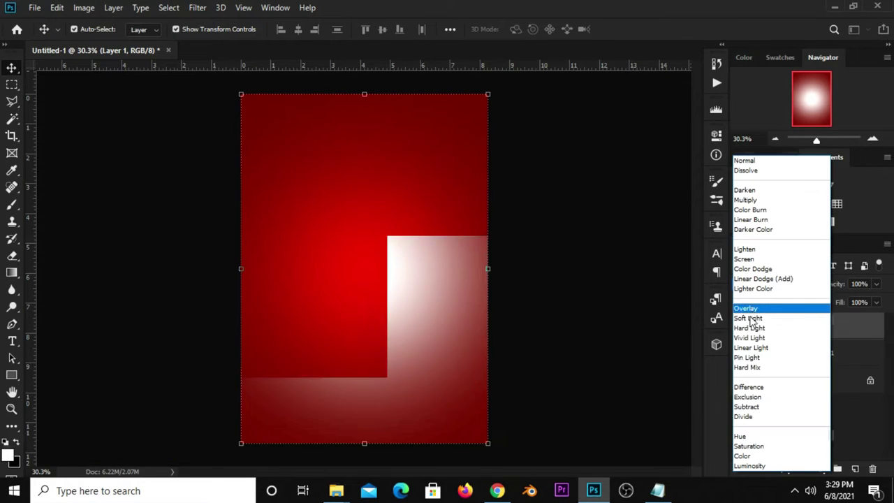
click(746, 308)
click(740, 326)
click(739, 326)
Leave the glow layer's opacity unchanged and open File > Open Recent
click(874, 287)
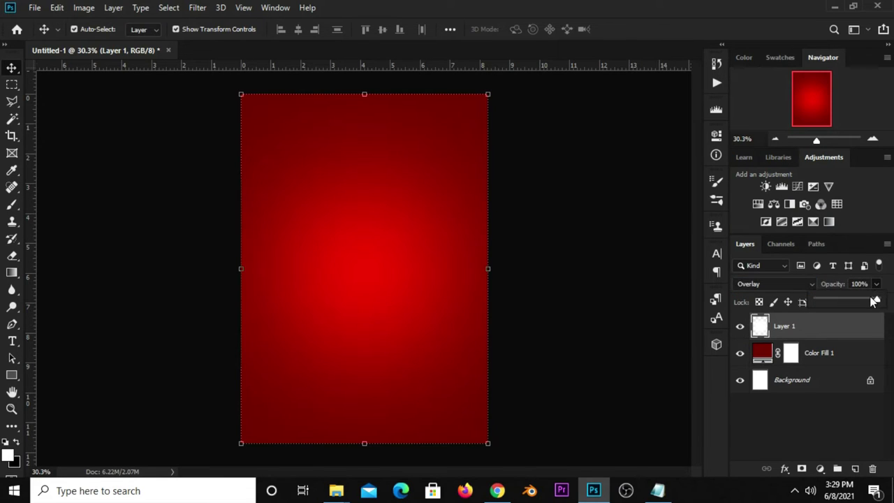
click(650, 329)
click(740, 326)
click(739, 326)
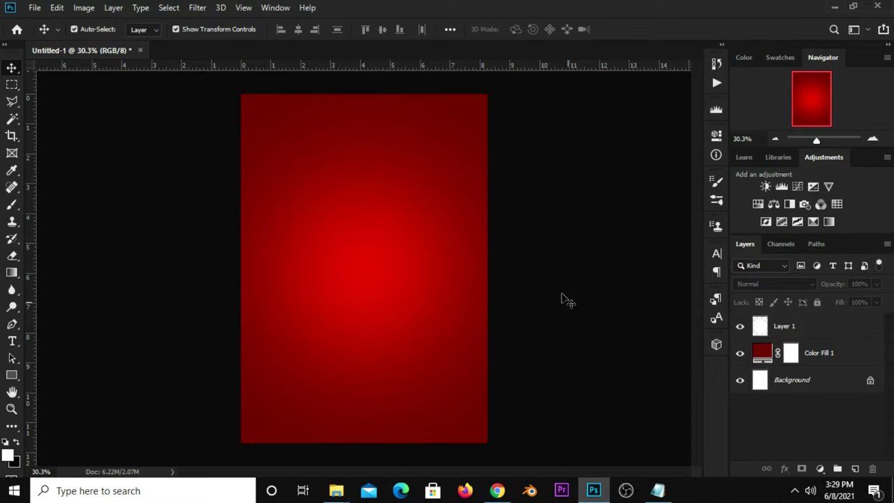
click(35, 9)
mouse_move(59, 84)
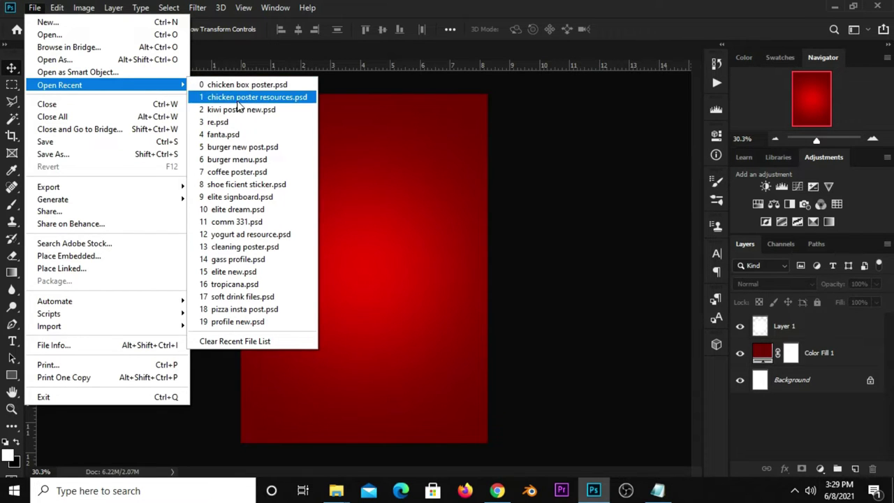
Copy the white-concrete-wall layer from chicken poster resources.psd into the red poster
click(241, 99)
scroll(255, 183, down, 1)
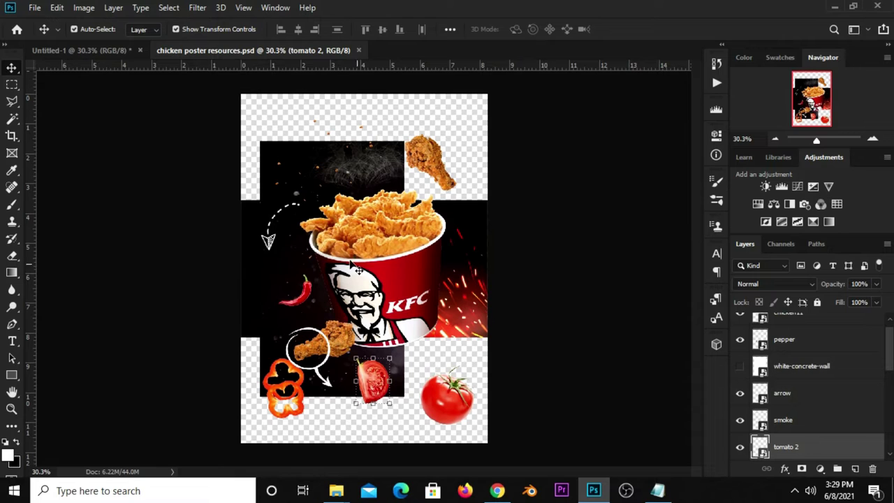
scroll(784, 339, up, 1)
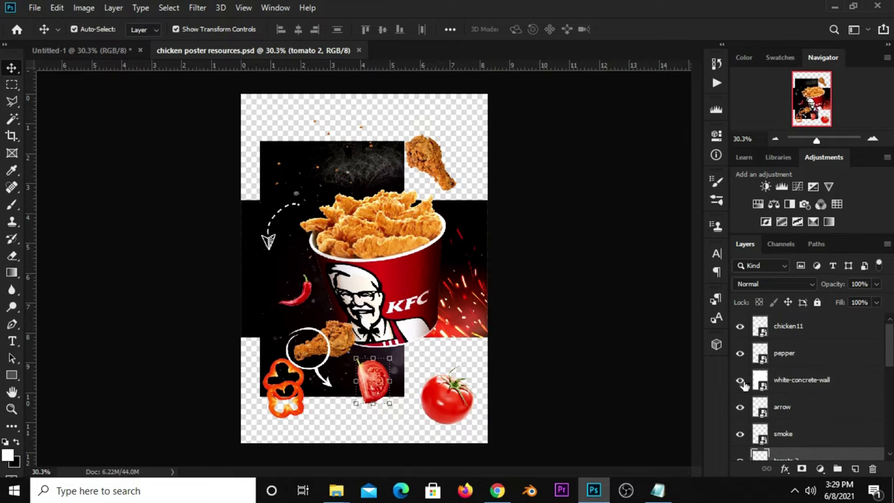
click(741, 380)
click(798, 391)
drag(399, 289, 403, 288)
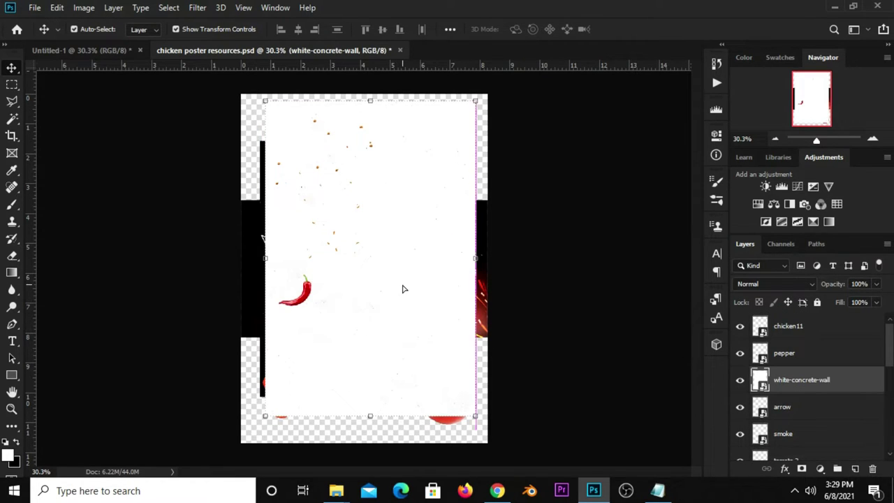
key(ctrl+c)
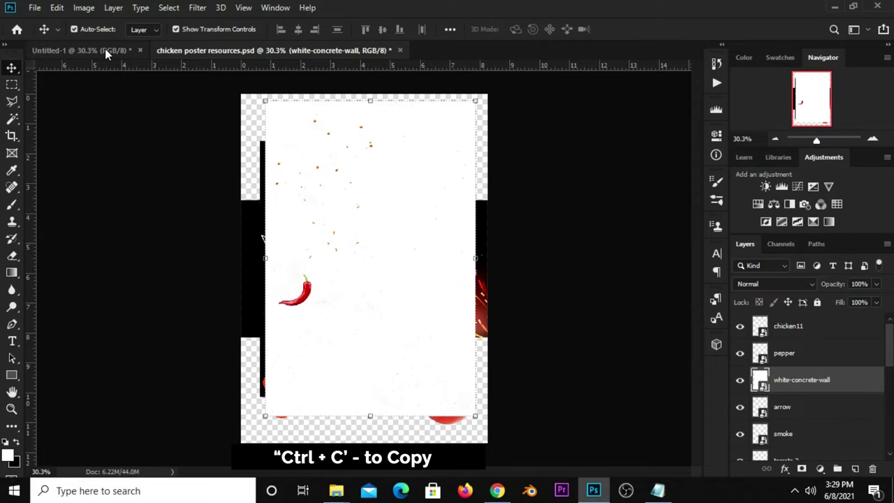
click(104, 50)
key(ctrl+v)
Scale the concrete-wall texture so it covers the entire canvas
drag(331, 211, 333, 208)
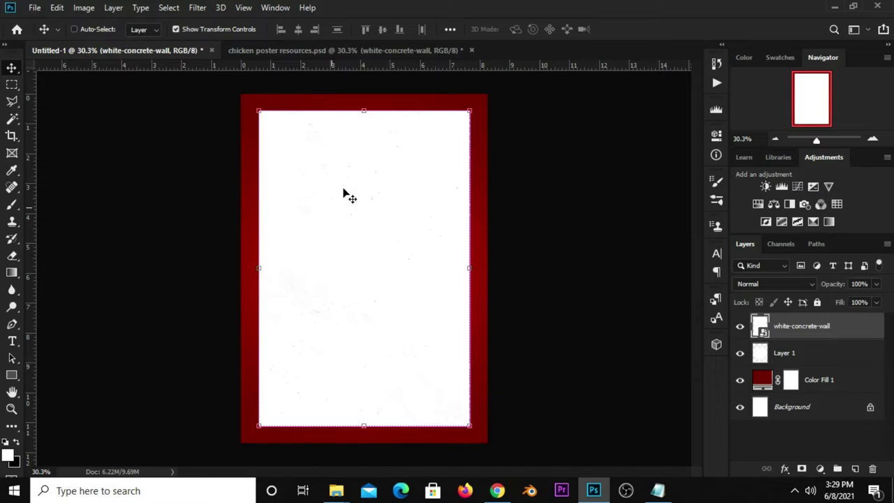
key(ctrl+t)
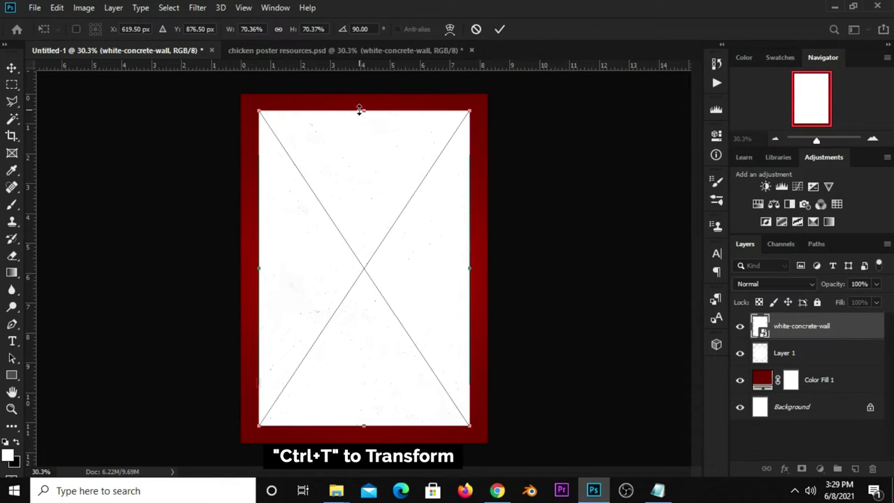
drag(363, 111, 363, 76)
scroll(352, 367, down, 2)
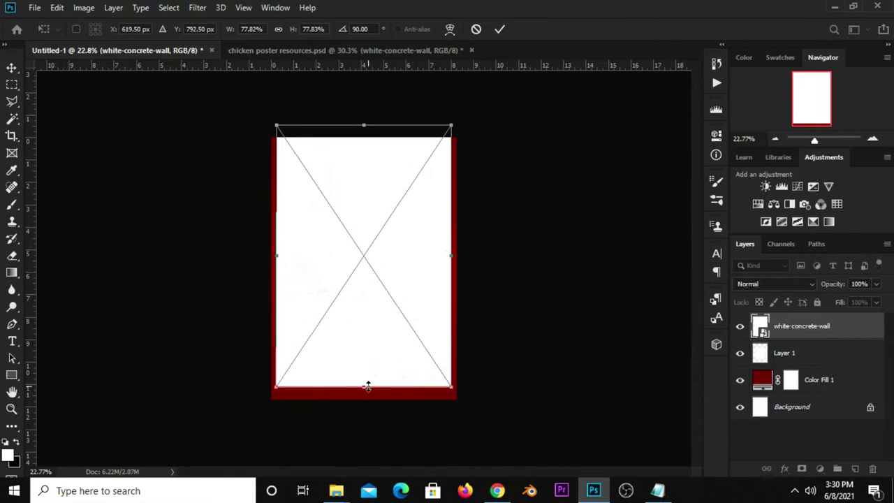
drag(367, 386, 364, 415)
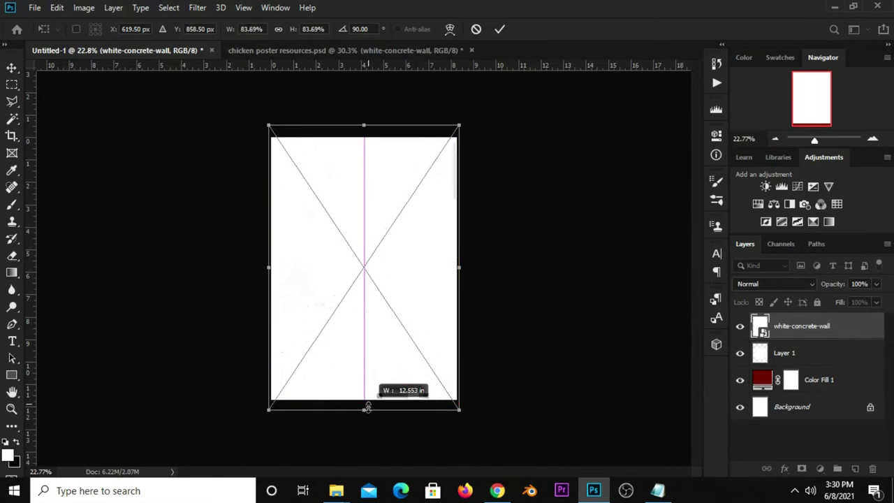
click(500, 29)
Move the wall texture below Layer 1 and set its blend mode to Multiply
click(741, 327)
click(741, 327)
drag(803, 327, 803, 366)
click(775, 283)
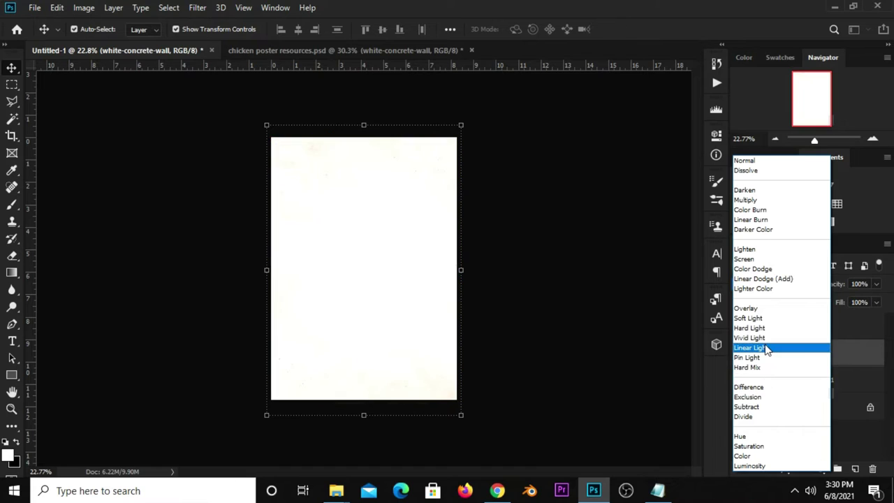
click(747, 200)
click(564, 221)
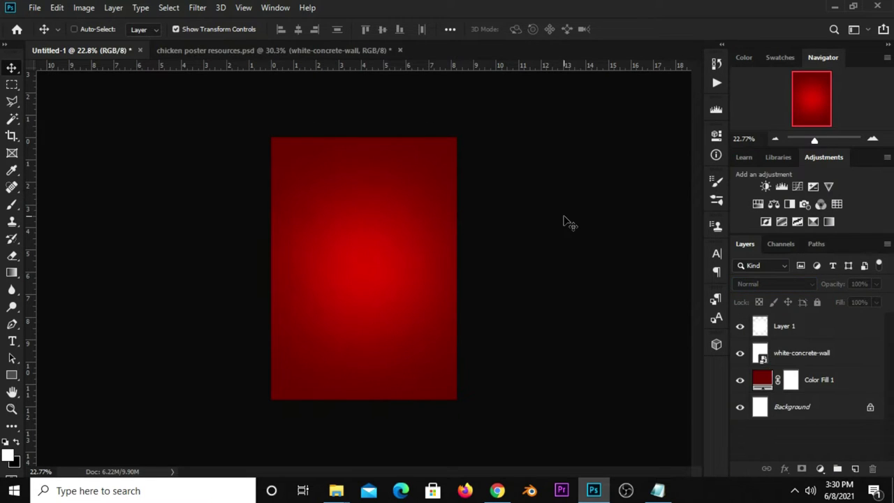
key(ctrl+0)
key(ctrl+minus)
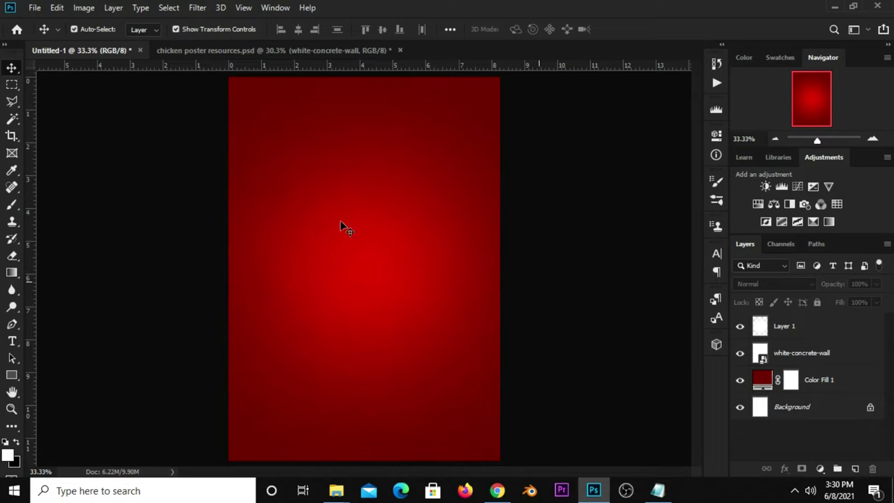
Bring the KFC chicken bucket into the poster at the bottom centre
click(221, 49)
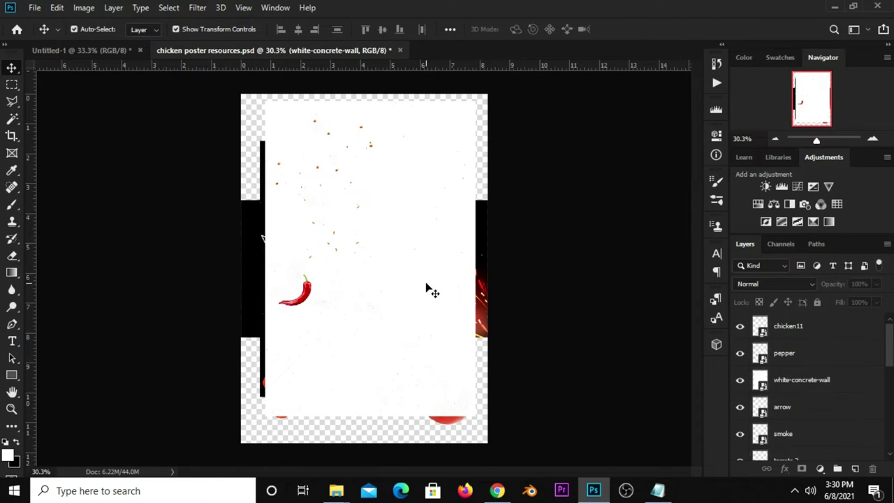
click(760, 380)
click(740, 379)
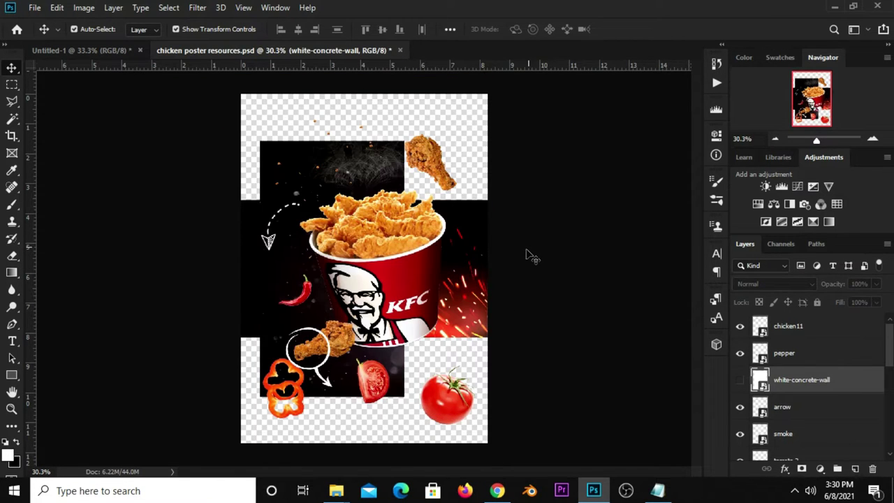
drag(391, 289, 407, 267)
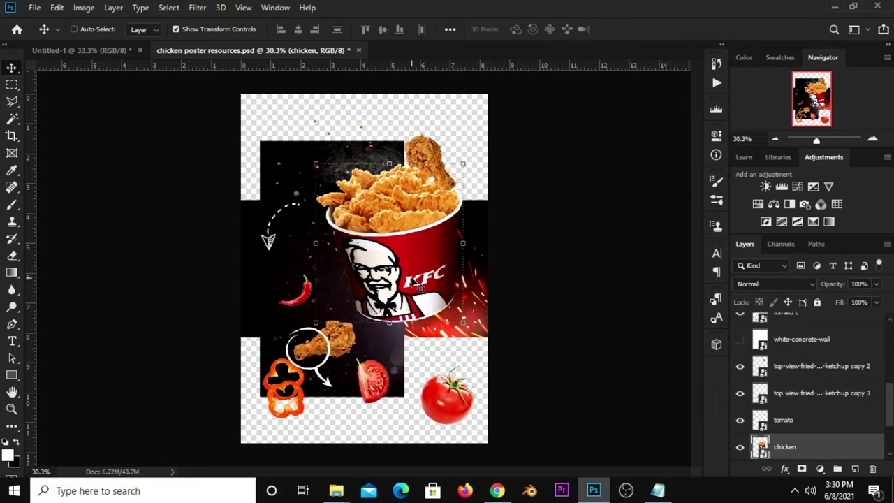
click(100, 50)
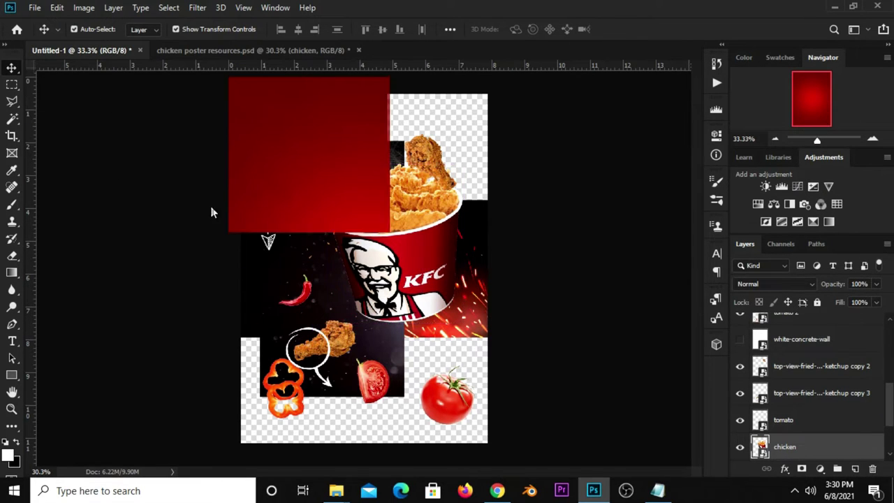
drag(383, 338, 398, 356)
mouse_move(377, 287)
mouse_down()
mouse_move(396, 358)
mouse_move(379, 333)
mouse_move(391, 337)
mouse_move(401, 313)
mouse_up()
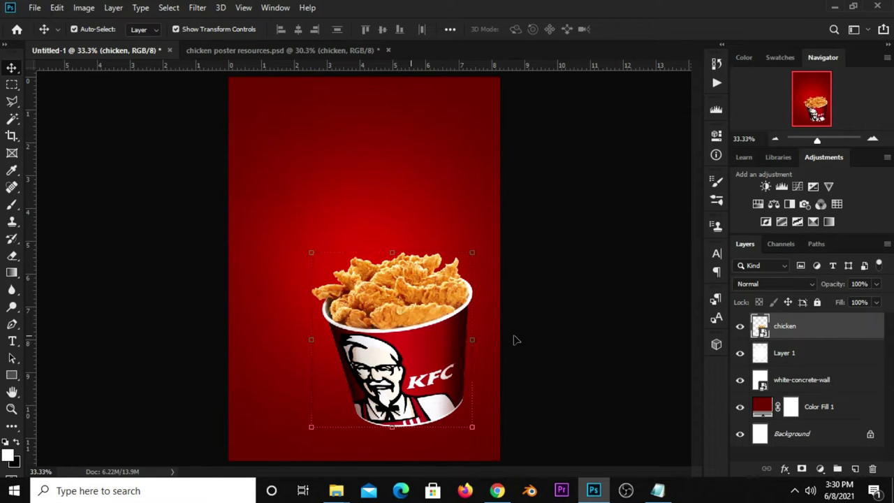
click(739, 325)
click(573, 286)
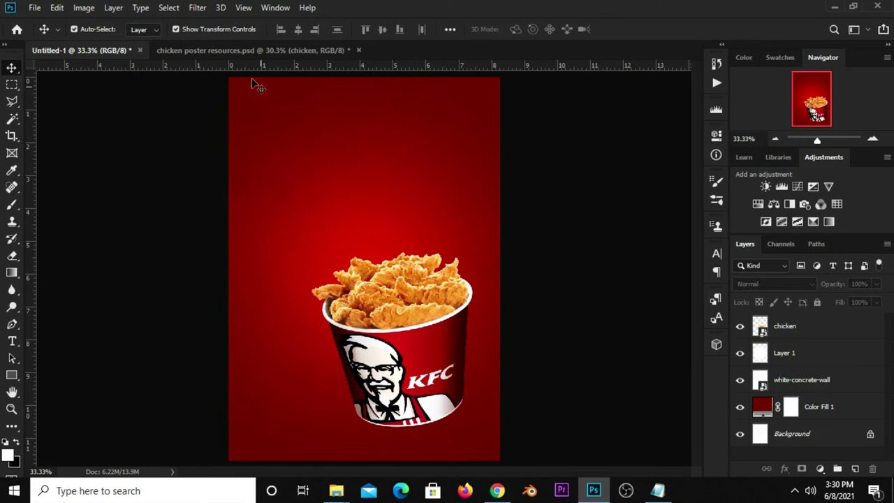
In the resources file, move the bucket aside and select the drumstick next to it
click(199, 52)
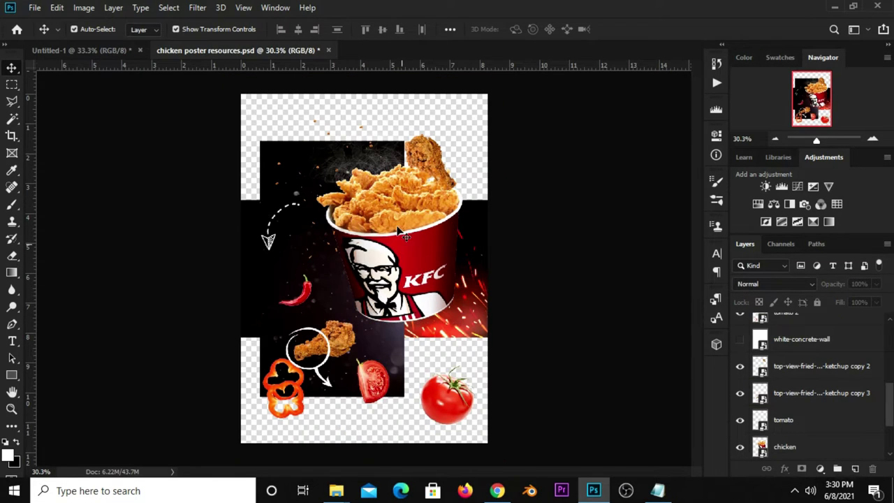
drag(400, 233, 401, 328)
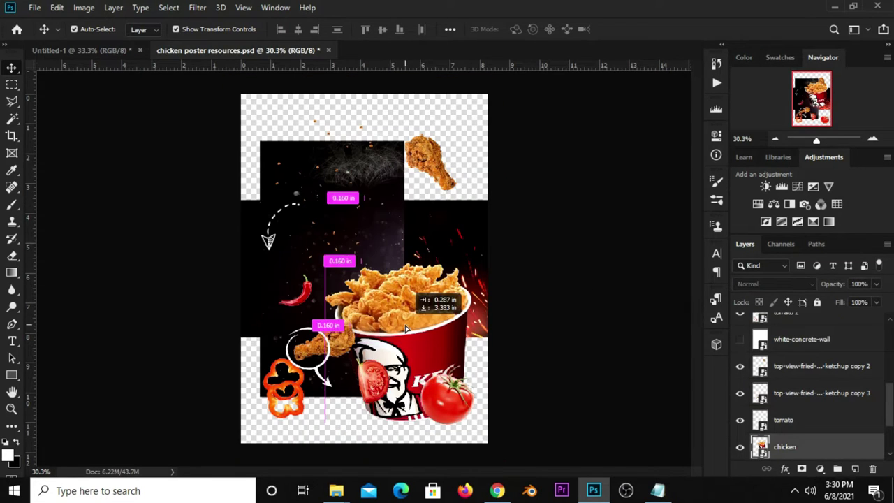
click(347, 349)
Bring both drumsticks (ketchup copy 2 and copy 3) into the poster above the bucket
drag(346, 350, 386, 235)
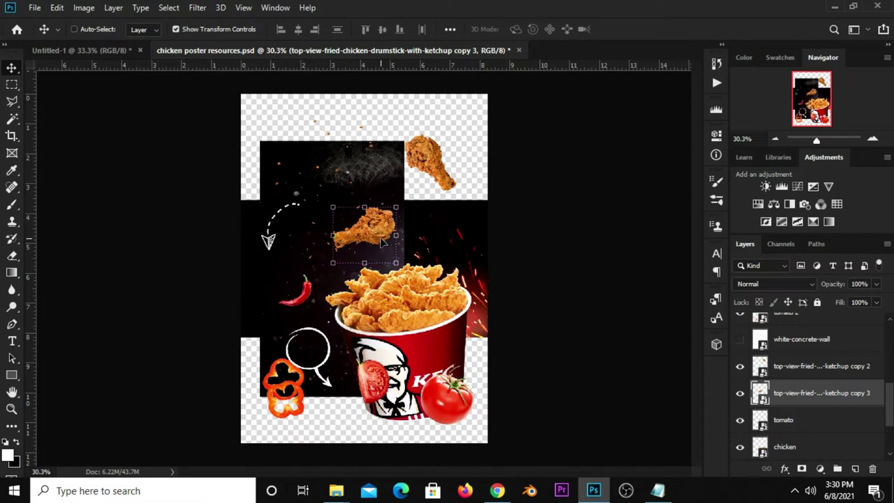
mouse_move(161, 111)
mouse_down()
mouse_move(377, 281)
mouse_move(397, 181)
mouse_up()
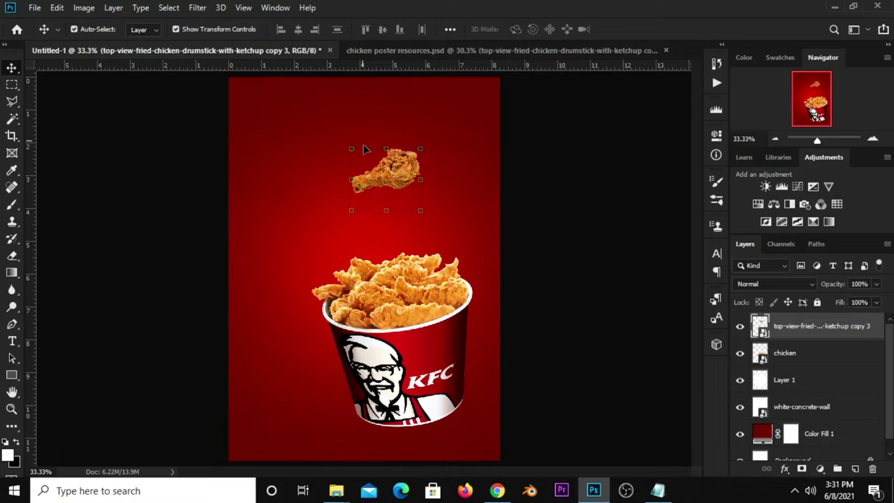
click(392, 51)
click(431, 161)
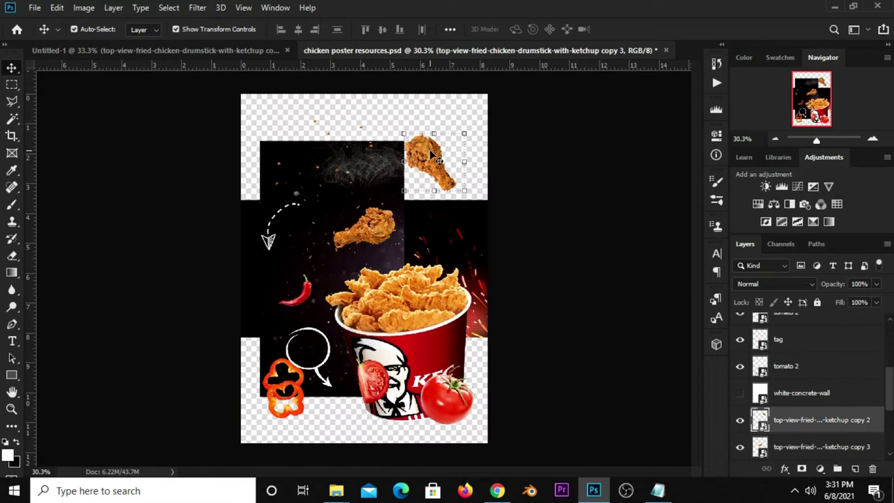
drag(431, 161, 407, 153)
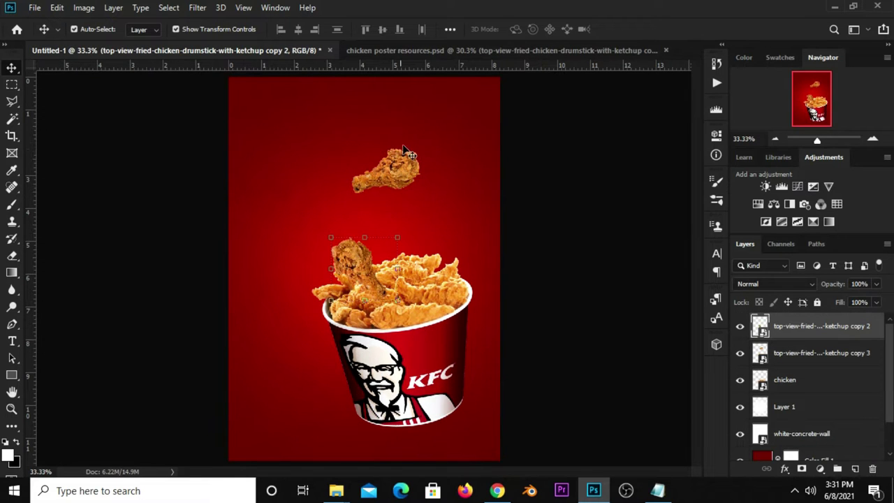
drag(352, 267, 427, 91)
Fine-tune the drumsticks: middle one slightly right, top one cut off by the top edge
key(Down)
key(Down)
key(Down)
key(Down)
key(Down)
key(Down)
key(shift+Right)
key(shift+Right)
key(shift+Right)
key(shift+Right)
key(shift+Right)
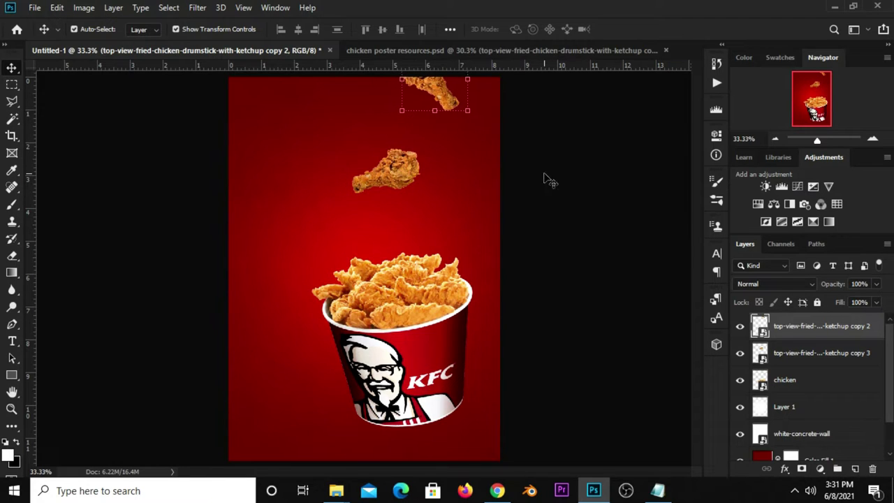
drag(369, 171, 409, 173)
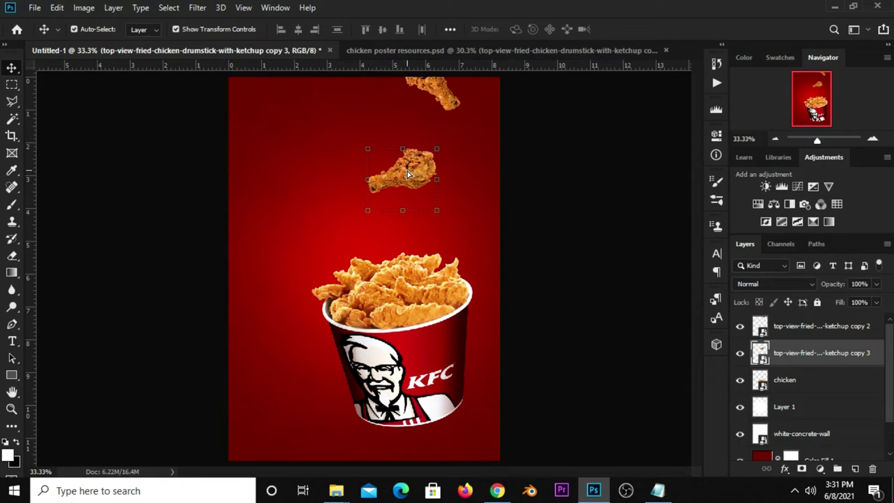
drag(447, 101, 449, 110)
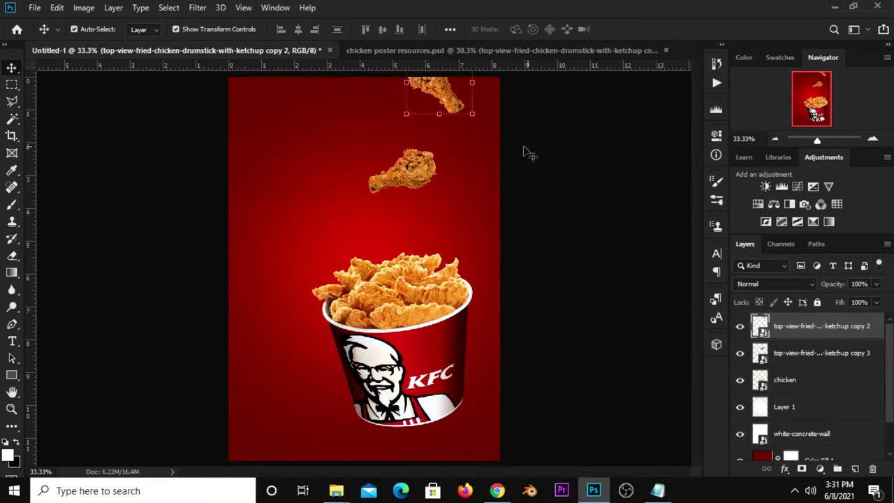
click(429, 52)
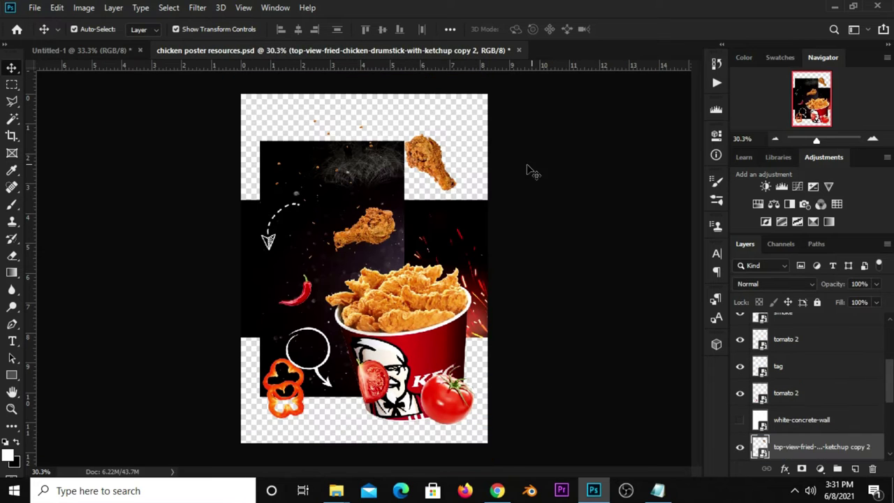
Select the chicken11 crumbs layer and bring it into the poster document
click(318, 169)
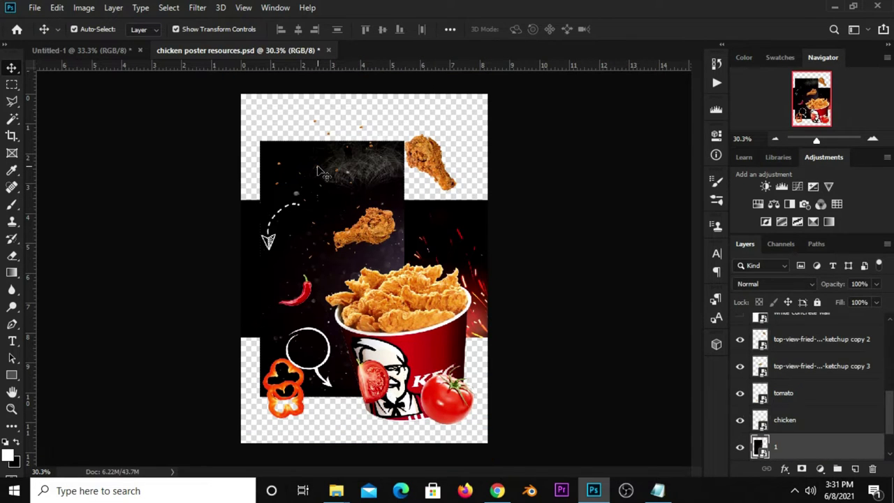
scroll(807, 373, up, 3)
scroll(806, 373, up, 3)
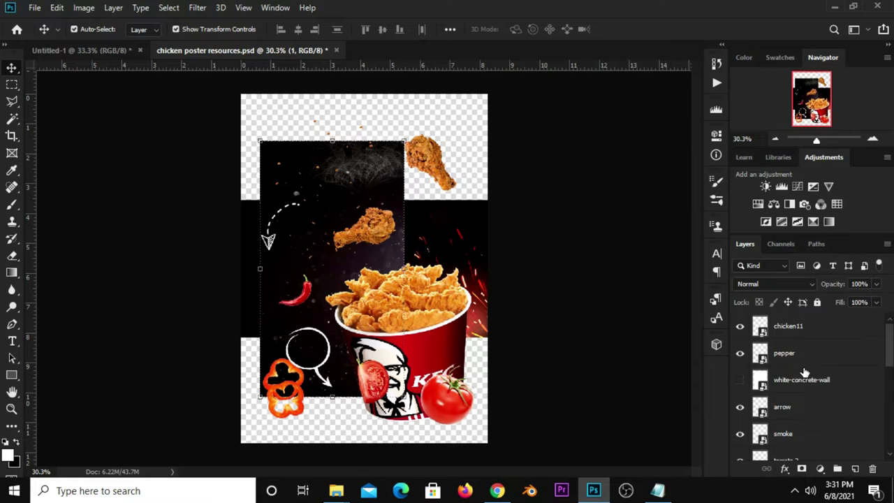
click(790, 333)
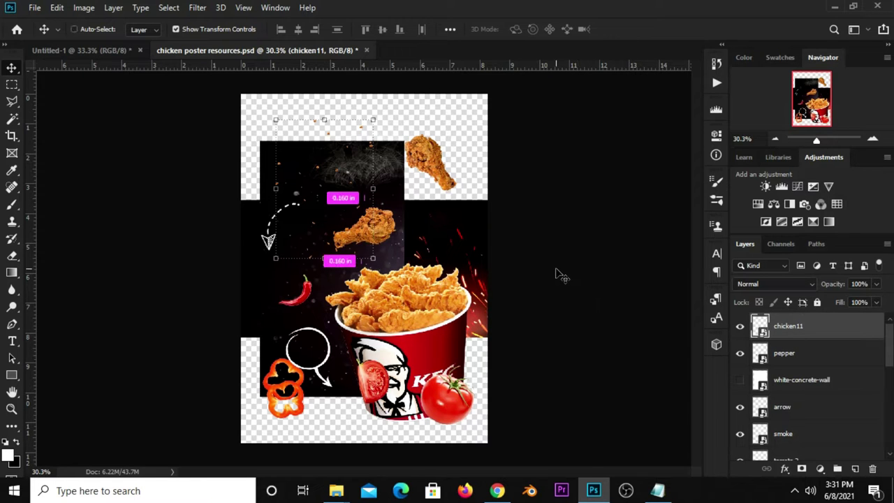
click(82, 51)
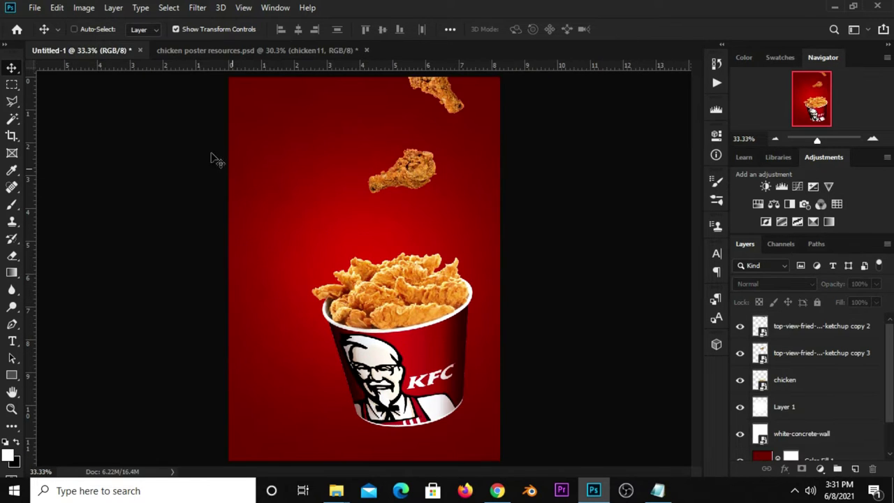
Move the crumbs up among the drumsticks, scale to about 108% and rotate −11°
key(ctrl+t)
drag(372, 280, 411, 169)
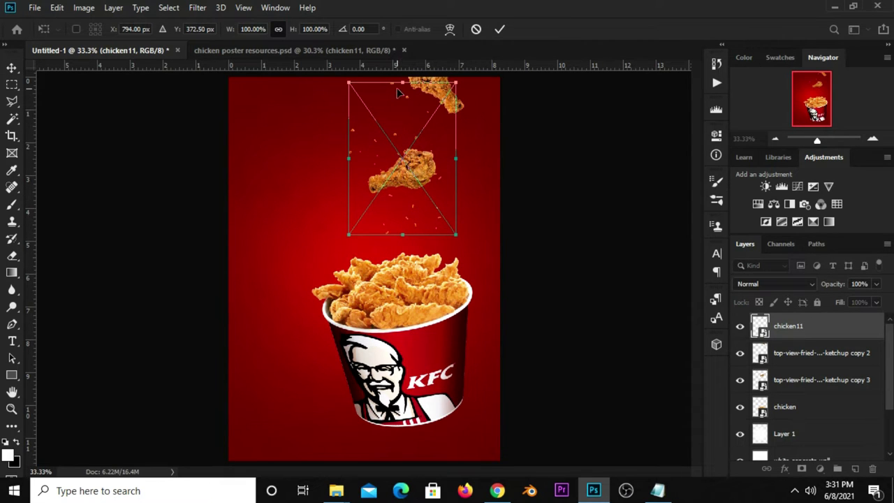
drag(402, 79, 403, 74)
drag(459, 235, 463, 239)
drag(311, 217, 339, 215)
click(500, 30)
click(545, 207)
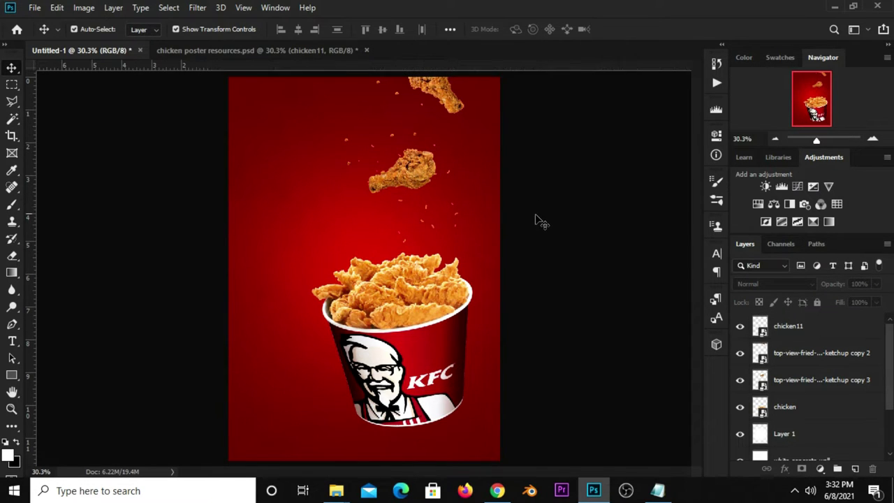
scroll(542, 216, down, 1)
scroll(542, 222, up, 1)
Paint a large soft black brush dab on a new Layer 2
click(423, 375)
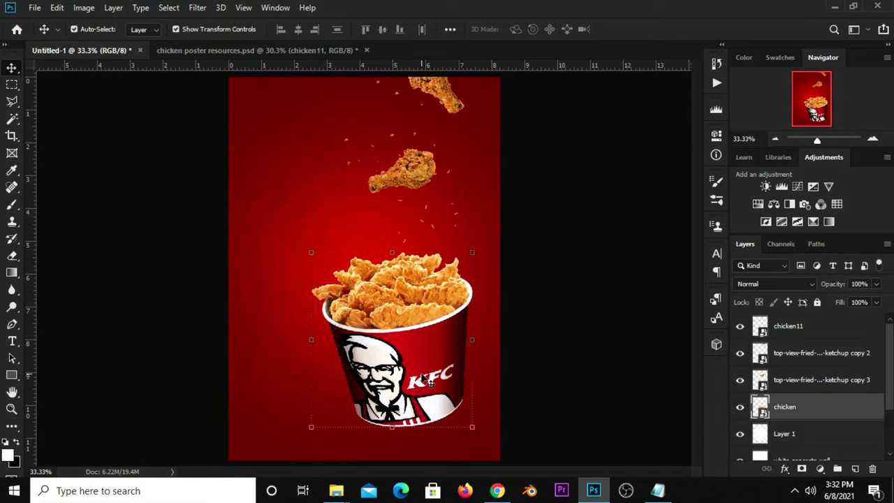
click(741, 411)
click(741, 411)
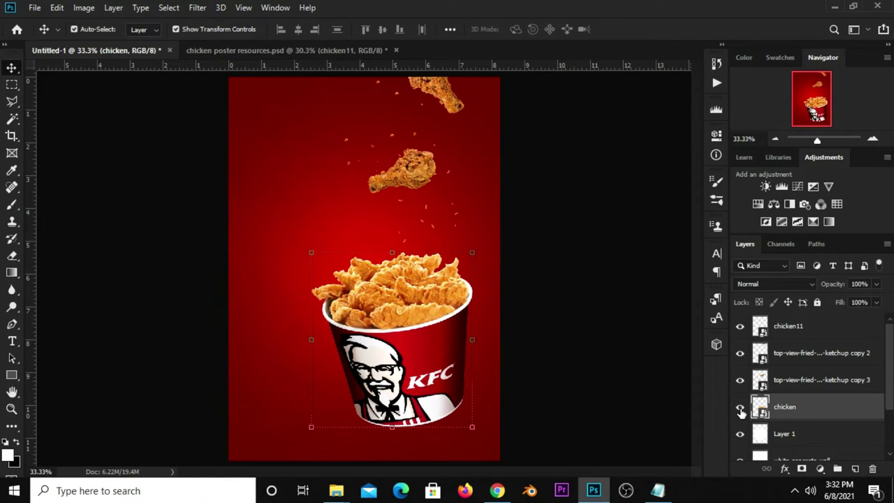
click(855, 469)
drag(786, 414, 768, 422)
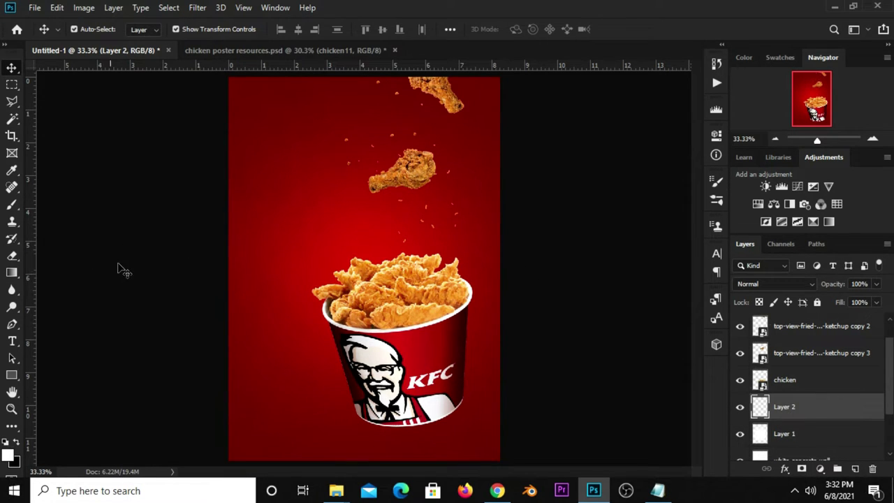
click(19, 208)
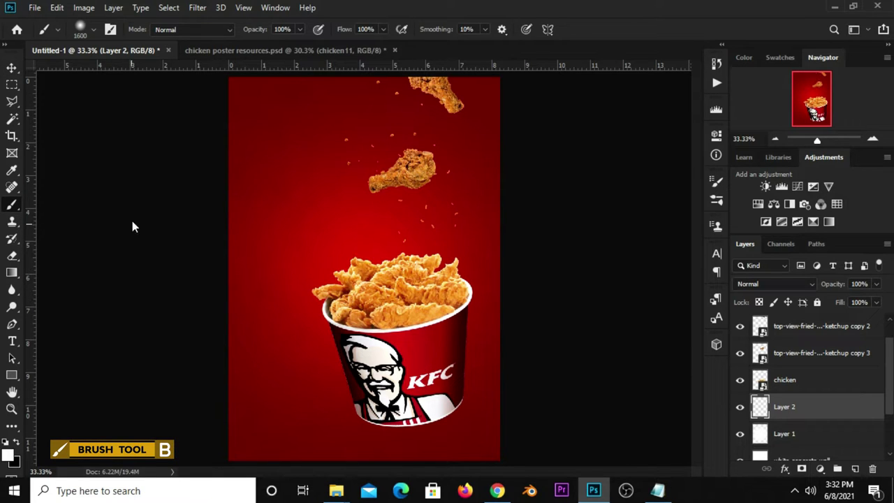
click(17, 444)
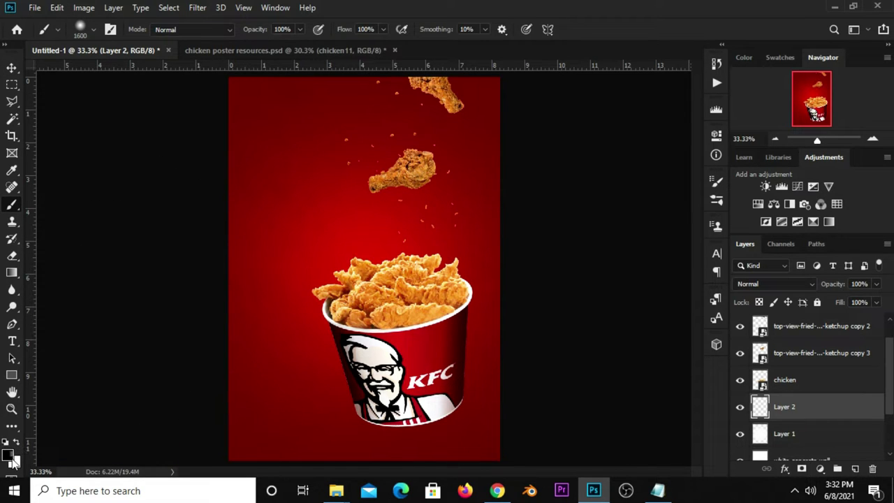
key(bracketleft)
key(bracketleft)
key(bracketleft)
key(bracketleft)
key(bracketleft)
key(bracketright)
key(bracketright)
key(bracketright)
key(bracketright)
key(bracketright)
click(339, 216)
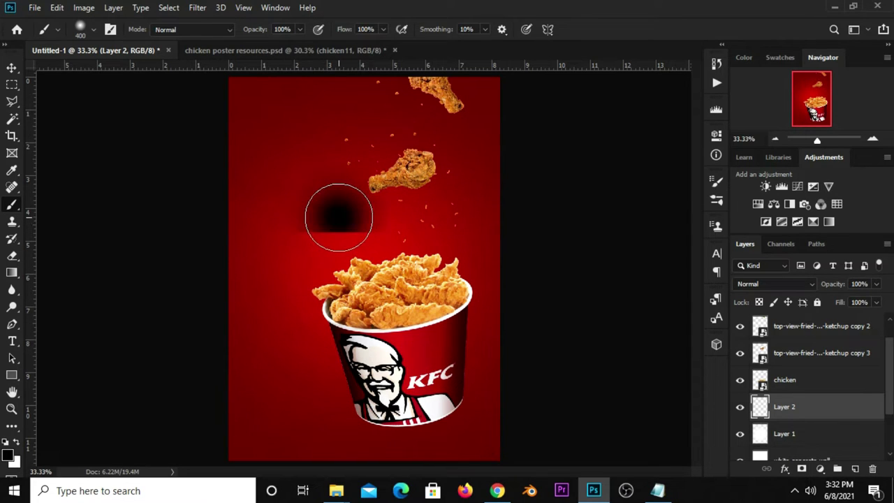
Squash the dab into a flat, 142%-wide strip just under the bucket's base
click(12, 68)
mouse_move(341, 147)
mouse_down()
mouse_move(325, 274)
mouse_move(401, 433)
mouse_up()
mouse_move(486, 437)
mouse_down()
mouse_move(575, 440)
mouse_move(532, 395)
mouse_move(551, 383)
mouse_up()
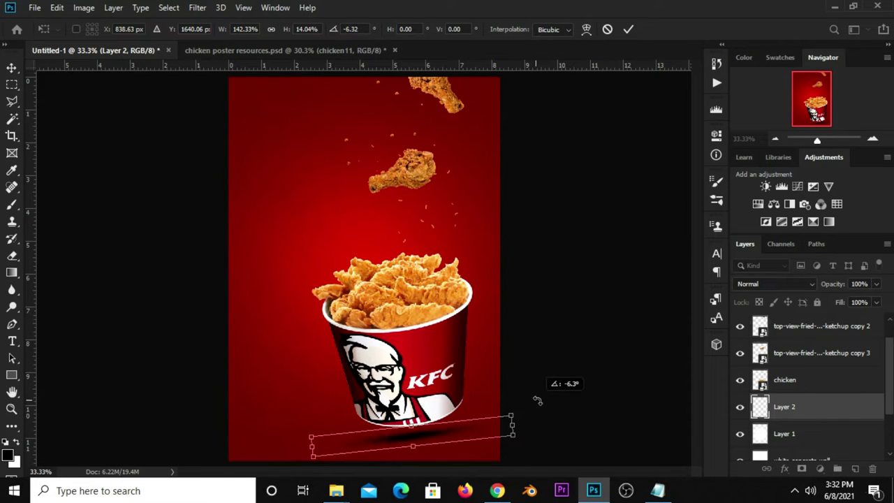
drag(413, 423, 415, 433)
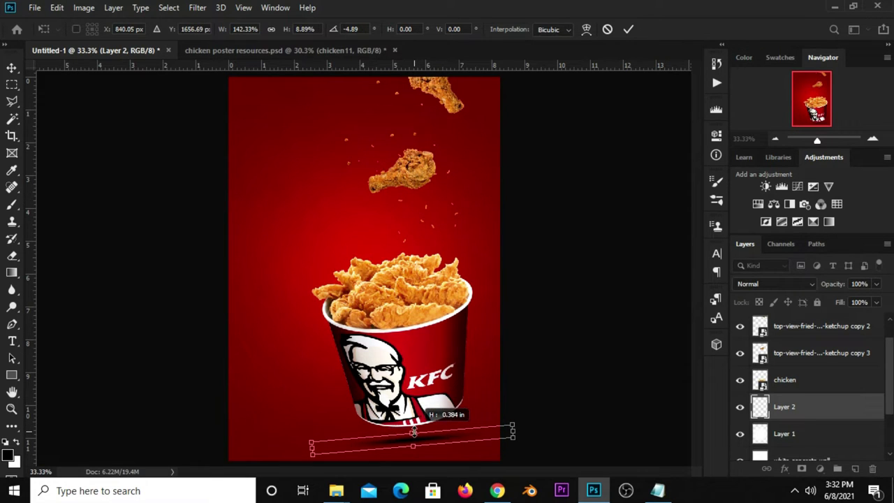
key(Return)
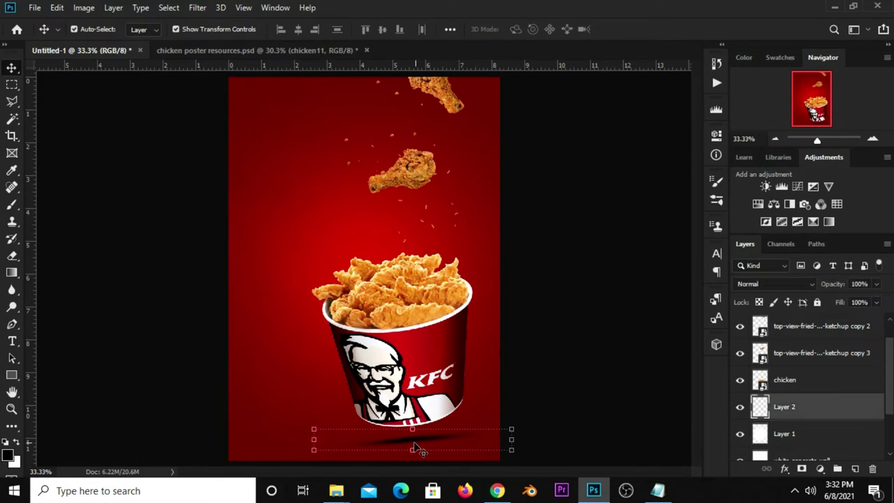
drag(417, 447, 419, 438)
Lower the shadow layer's opacity to 46%
click(876, 284)
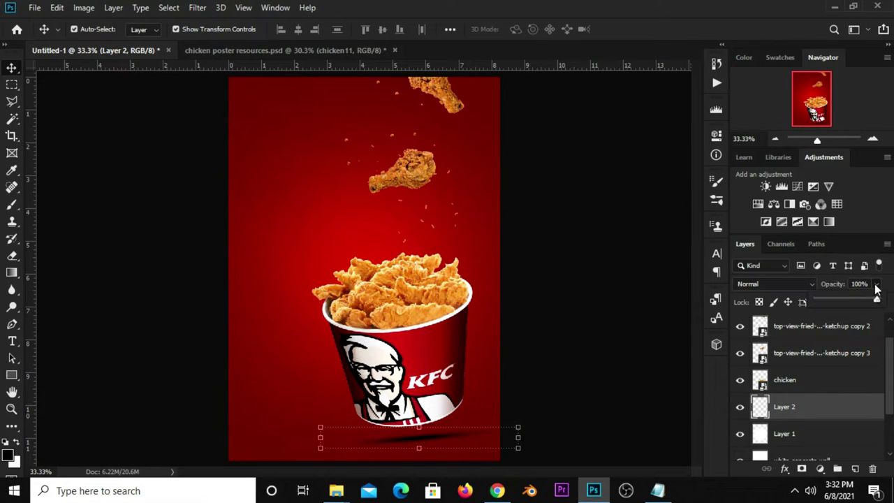
drag(858, 303, 837, 303)
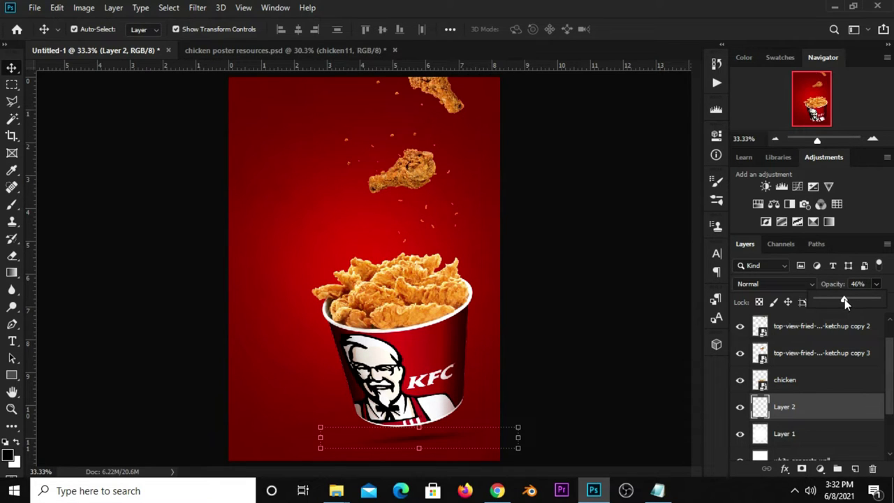
click(650, 373)
click(740, 327)
click(739, 327)
click(447, 439)
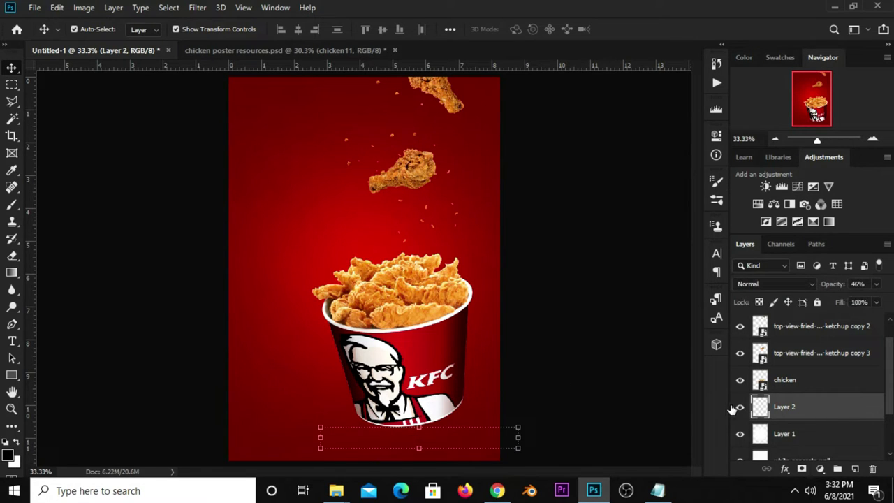
click(585, 362)
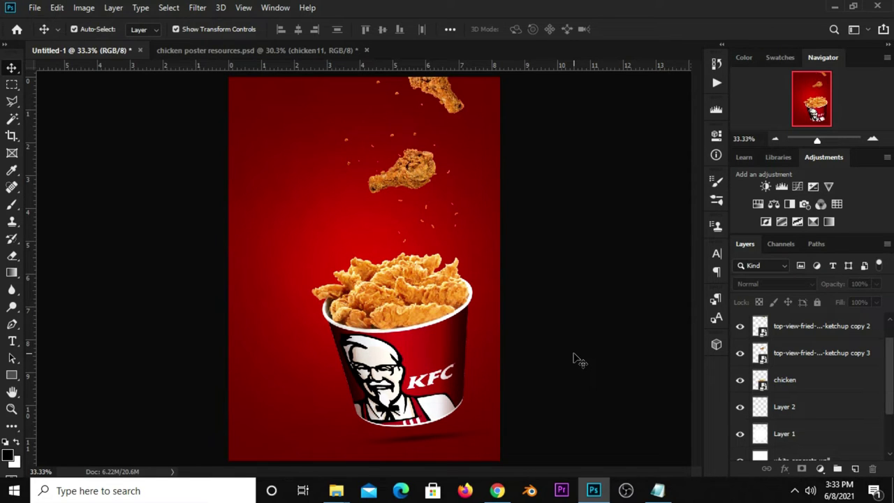
scroll(509, 307, down, 2)
scroll(510, 307, up, 1)
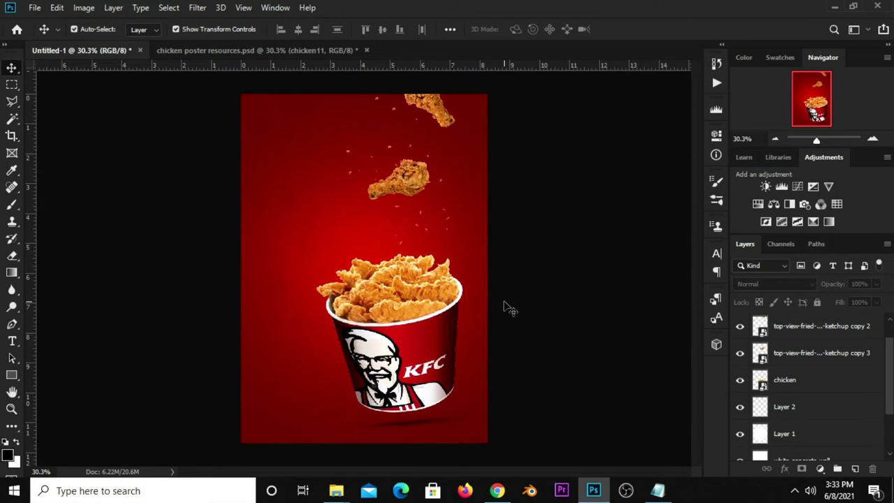
scroll(509, 308, up, 1)
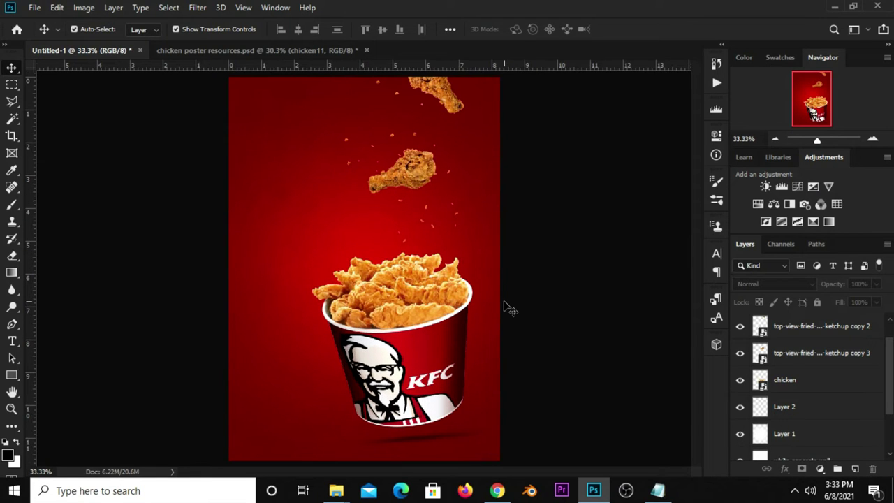
Drag the red chili pepper layer from the resources file into the poster
click(208, 50)
click(297, 287)
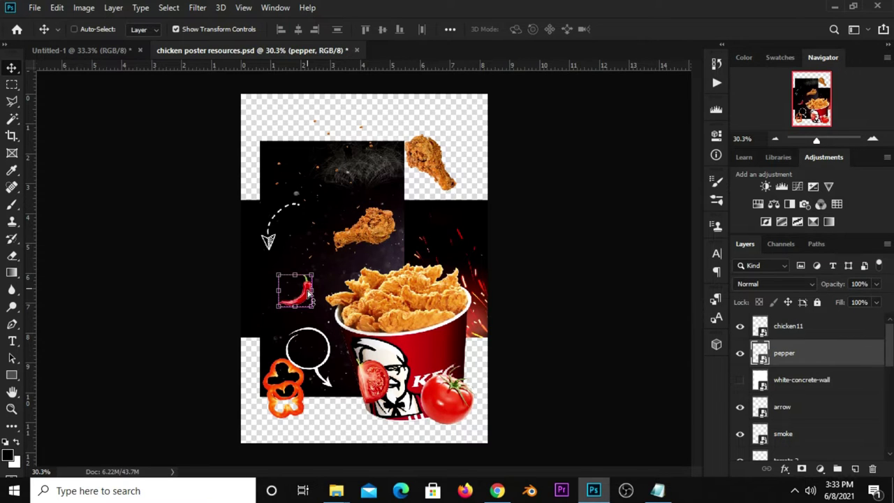
mouse_move(91, 79)
mouse_down()
mouse_move(349, 220)
mouse_move(377, 257)
mouse_move(431, 211)
mouse_up()
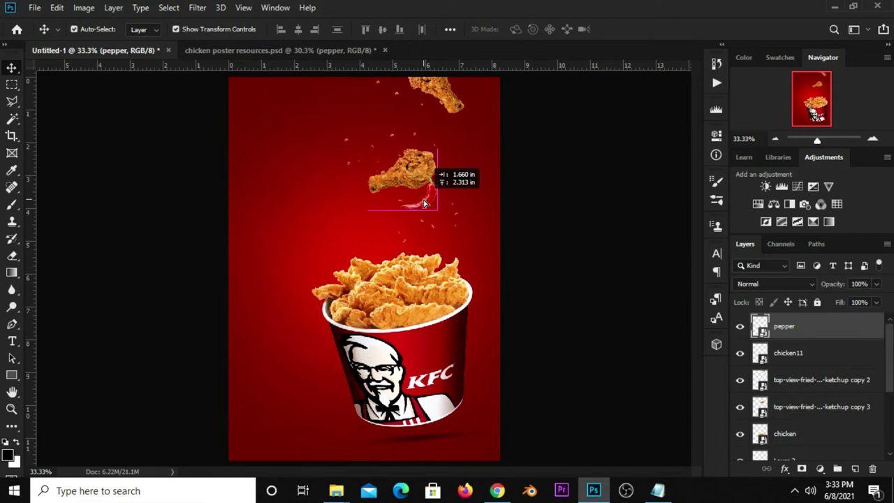
drag(431, 211, 446, 239)
Flip the pepper horizontally, rotate it about -124° between drumstick and bucket, then flip it vertically
key(ctrl+t)
right_click(447, 239)
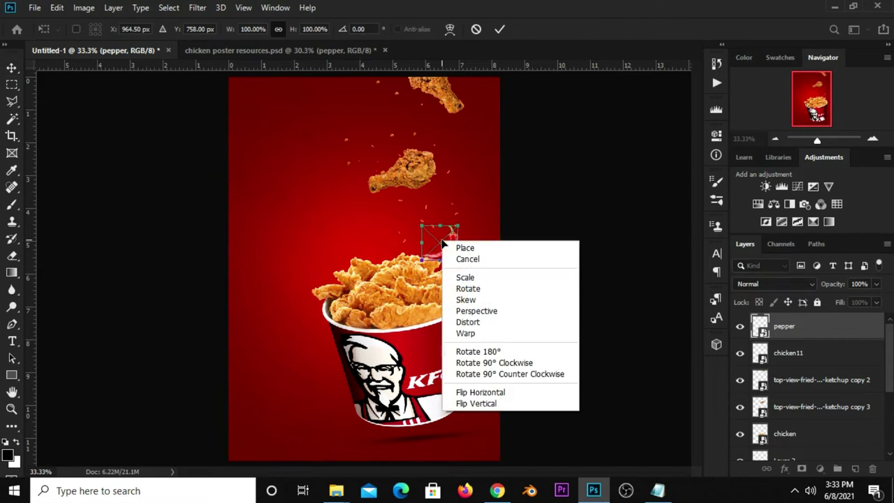
click(482, 395)
drag(431, 249, 449, 227)
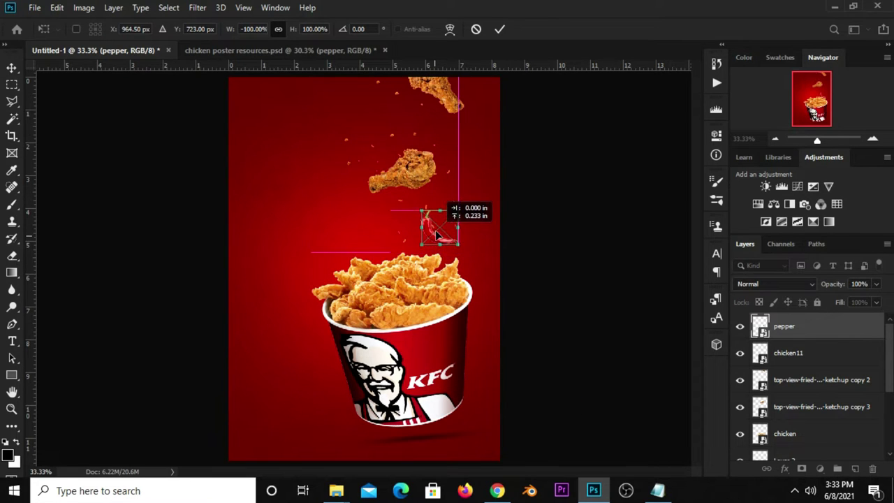
drag(380, 236, 467, 253)
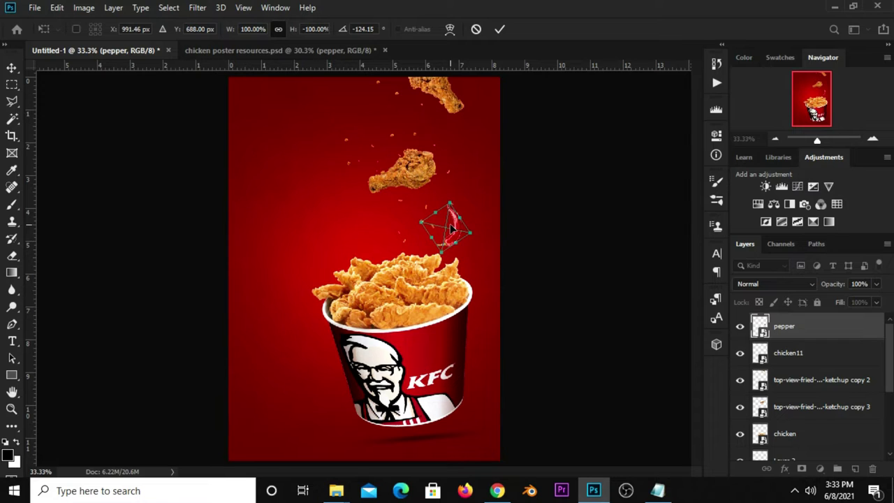
right_click(450, 225)
click(481, 383)
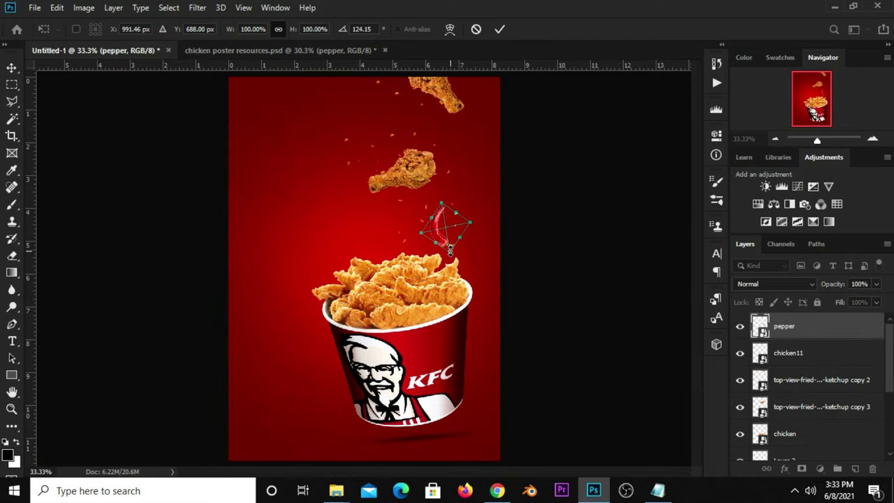
key(Return)
click(489, 261)
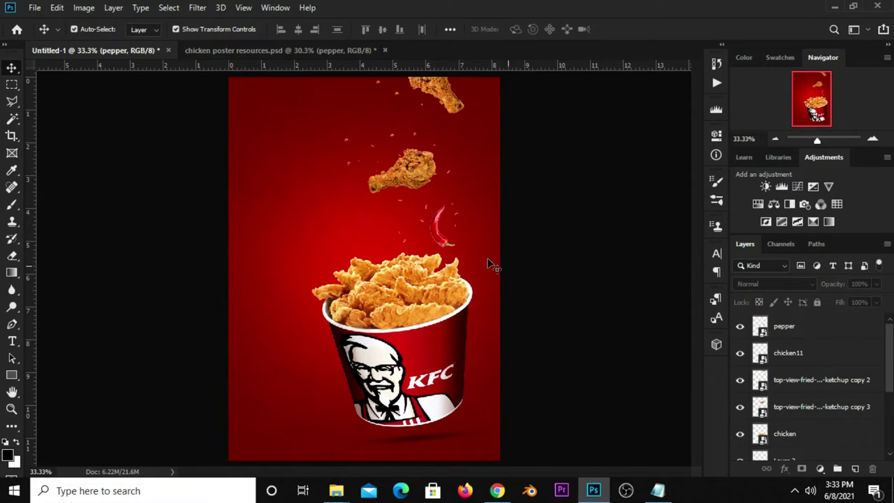
click(433, 234)
Duplicate the pepper and place the copy on the bucket front, rotated 90° clockwise
key(ctrl+j)
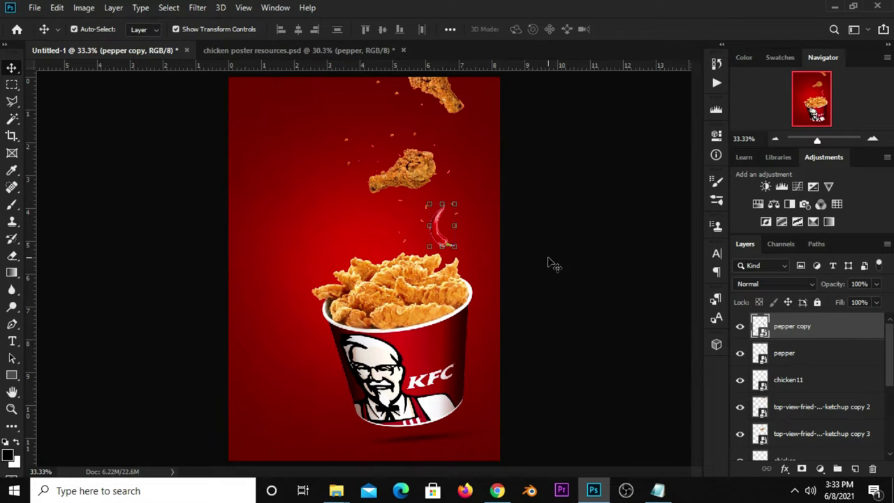
drag(440, 239, 414, 296)
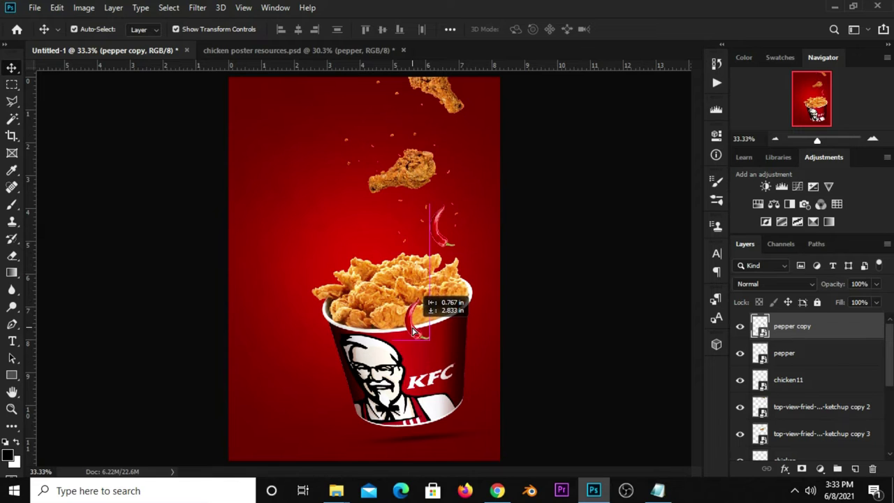
key(ctrl+t)
right_click(416, 319)
click(456, 266)
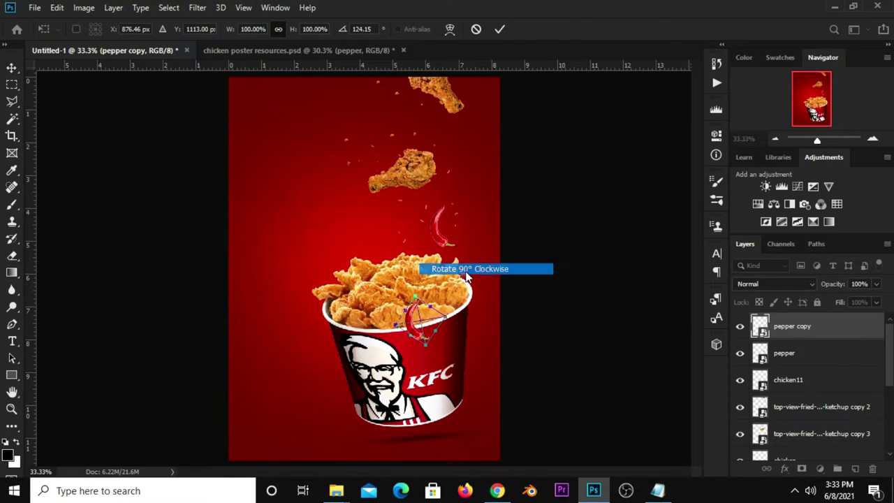
drag(423, 320, 428, 311)
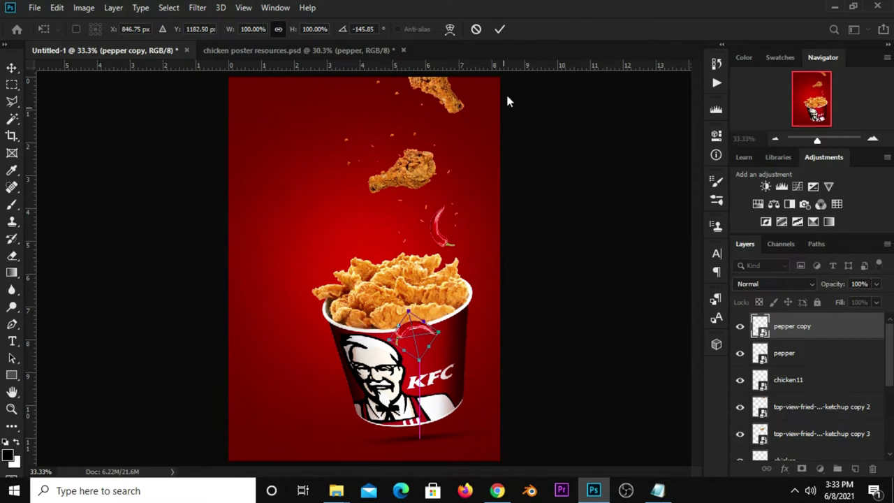
click(500, 29)
Apply a Motion Blur with Angle 45 and Distance 12 to the pepper copy
click(197, 8)
mouse_move(203, 157)
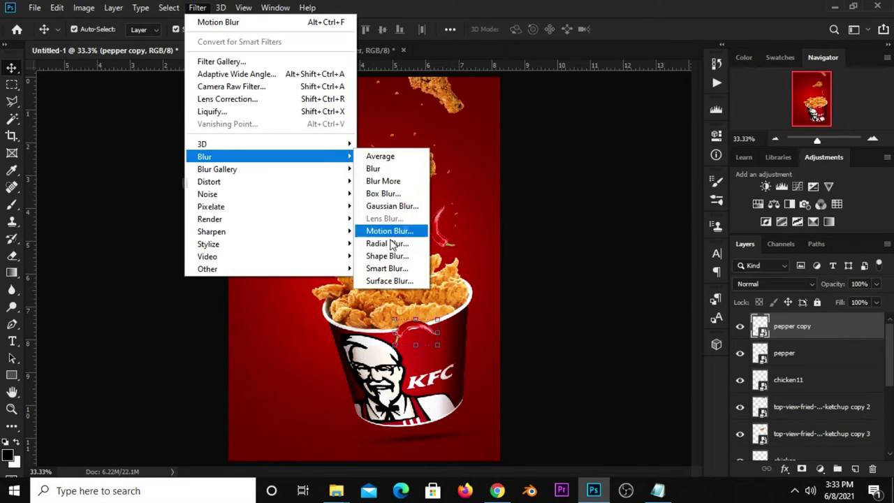
click(391, 231)
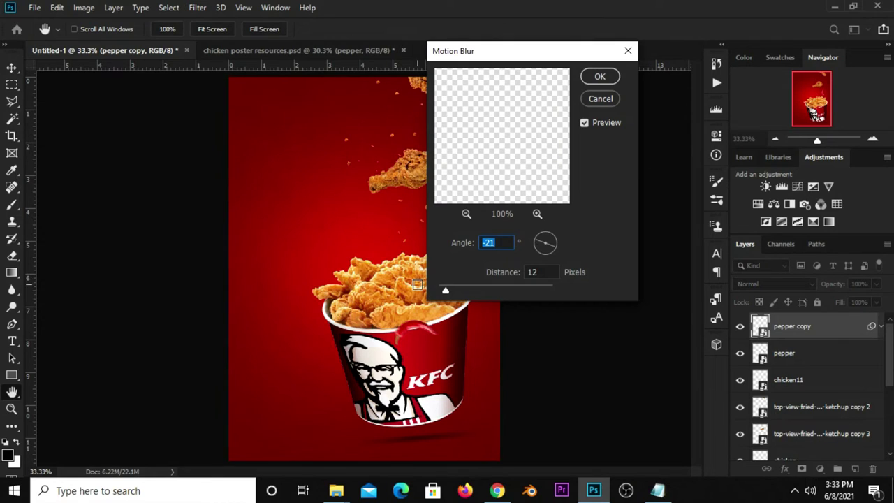
click(541, 273)
click(479, 240)
text(45)
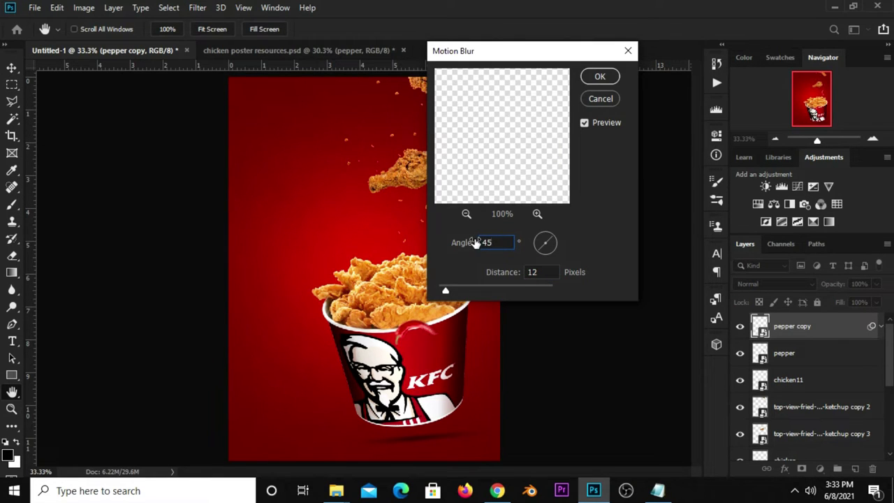
click(598, 76)
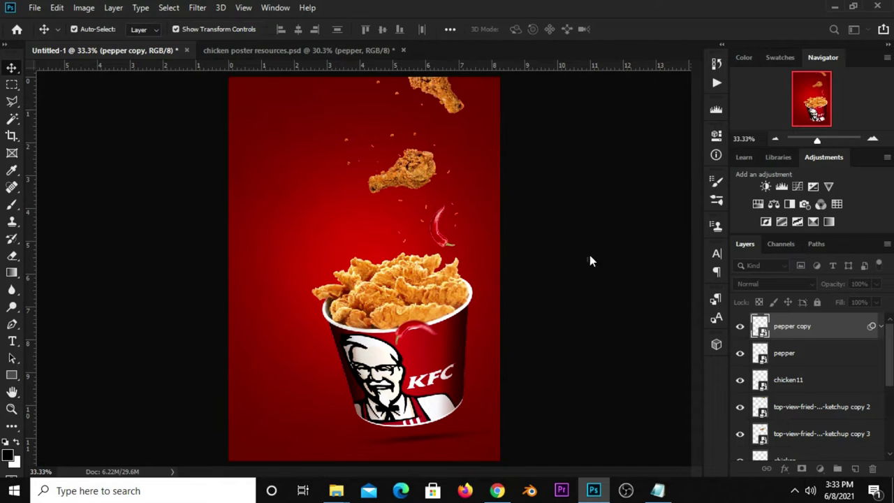
Duplicate the original pepper and move the copy up beside the top drumstick
click(590, 283)
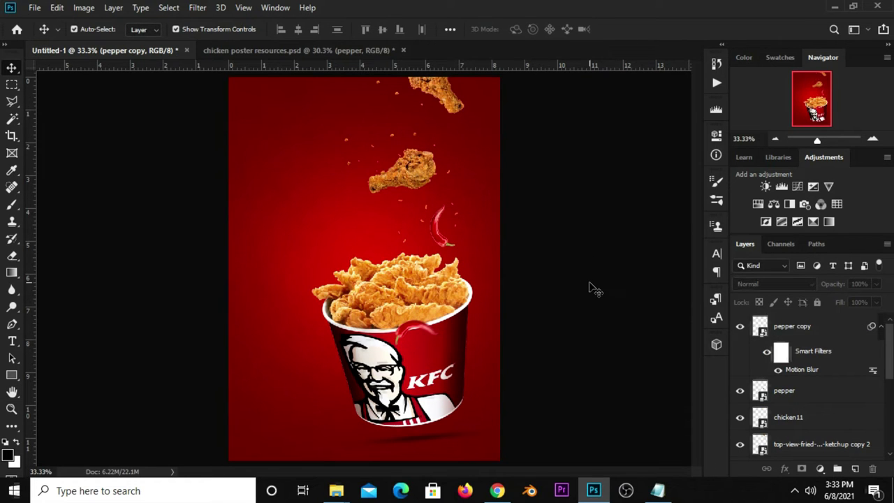
click(439, 239)
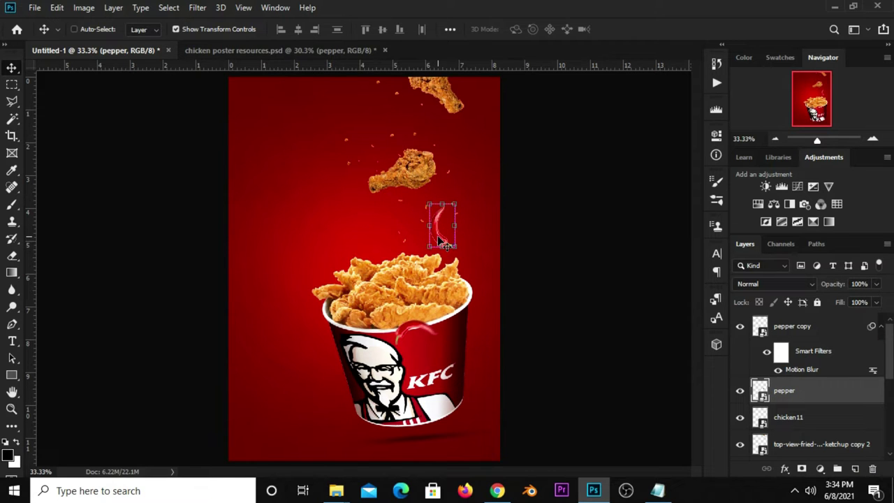
key(ctrl+j)
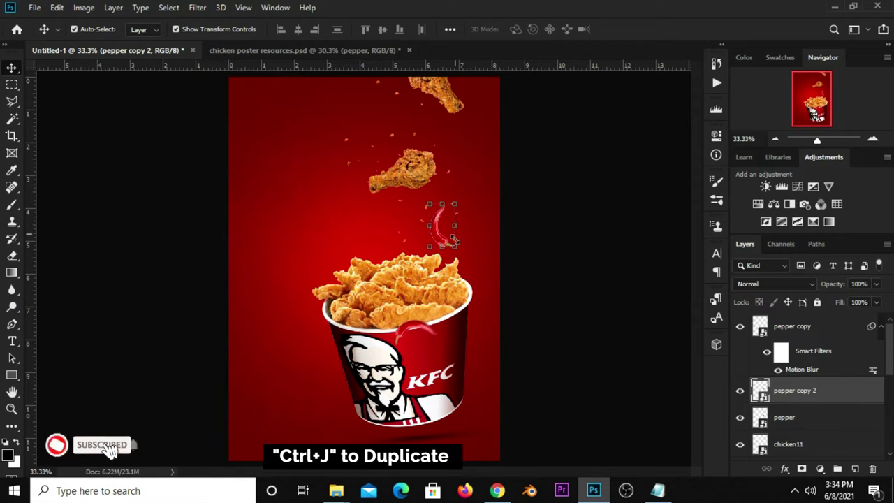
key(ctrl+t)
mouse_move(441, 227)
mouse_down()
mouse_move(453, 104)
mouse_move(466, 94)
mouse_up()
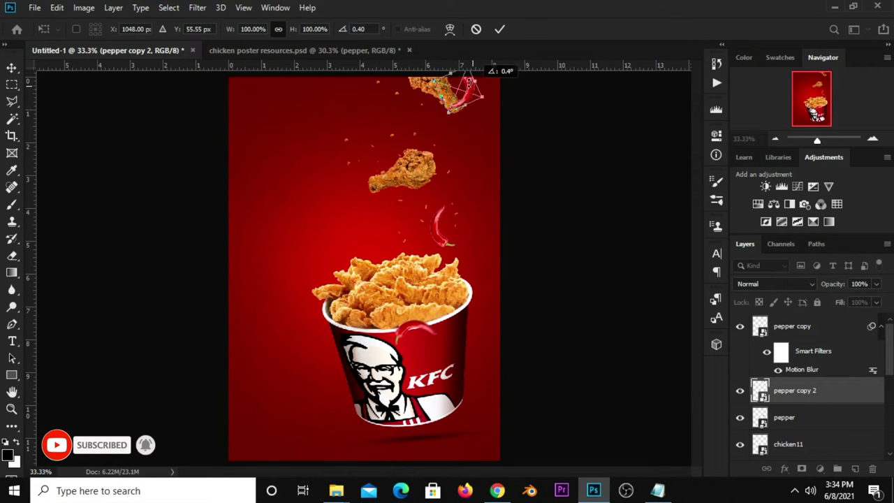
mouse_move(467, 94)
mouse_down()
mouse_move(478, 105)
mouse_move(464, 94)
mouse_up()
click(499, 28)
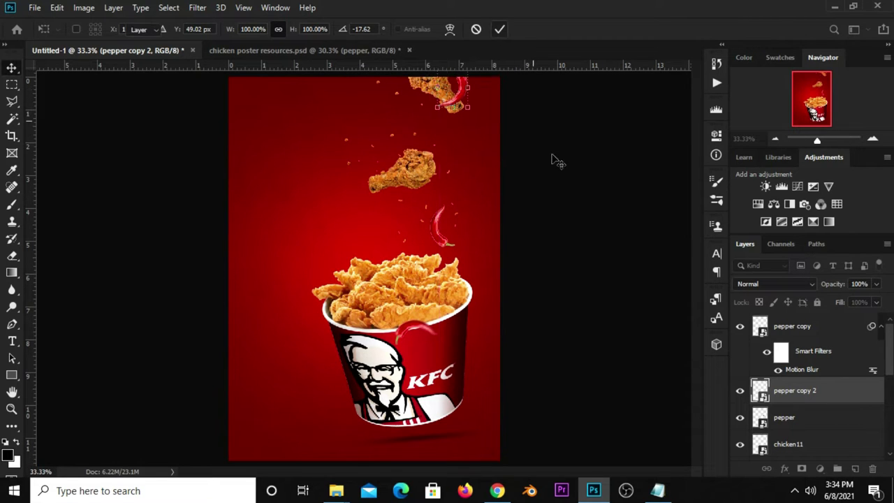
click(551, 171)
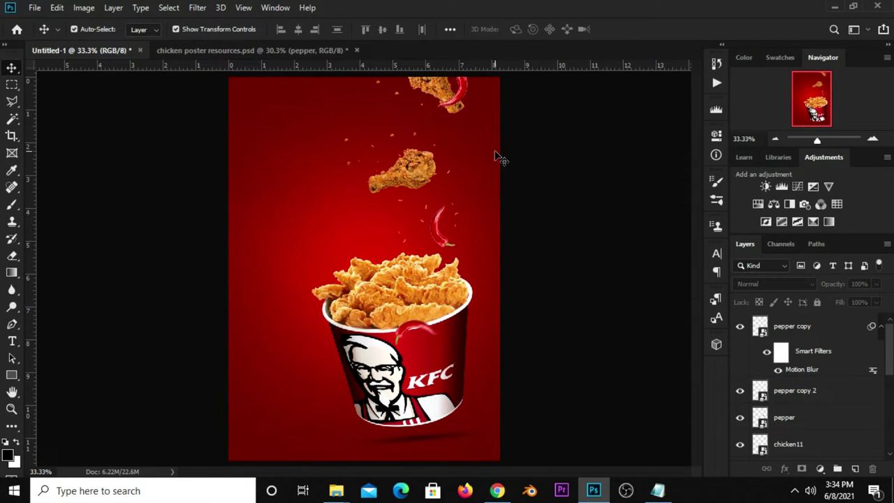
Duplicate the top pepper, move it toward the upper centre and rotate it 90° clockwise
click(467, 93)
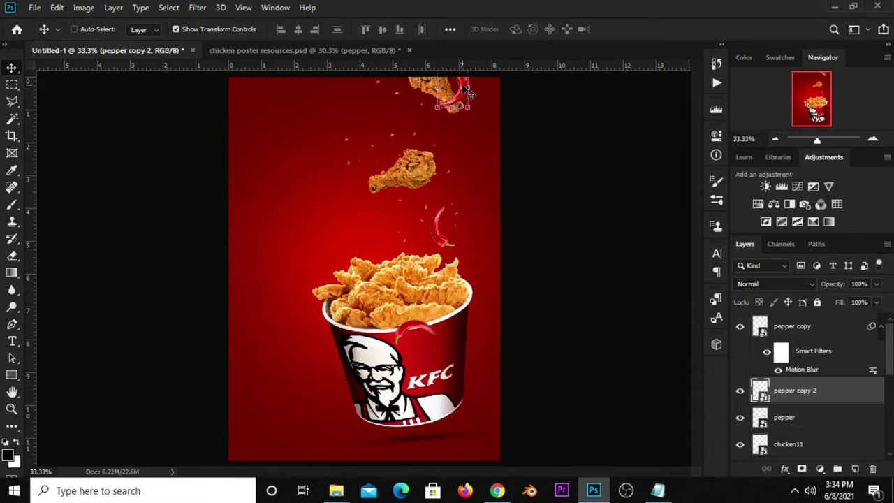
key(ctrl+j)
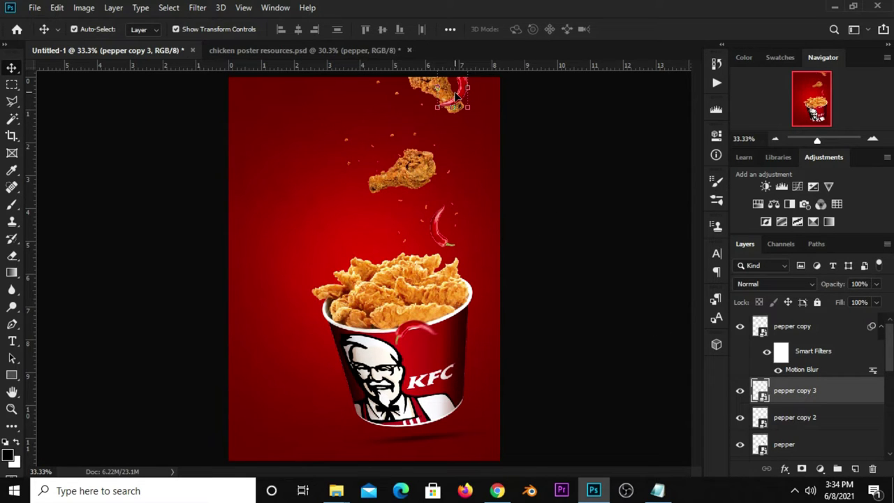
drag(458, 100, 376, 133)
key(ctrl+t)
right_click(371, 127)
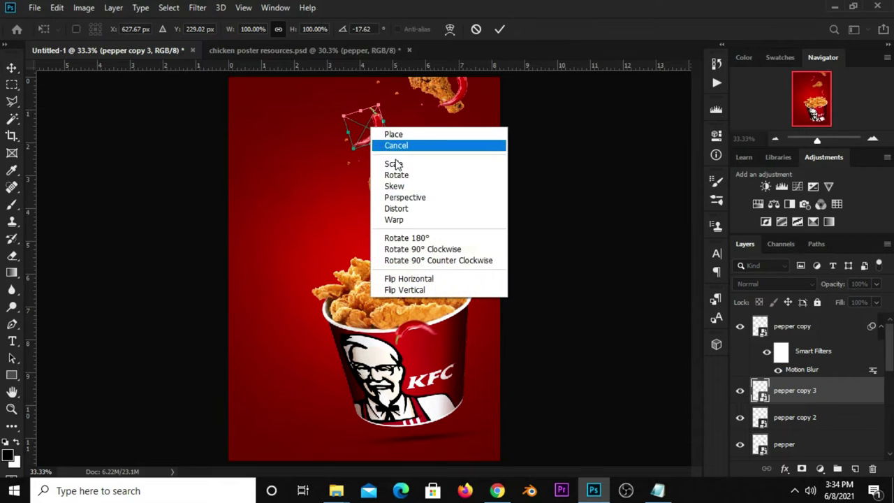
click(419, 249)
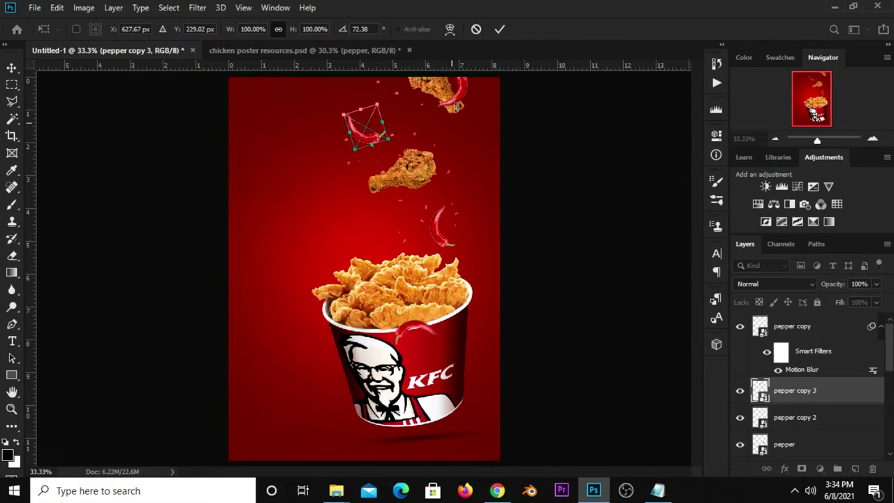
click(498, 31)
drag(357, 135, 364, 135)
Apply a Motion Blur to the upper-centre pepper, then return to the resources file
click(198, 9)
mouse_move(269, 156)
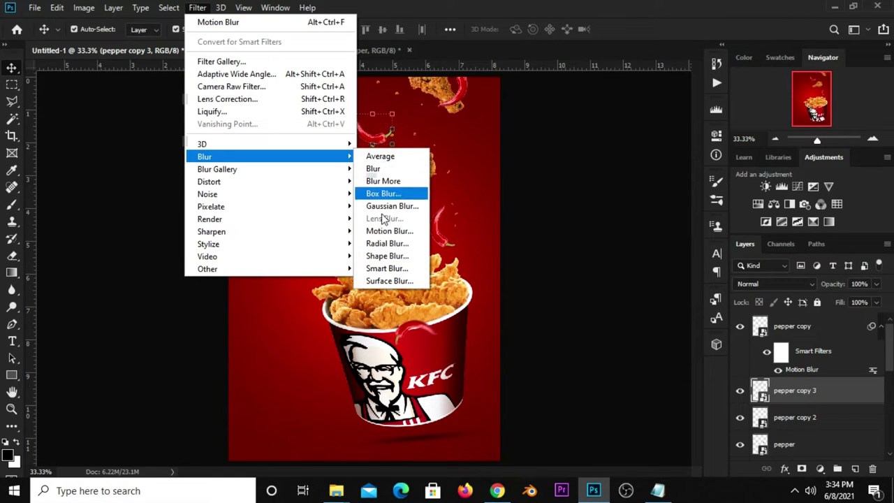
click(387, 230)
drag(539, 274, 524, 272)
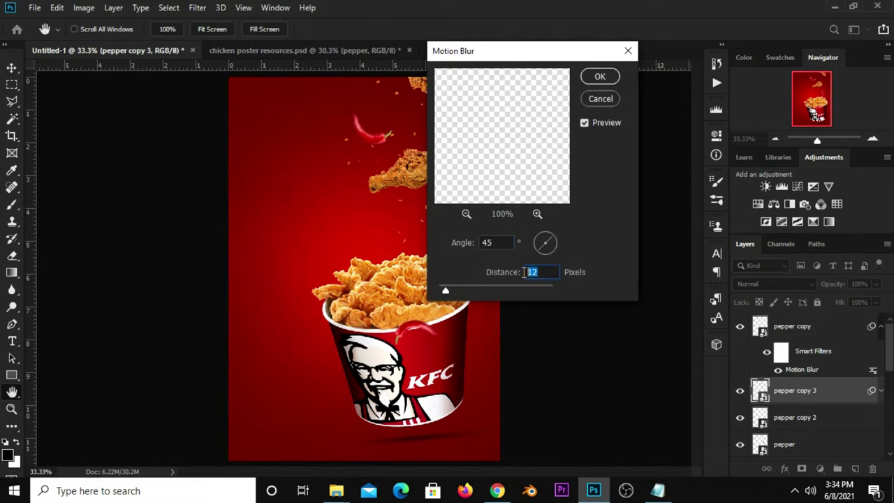
click(602, 78)
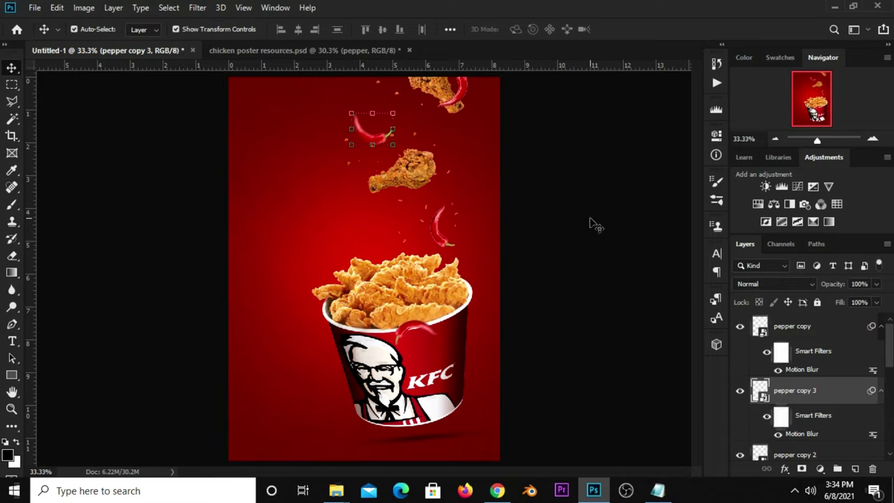
click(589, 223)
click(244, 50)
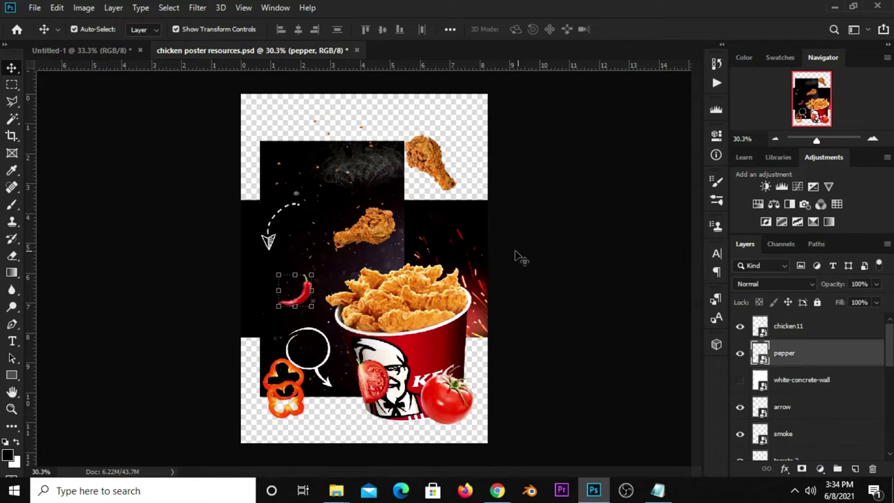
Drag 'tomato 2' into the poster, convert it to a smart object, and rotate it against the bucket's right edge
drag(377, 381, 332, 363)
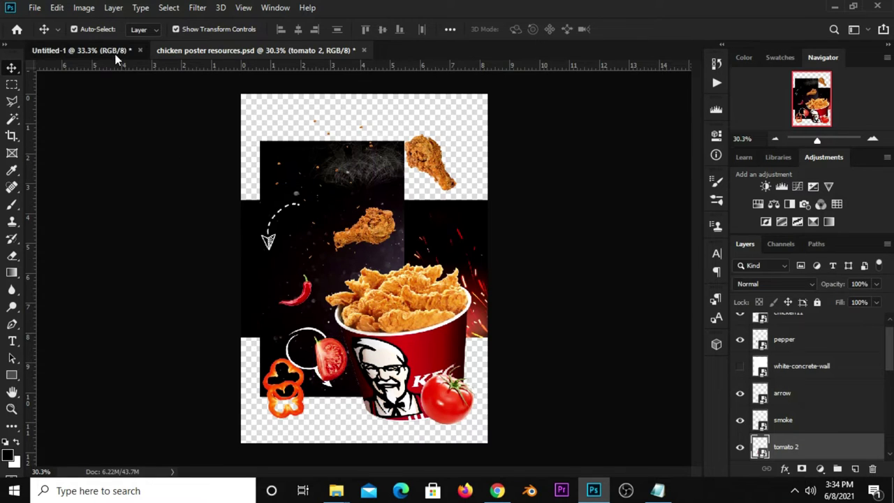
mouse_move(124, 81)
mouse_down()
mouse_move(369, 275)
mouse_move(494, 349)
mouse_move(527, 303)
mouse_up()
key(ctrl+t)
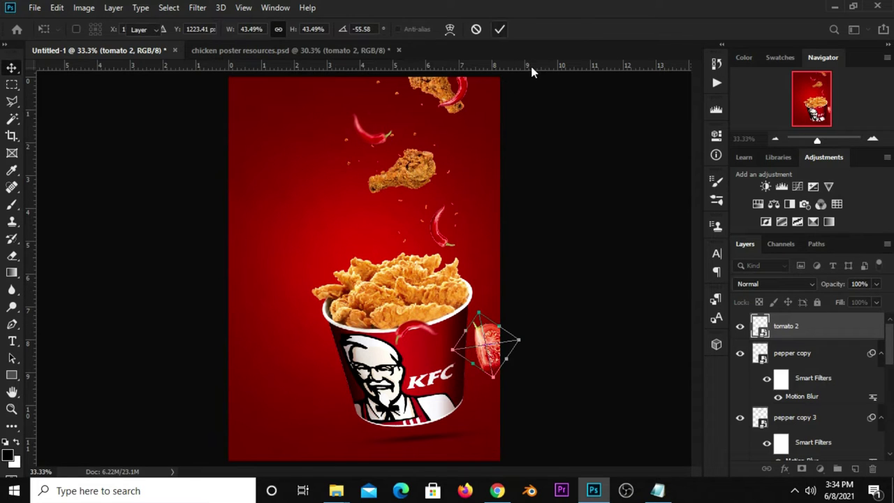
key(Return)
right_click(796, 326)
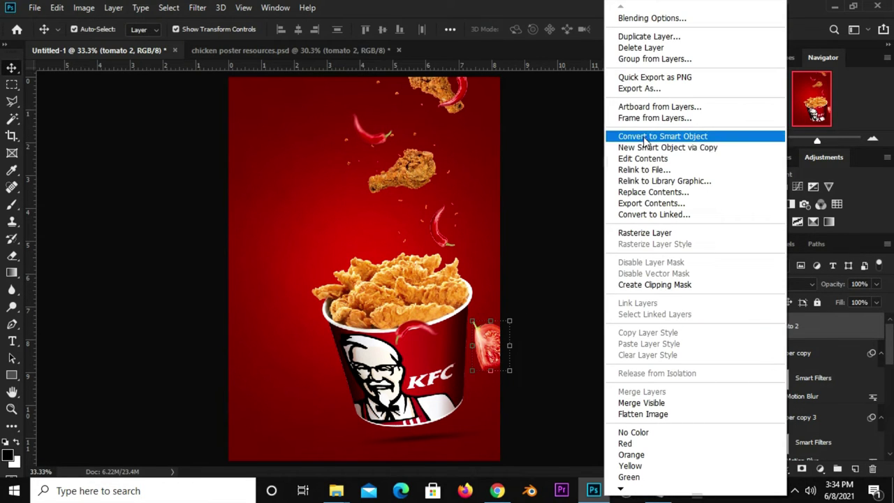
click(662, 136)
key(ctrl+t)
drag(524, 356, 546, 331)
drag(485, 342, 491, 343)
key(Return)
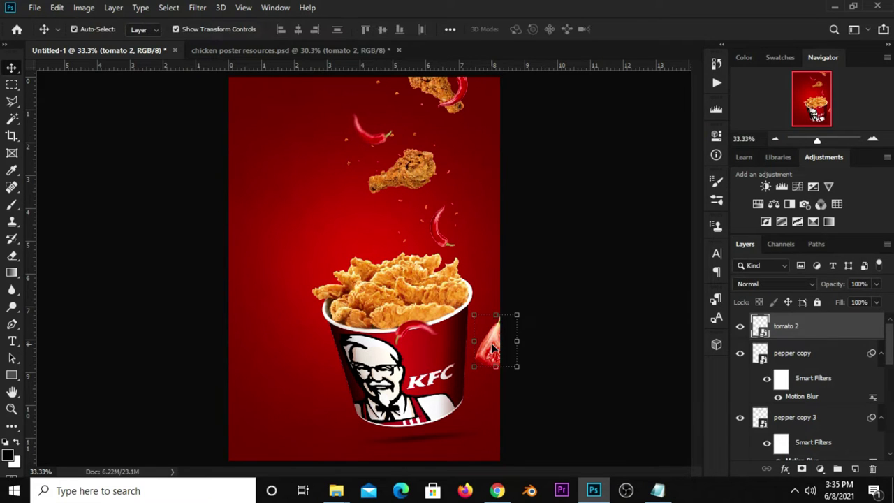
Duplicate the tomato slice, move the copy up beside the chicken leg and shrink it
key(ctrl+j)
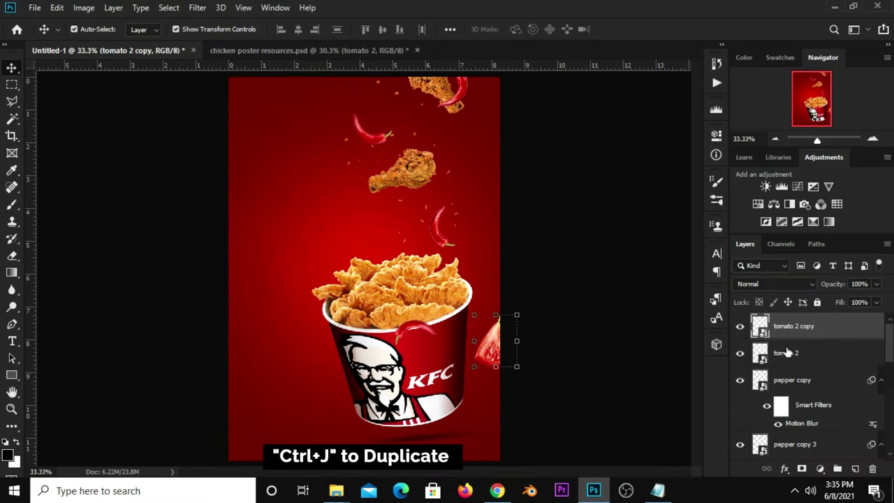
drag(507, 347, 467, 181)
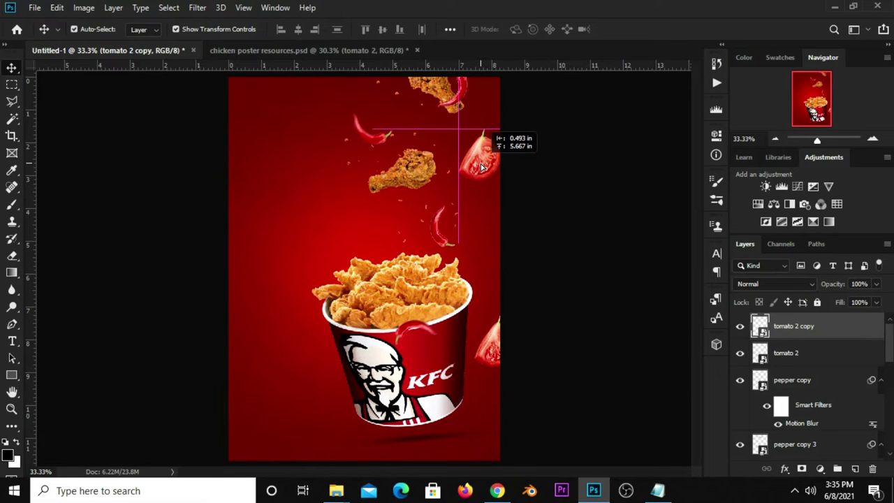
key(ctrl+t)
mouse_move(466, 180)
mouse_down()
mouse_move(462, 171)
mouse_move(517, 125)
mouse_up()
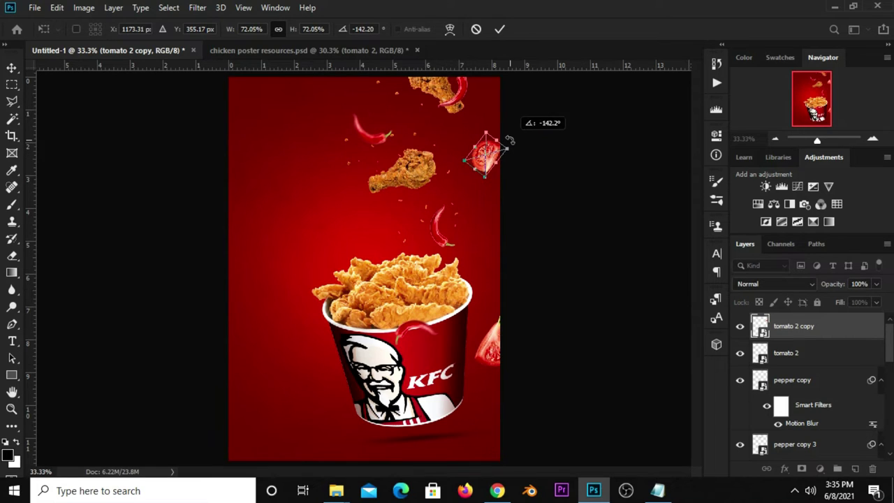
click(500, 29)
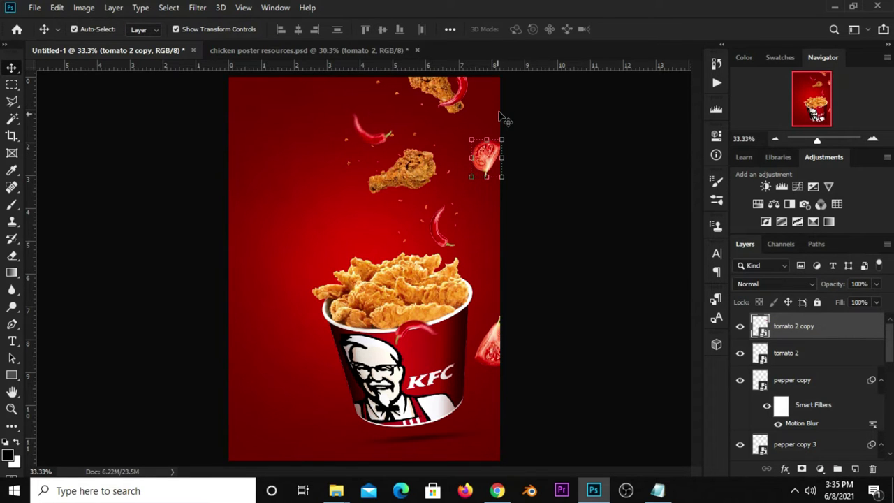
Apply a Motion Blur to the smaller upper-right tomato
click(198, 8)
mouse_move(205, 156)
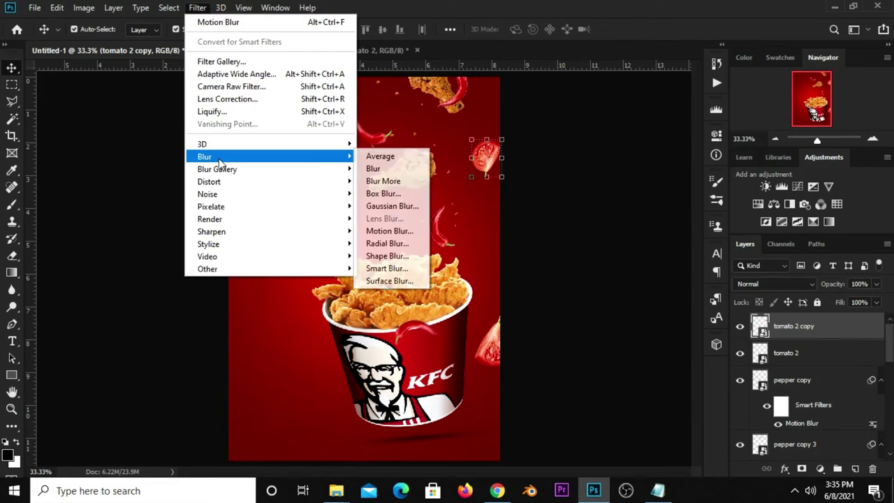
click(389, 230)
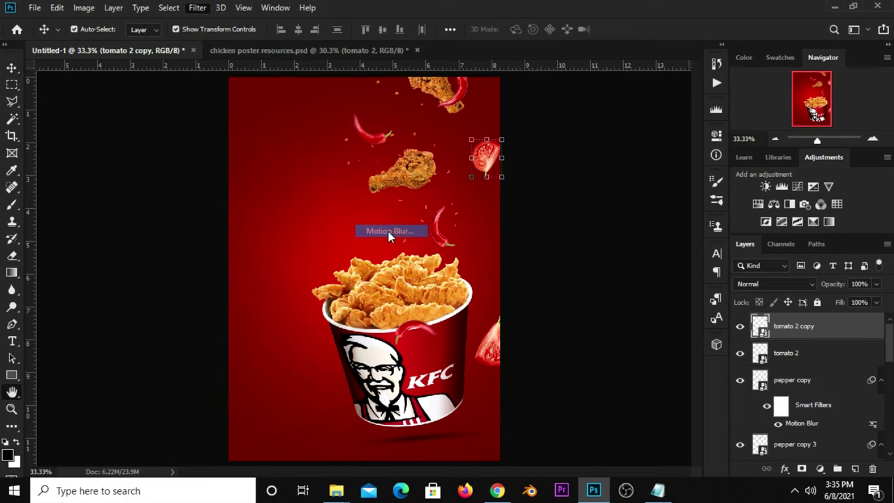
drag(513, 61, 322, 78)
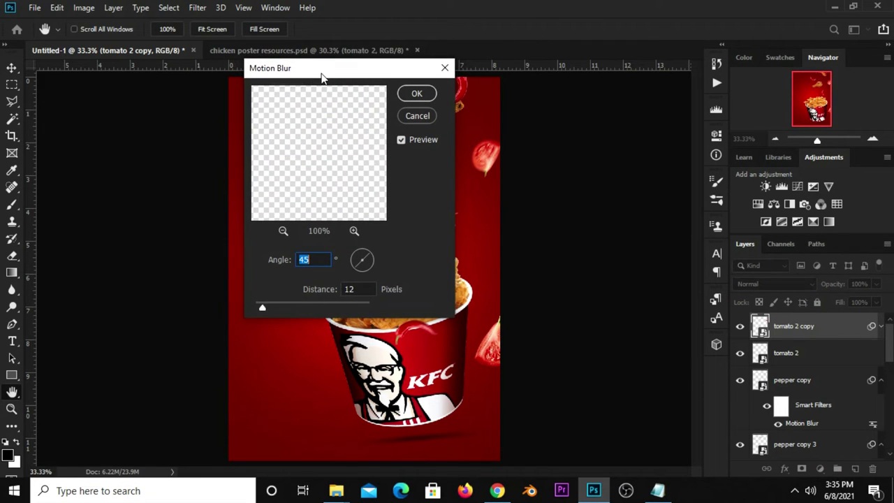
click(344, 289)
click(302, 259)
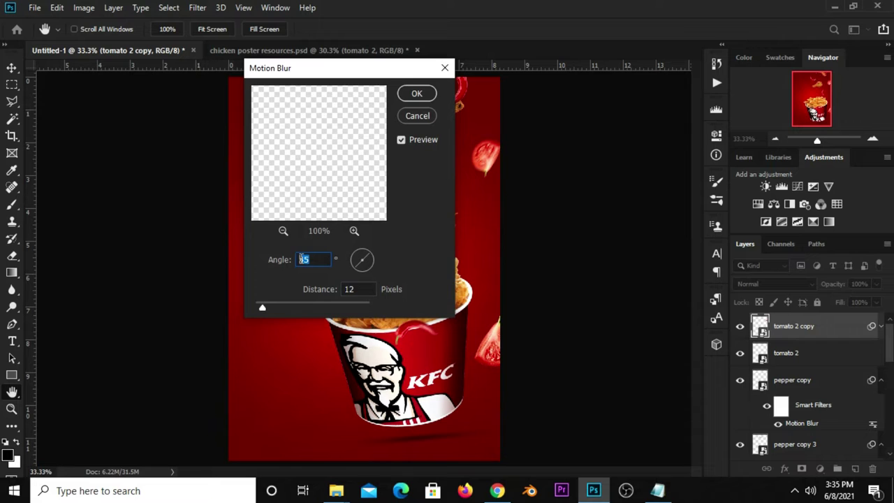
click(418, 96)
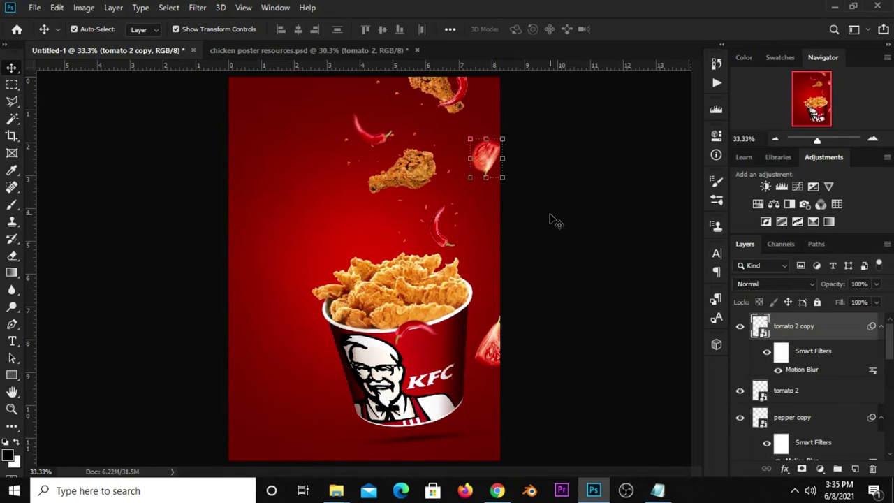
Duplicate the blurred tomato onto the bucket's left rim and rotate it 90° clockwise
click(555, 221)
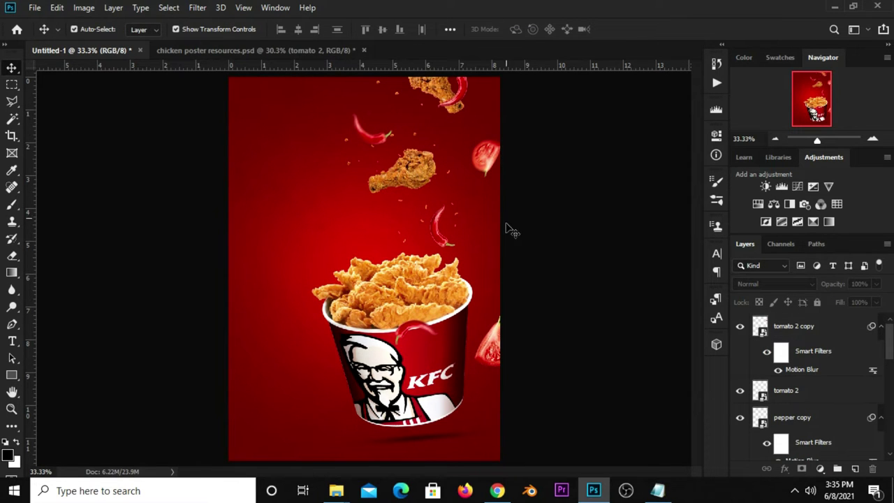
click(482, 164)
alt+click(482, 164)
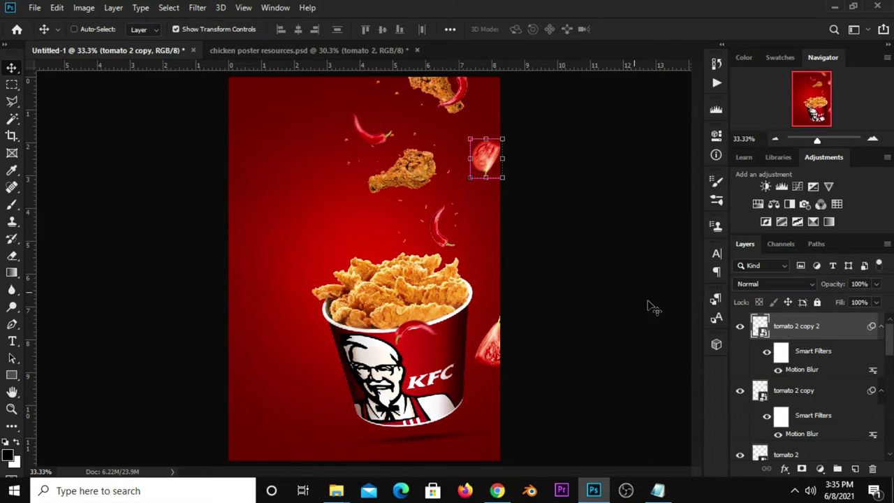
drag(486, 158, 358, 280)
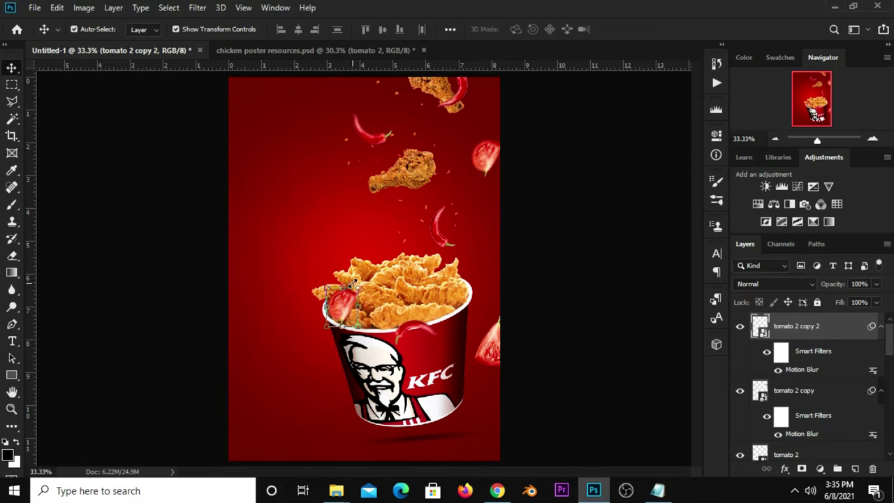
key(ctrl+t)
key(Return)
right_click(341, 316)
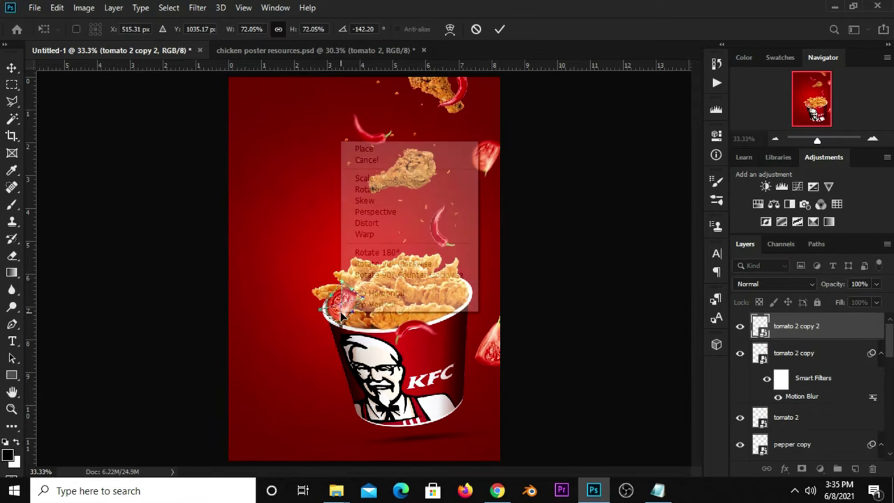
click(394, 262)
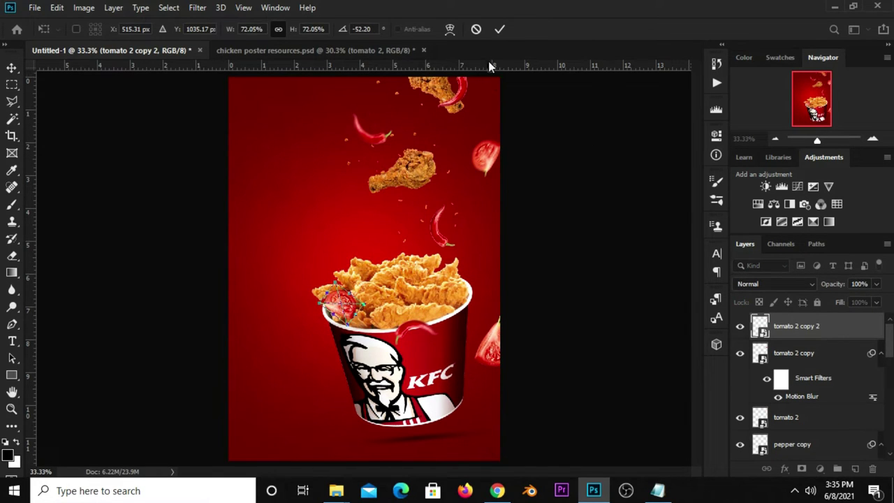
click(499, 31)
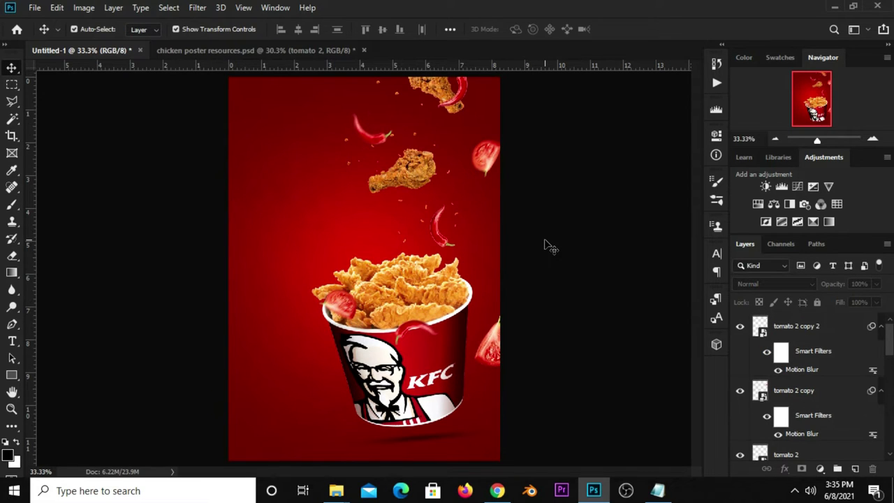
Drag the smoke layer from the resources file into the poster and position it just above the bucket
click(265, 50)
click(325, 173)
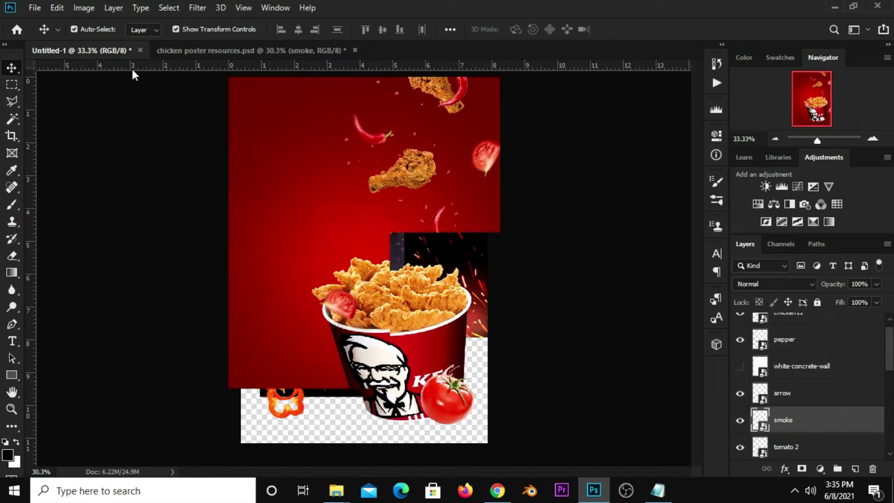
drag(188, 107, 363, 225)
key(ctrl+t)
mouse_move(364, 279)
mouse_down()
mouse_move(389, 235)
mouse_move(390, 243)
mouse_up()
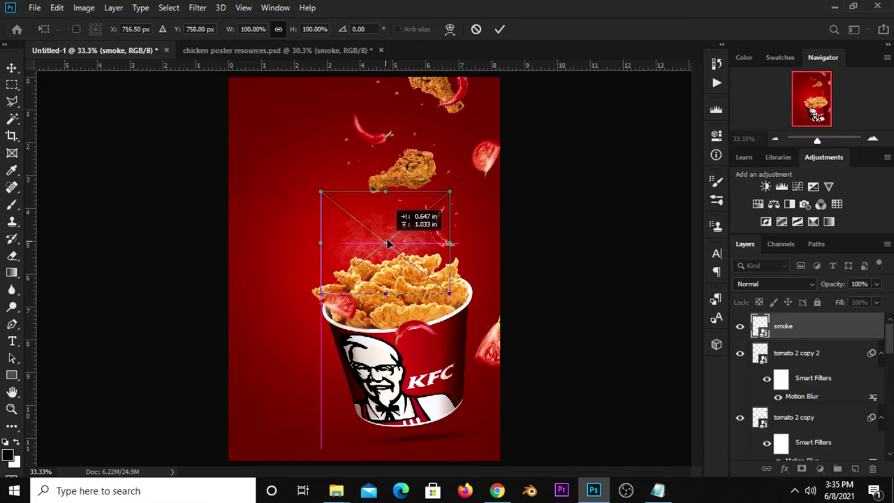
key(Return)
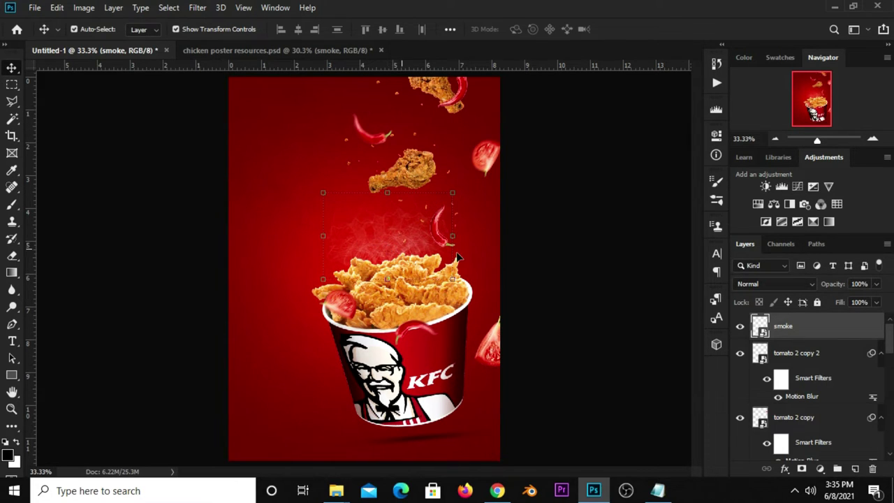
click(552, 263)
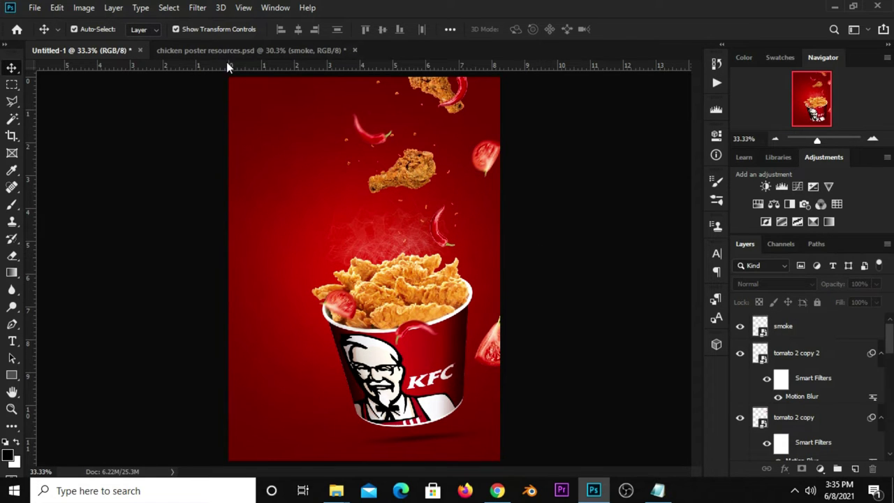
click(251, 50)
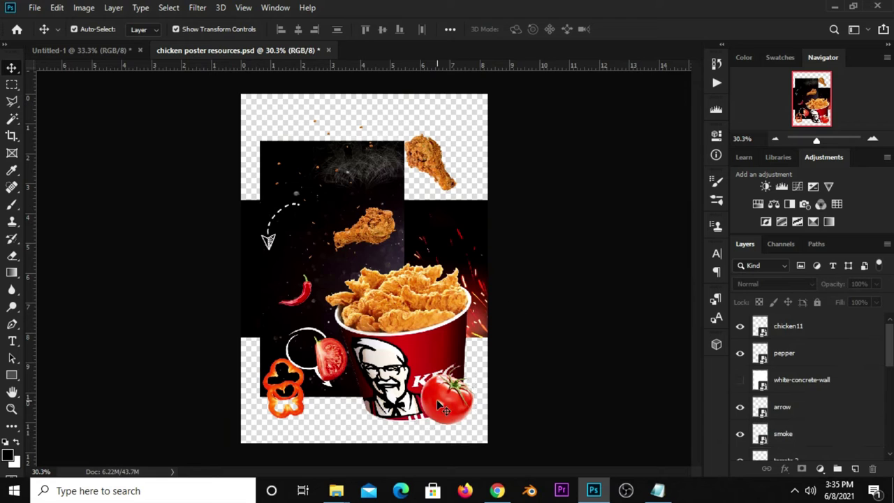
Drag the whole tomato into the poster, convert it to a smart object, and scale it to 74% at top-left
drag(440, 407, 413, 412)
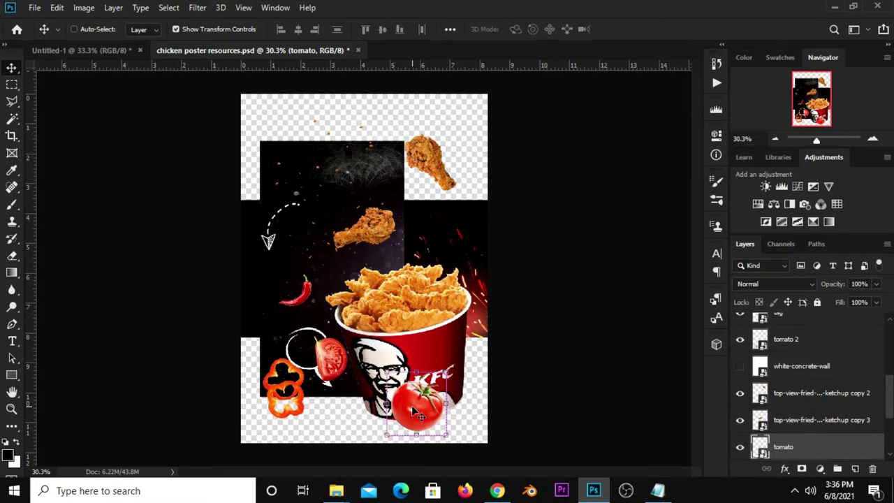
click(87, 51)
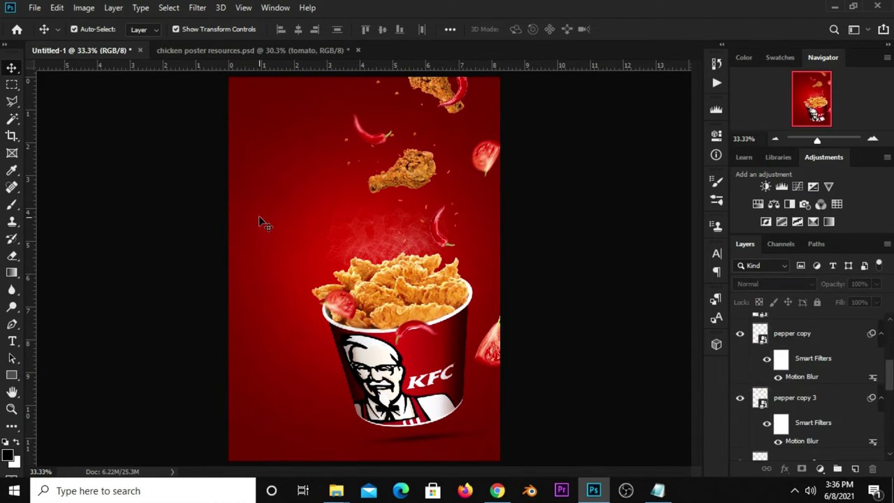
drag(298, 258, 298, 259)
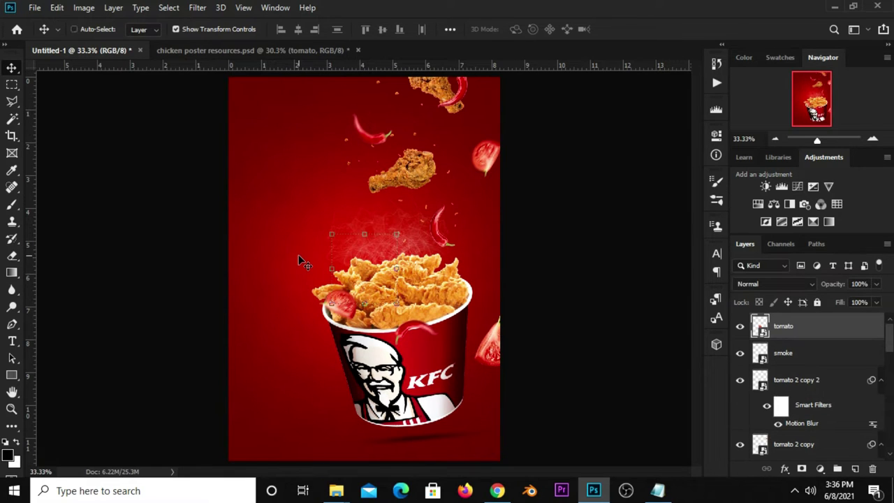
drag(368, 279, 283, 155)
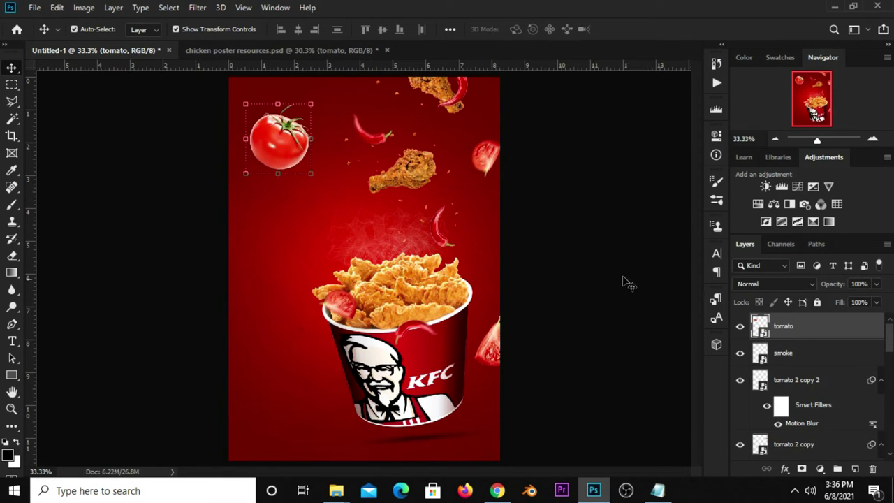
right_click(787, 327)
click(669, 133)
key(ctrl+t)
drag(277, 103, 278, 140)
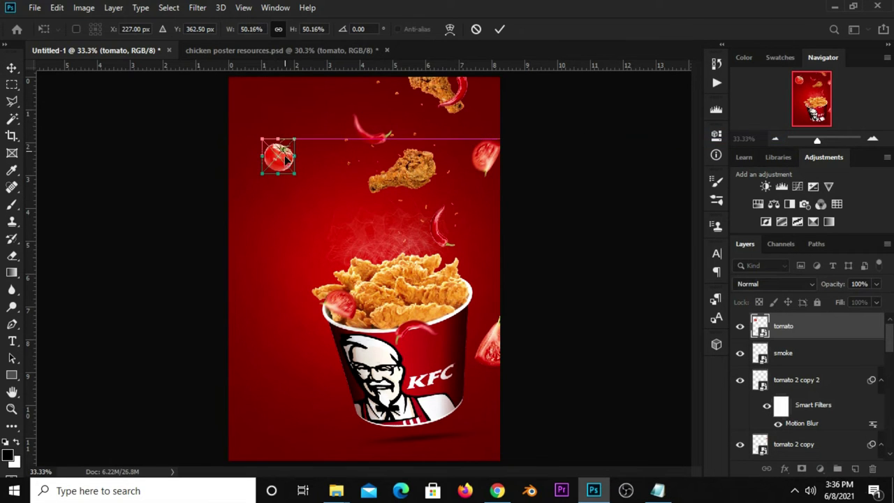
mouse_move(292, 176)
mouse_down()
mouse_move(310, 190)
mouse_move(239, 94)
mouse_up()
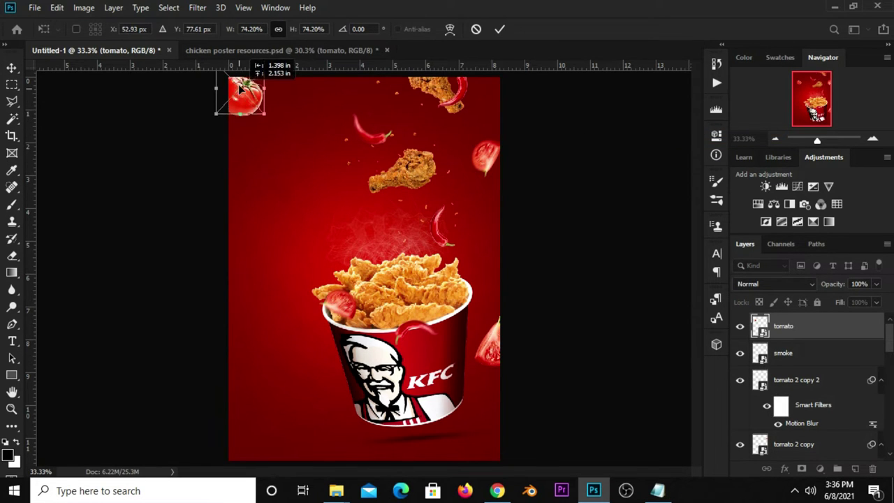
click(497, 29)
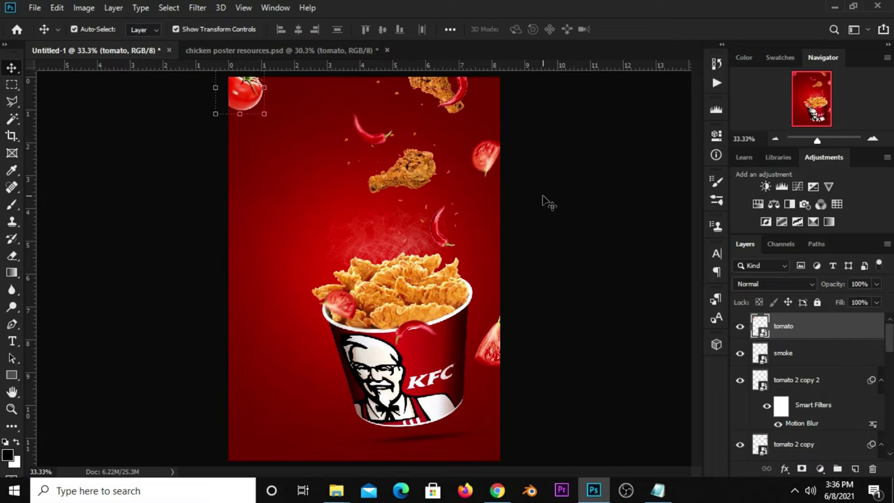
Give the top-left tomato a drop shadow (opacity 28, angle 90, distance 23, size 65); move its duplicate beside the bucket
key(ctrl+j)
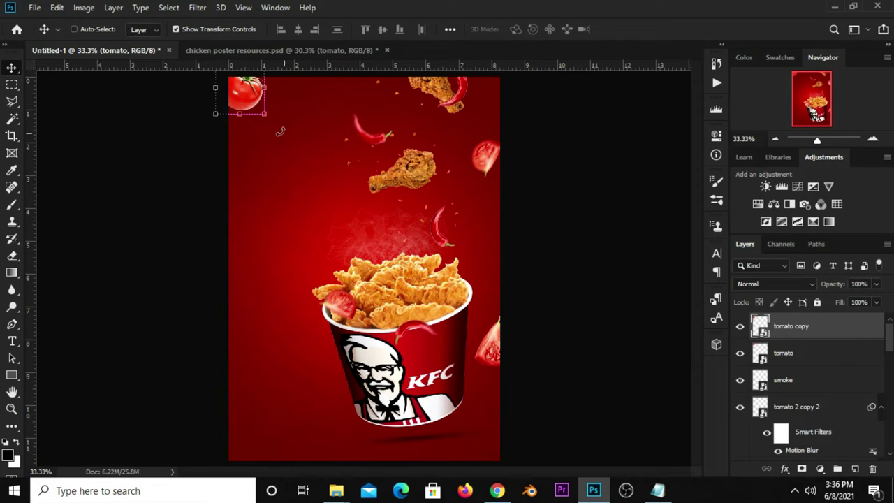
drag(266, 97, 293, 176)
click(260, 112)
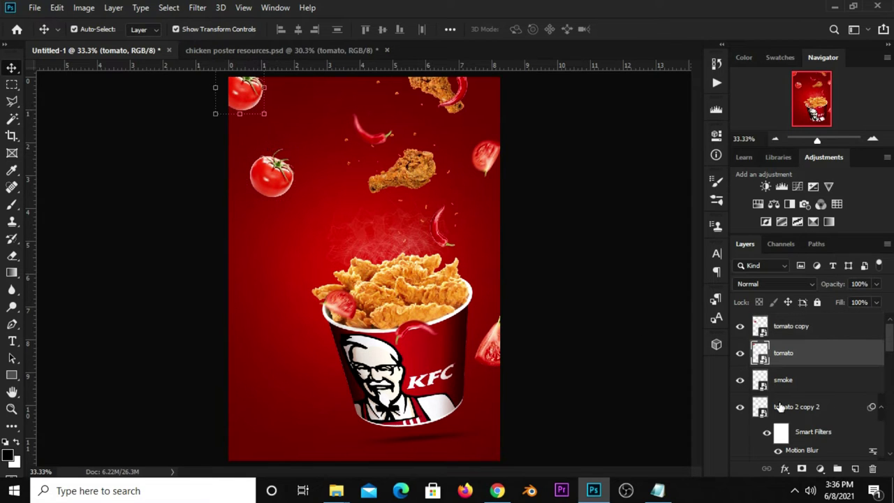
click(785, 469)
click(796, 461)
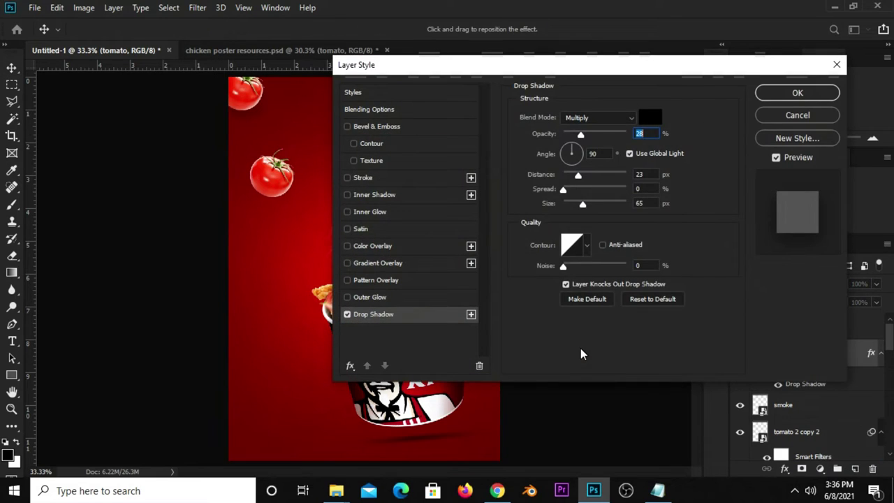
key(Tab)
key(Tab)
key(Tab)
key(Tab)
click(767, 92)
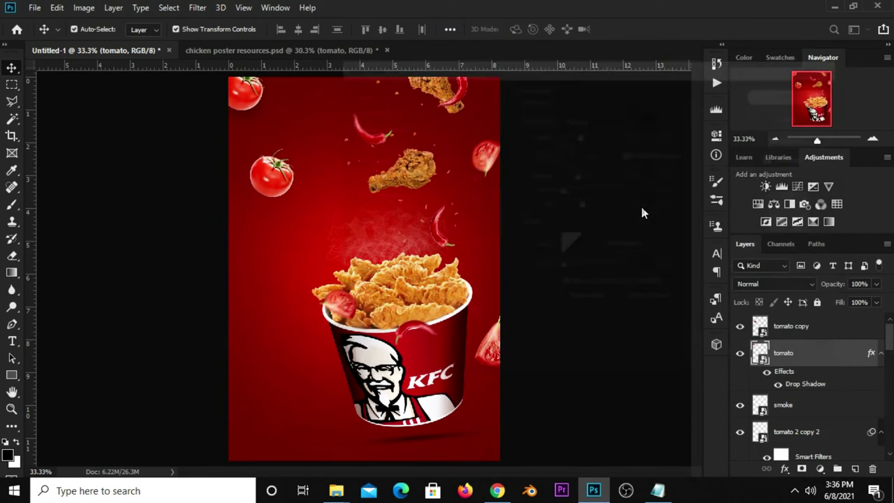
mouse_move(258, 177)
mouse_down()
mouse_move(467, 430)
mouse_move(487, 438)
mouse_move(461, 450)
mouse_up()
key(ctrl+t)
Commit the tomato copy's position at the bottom edge and select the original tomato layer
click(499, 29)
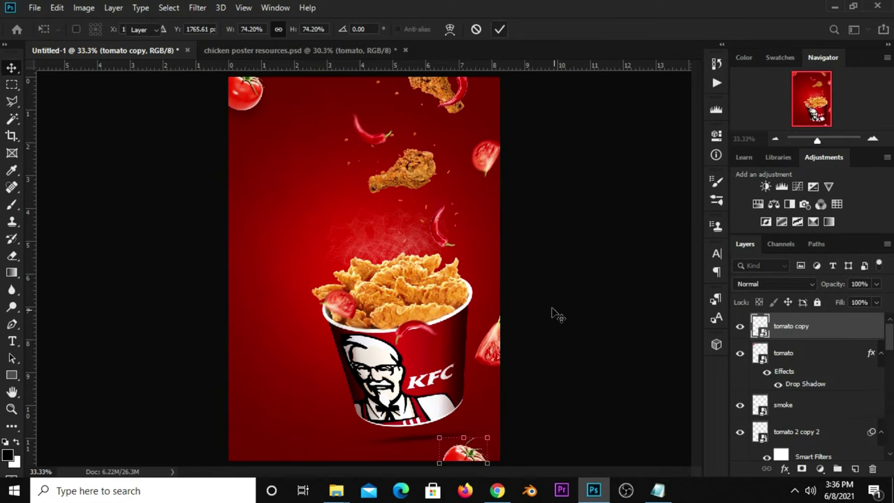
click(554, 314)
click(253, 101)
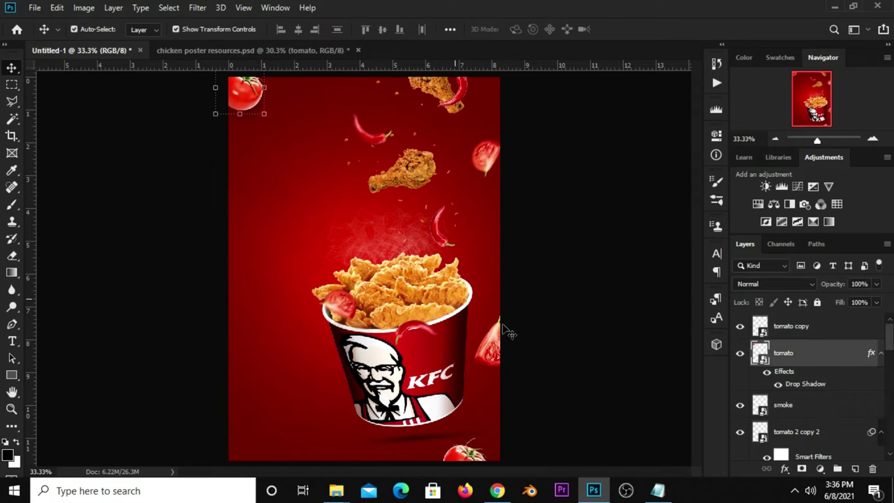
click(740, 353)
click(739, 353)
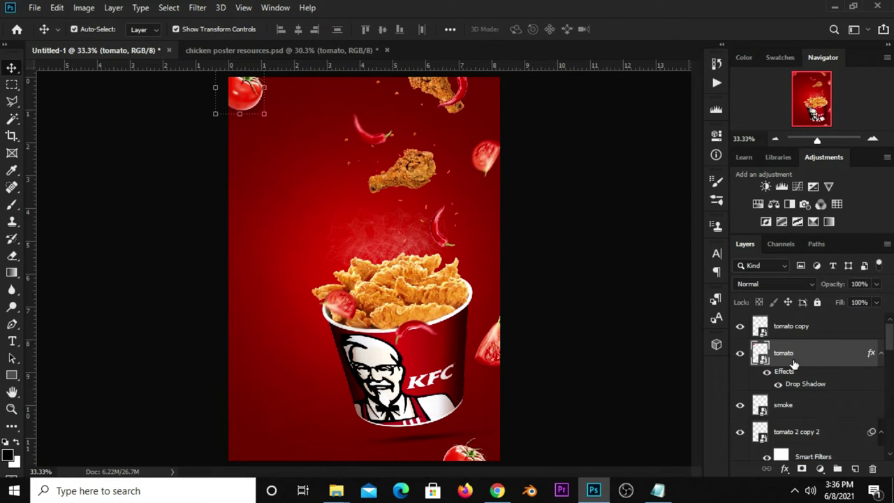
Copy the original tomato's drop shadow layer style and paste it onto the tomato copy
right_click(793, 360)
click(653, 333)
click(782, 328)
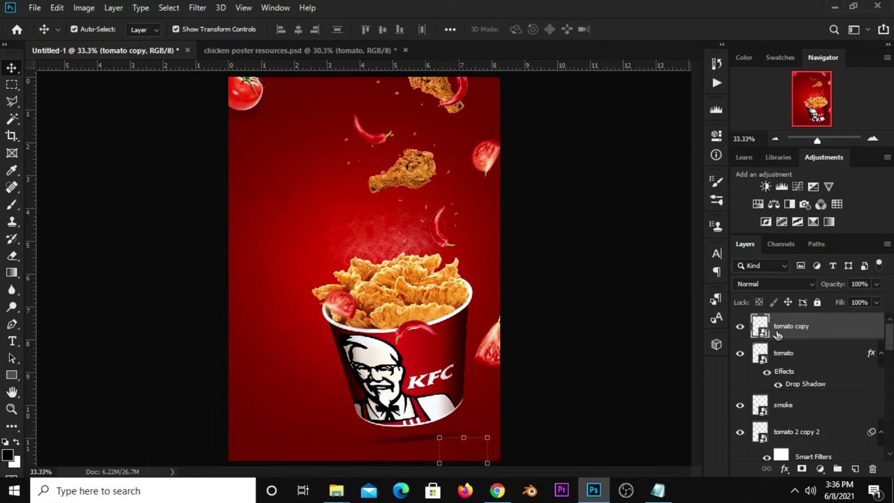
right_click(785, 330)
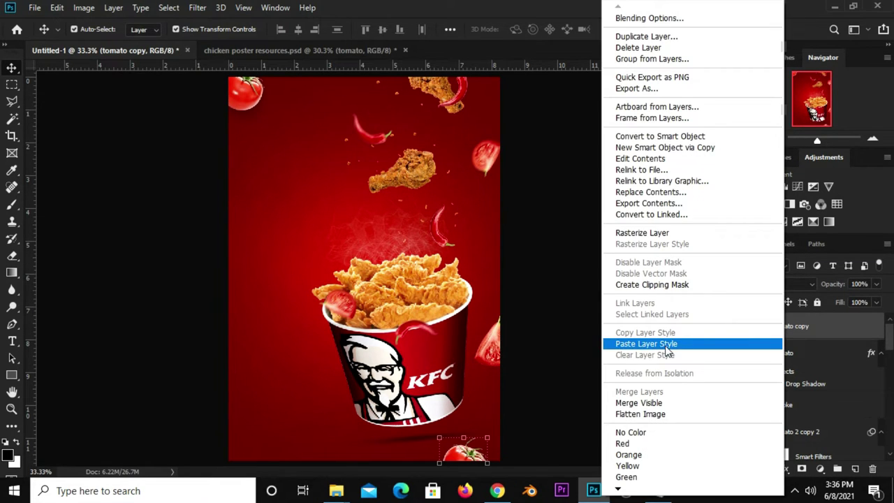
click(671, 347)
click(607, 329)
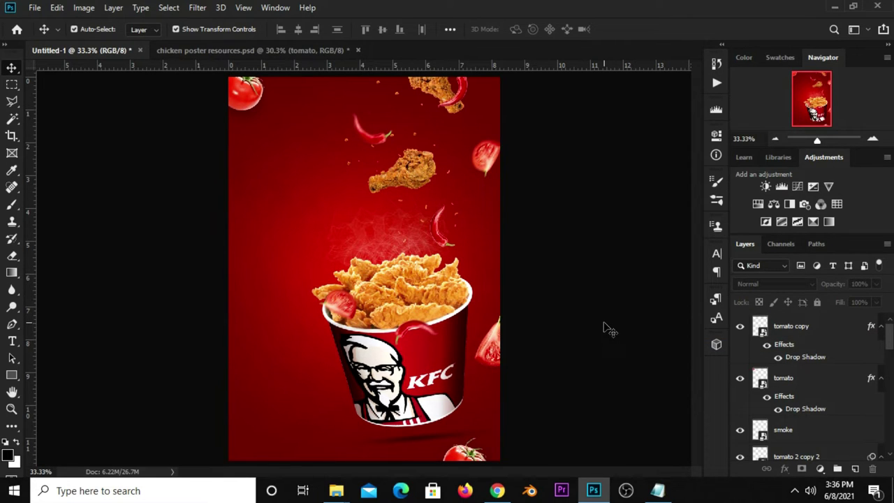
Add a Curves adjustment layer with an S-shaped contrast curve
key(ctrl+minus)
key(ctrl+plus)
click(820, 469)
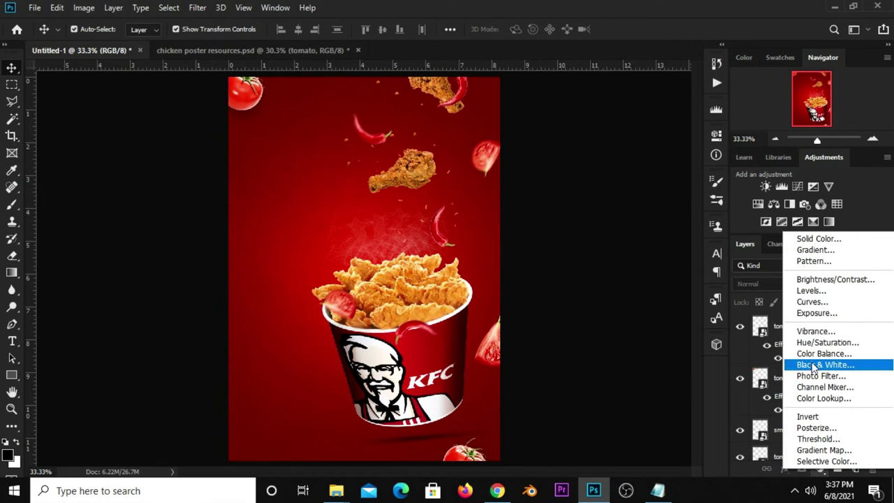
click(812, 302)
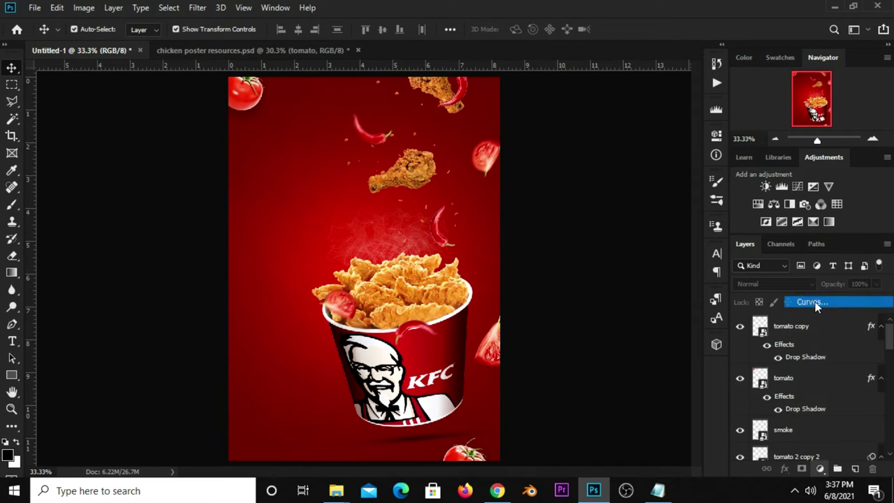
drag(605, 290, 600, 290)
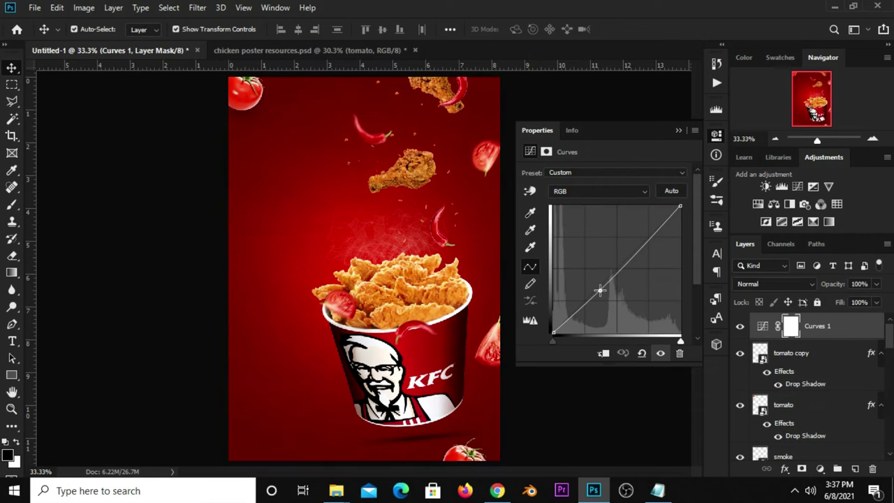
drag(648, 239, 643, 234)
drag(599, 291, 602, 295)
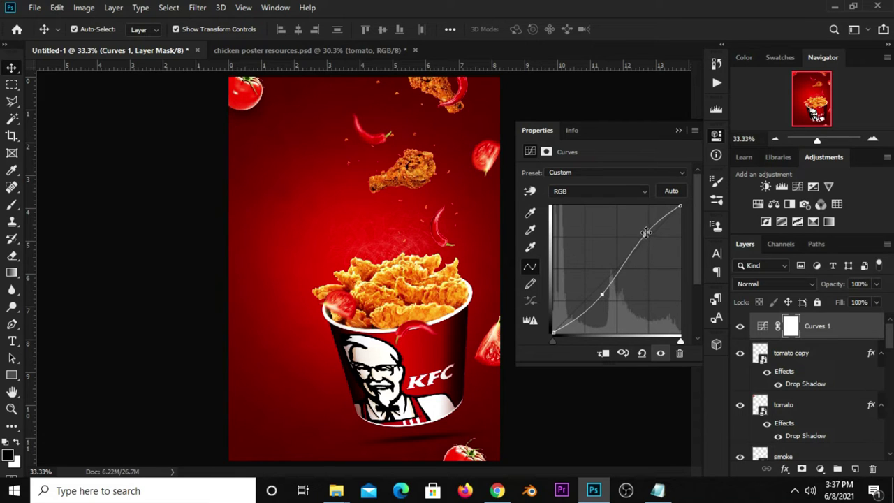
drag(645, 233, 646, 234)
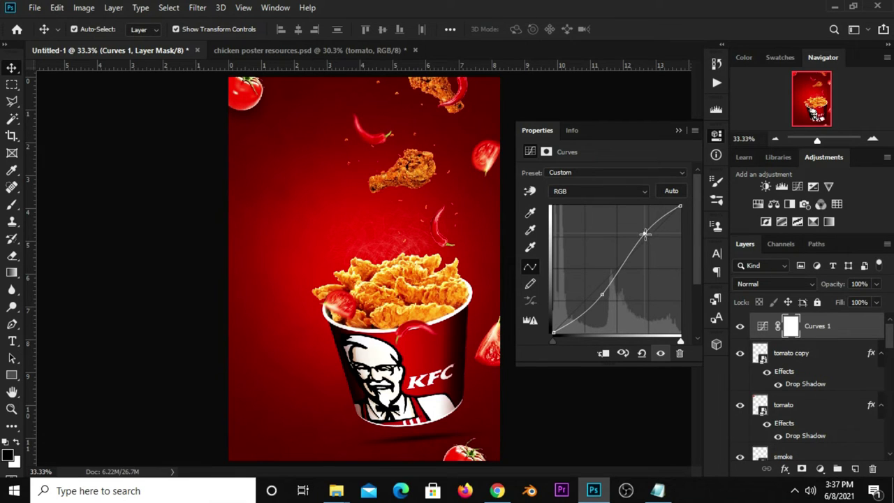
Compare the Curves effect on and off, then lower the layer's opacity to 72%
click(679, 130)
click(739, 328)
click(739, 329)
drag(876, 285, 869, 300)
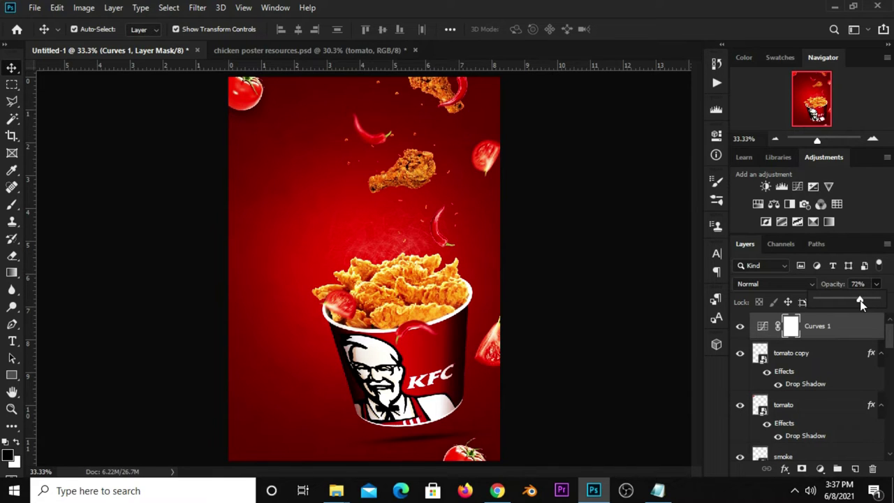
click(627, 304)
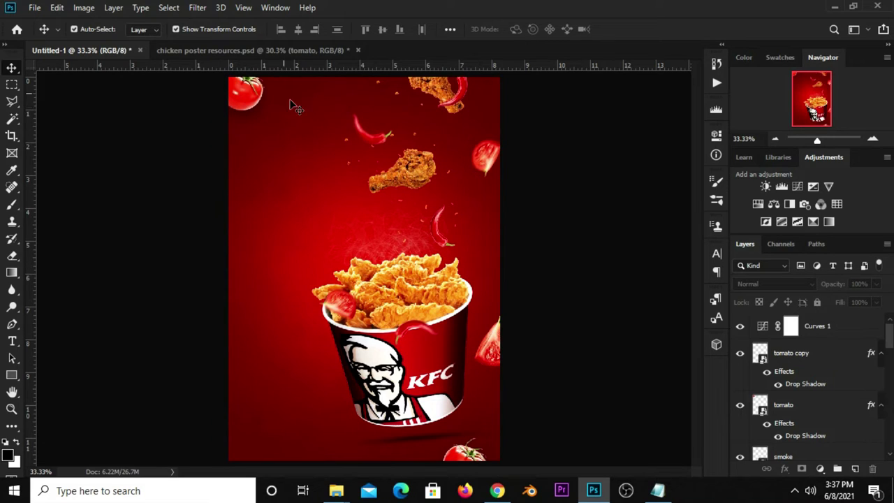
Bring sparks layer 2343 into the poster's upper half, then start bringing over the pepper ring
click(293, 49)
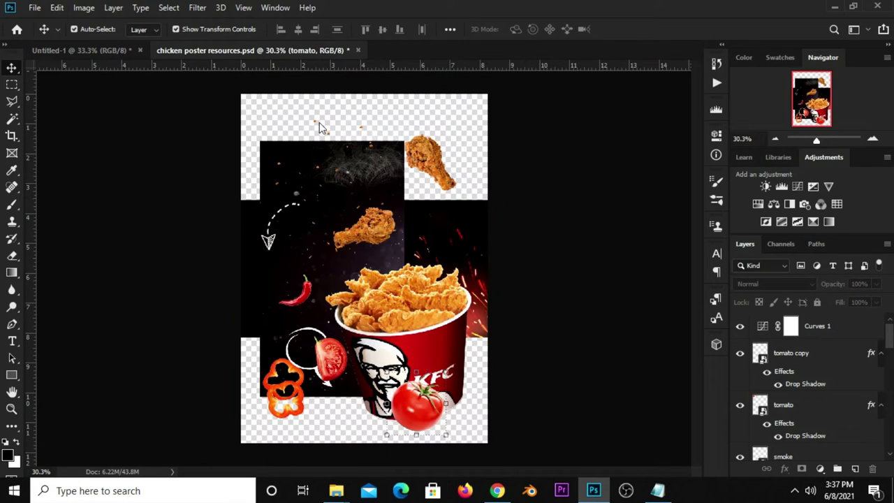
click(319, 123)
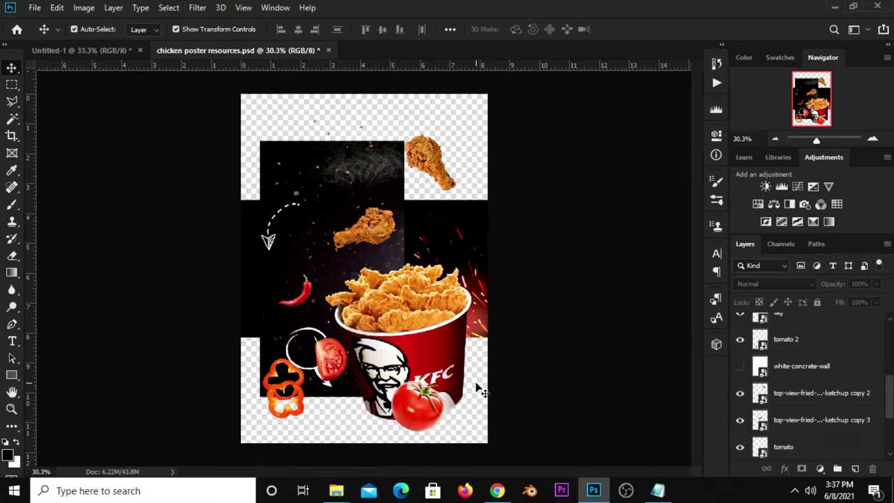
drag(467, 223, 469, 176)
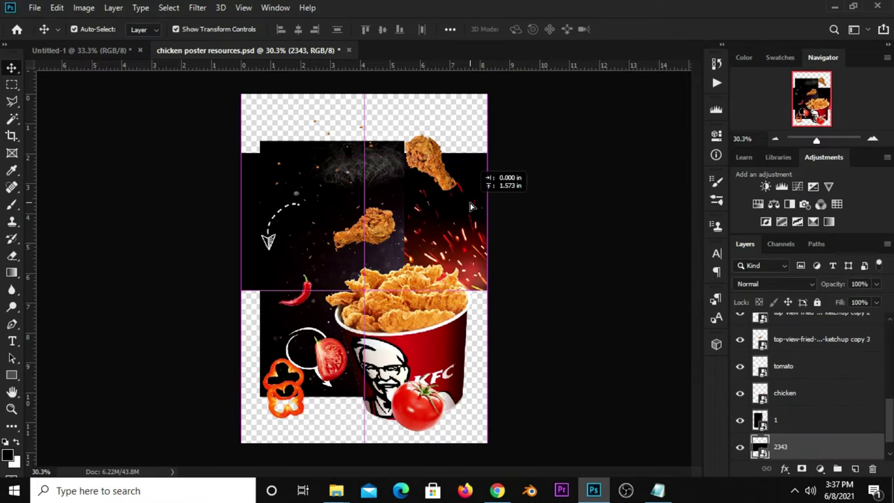
click(108, 58)
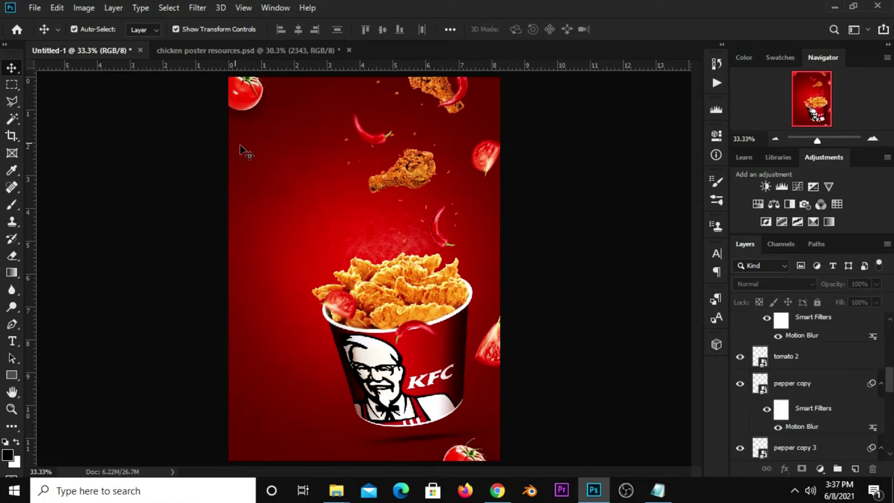
drag(279, 180, 280, 180)
drag(311, 264, 311, 171)
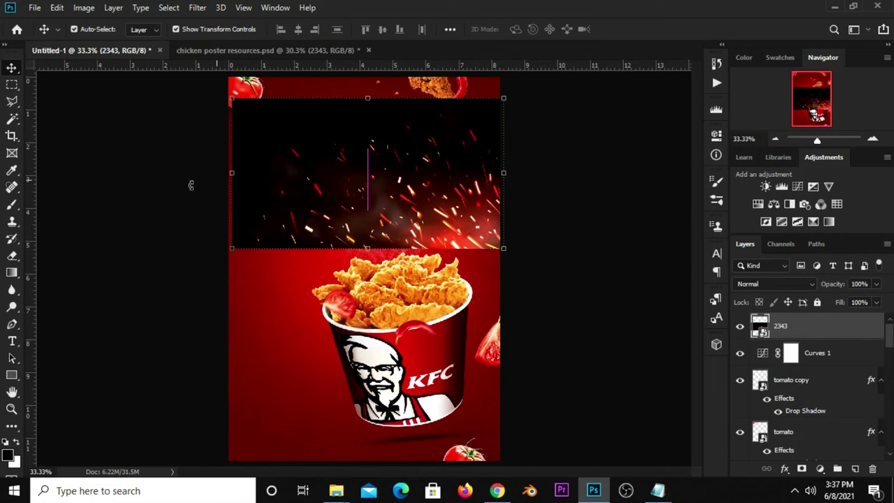
click(183, 56)
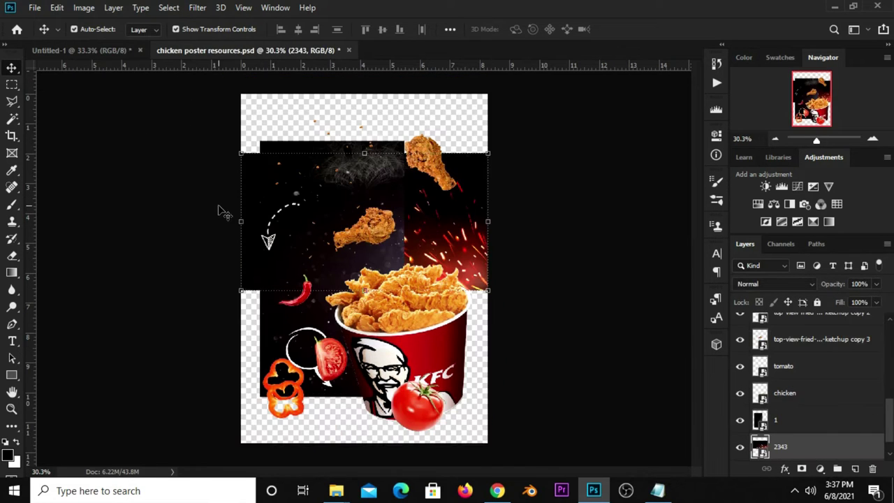
mouse_move(293, 401)
mouse_down()
mouse_move(271, 383)
mouse_move(116, 142)
mouse_move(358, 307)
mouse_up()
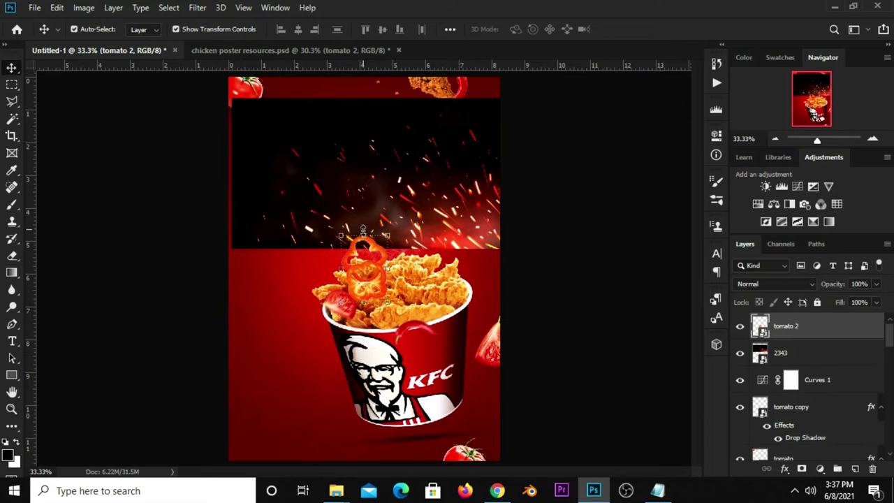
Make tomato 2 a smart object, shrink it to 71.26% and tilt it on the left edge
right_click(779, 332)
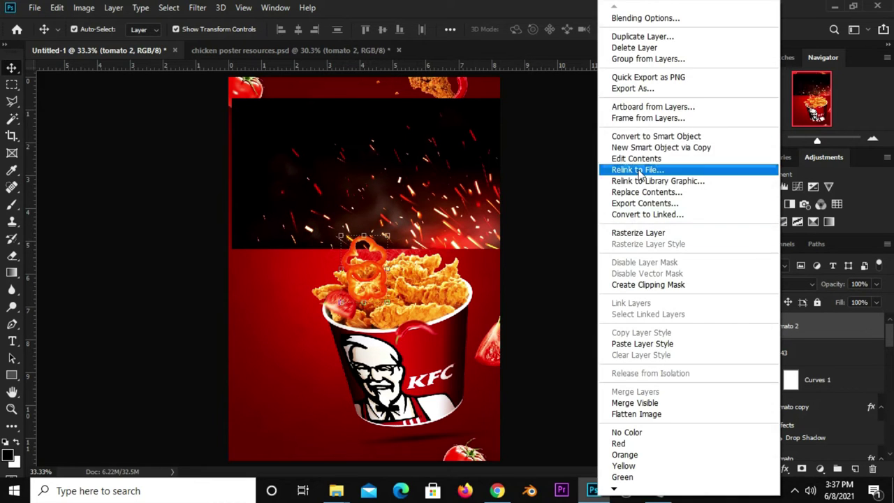
click(631, 136)
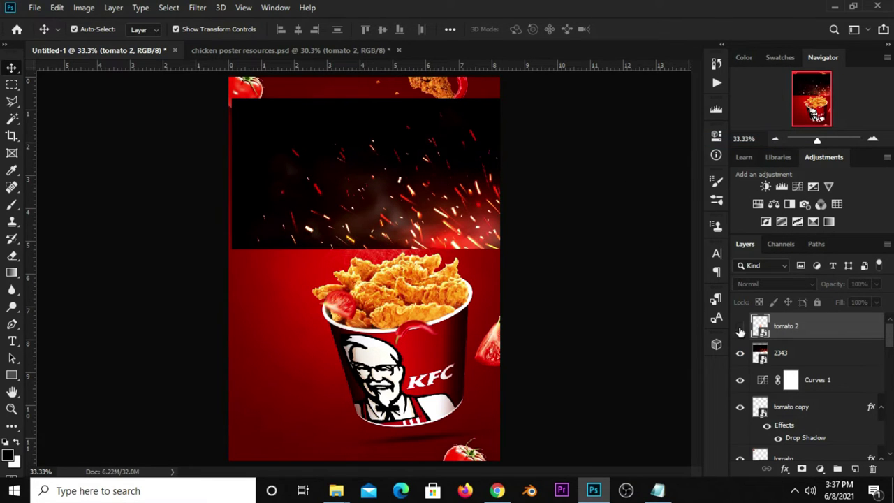
key(ctrl+t)
drag(364, 269, 241, 363)
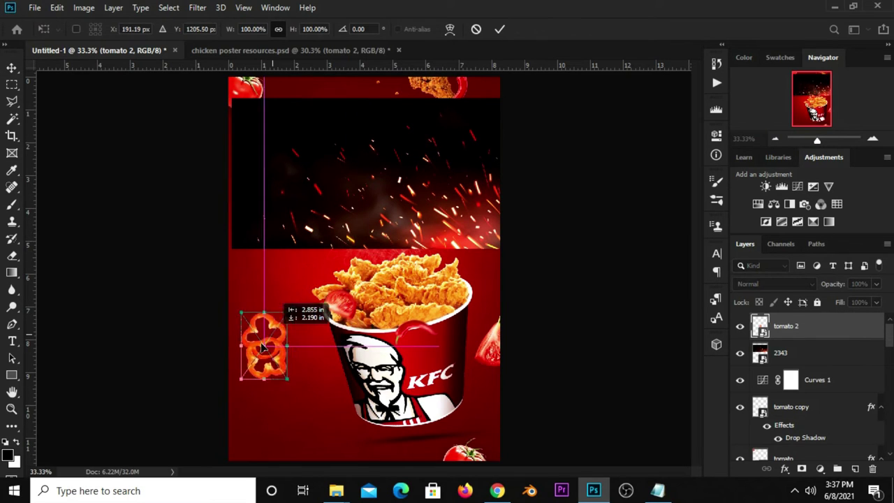
drag(263, 333, 242, 361)
mouse_move(210, 418)
mouse_down()
mouse_move(201, 426)
mouse_move(218, 429)
mouse_up()
mouse_move(258, 352)
mouse_down()
mouse_move(239, 380)
mouse_move(291, 345)
mouse_up()
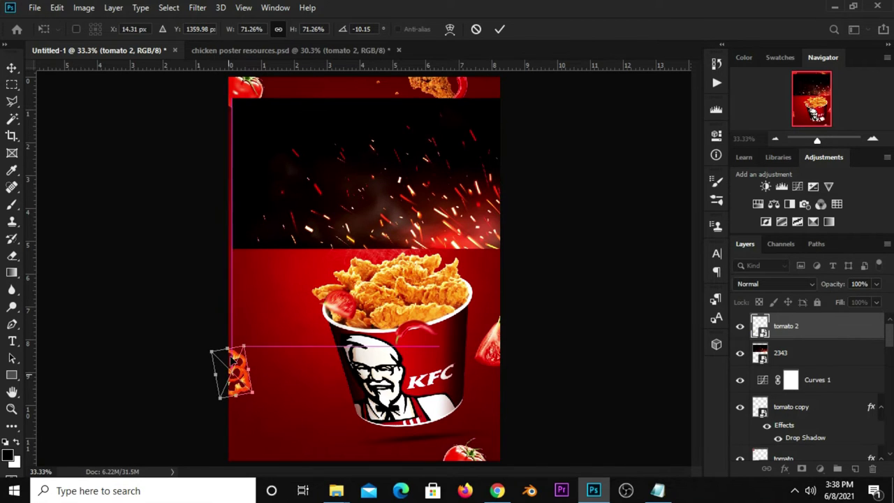
click(499, 28)
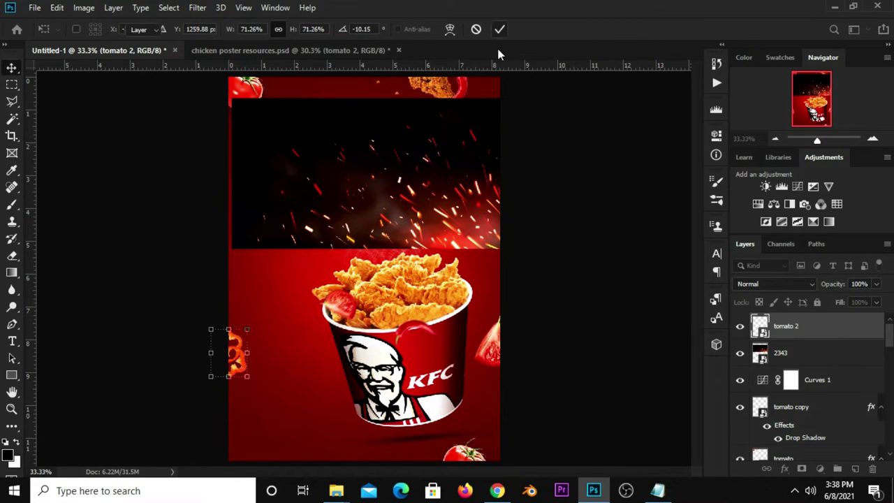
Set up a Motion Blur on the pepper with a 45° angle and 18-pixel distance
click(197, 7)
mouse_move(267, 156)
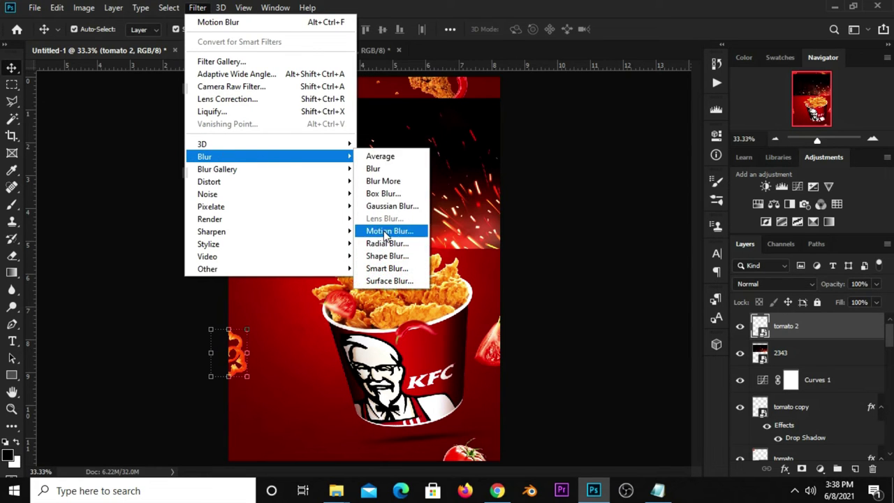
click(387, 231)
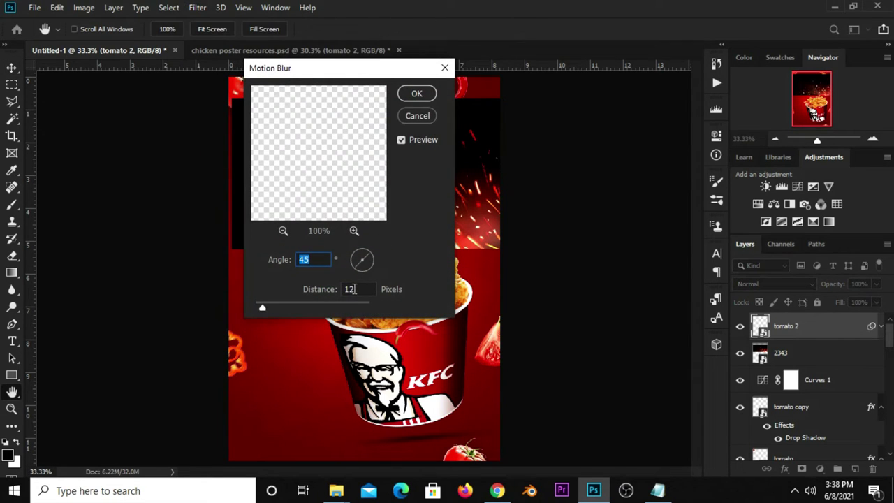
text(18)
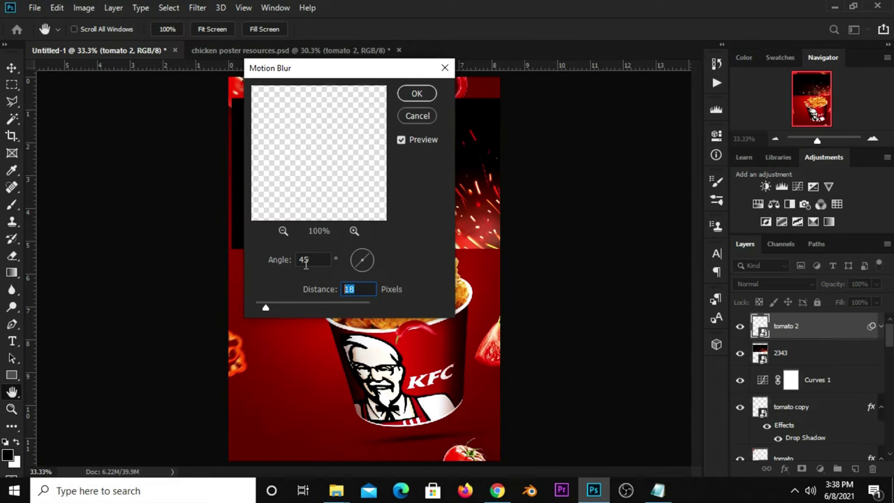
click(292, 259)
Apply the pepper's blur, then flip sparks layer 2343 vertically and enlarge it to 110% at the top
click(413, 94)
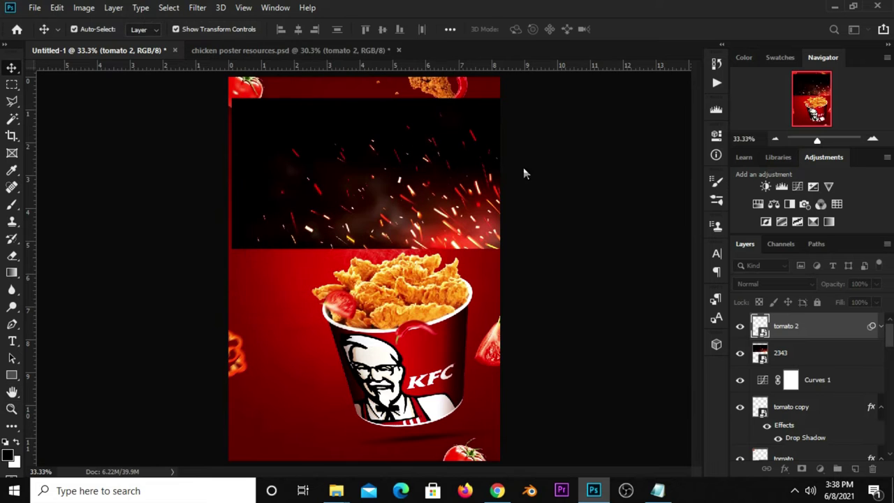
click(398, 188)
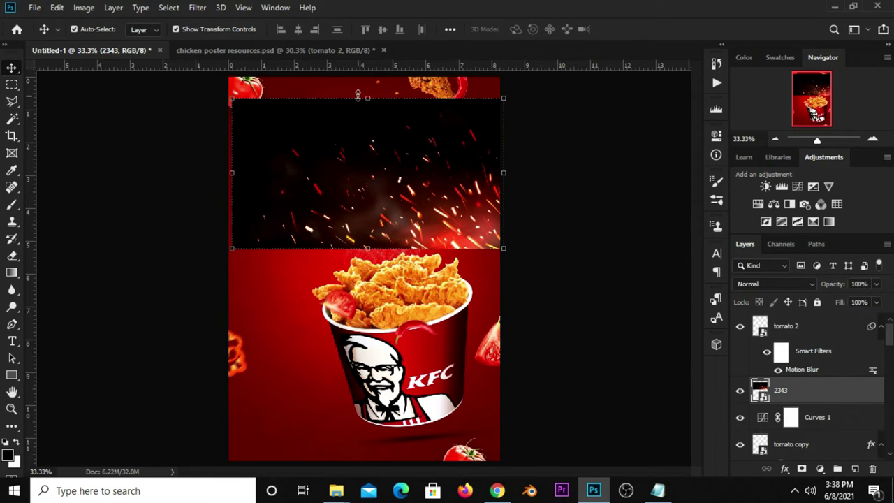
key(ctrl+t)
right_click(360, 144)
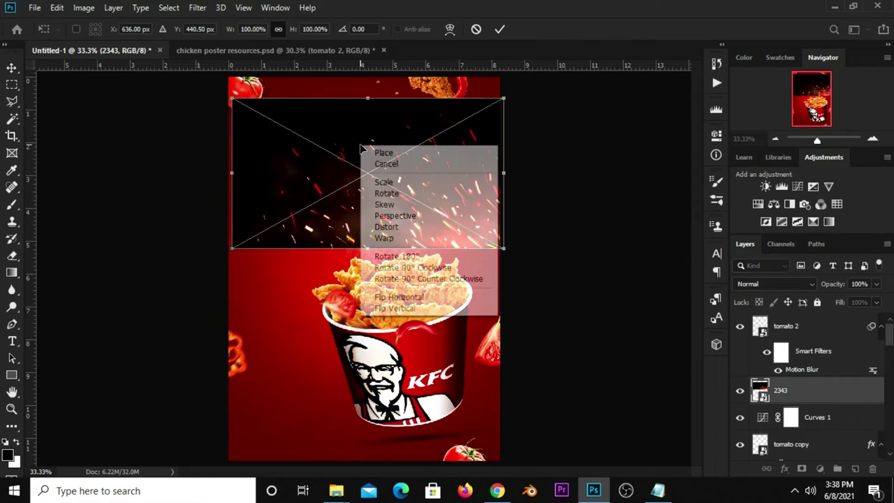
click(406, 308)
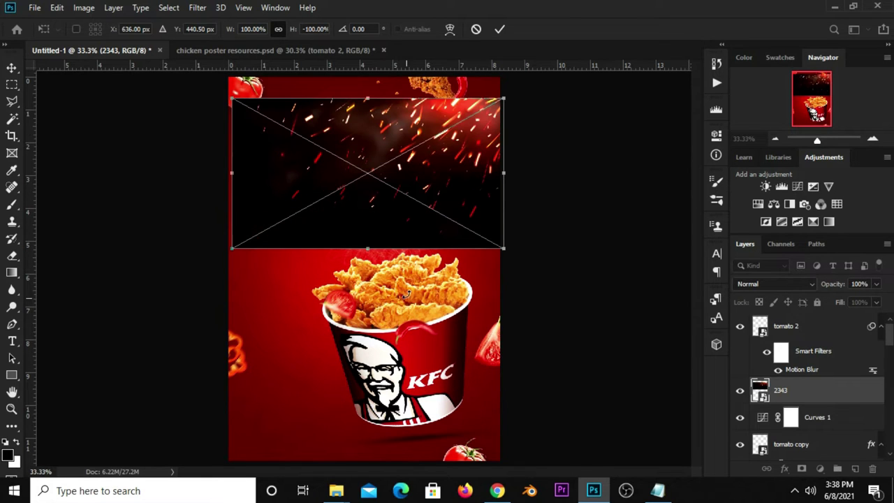
drag(401, 219, 394, 178)
scroll(362, 210, down, 1)
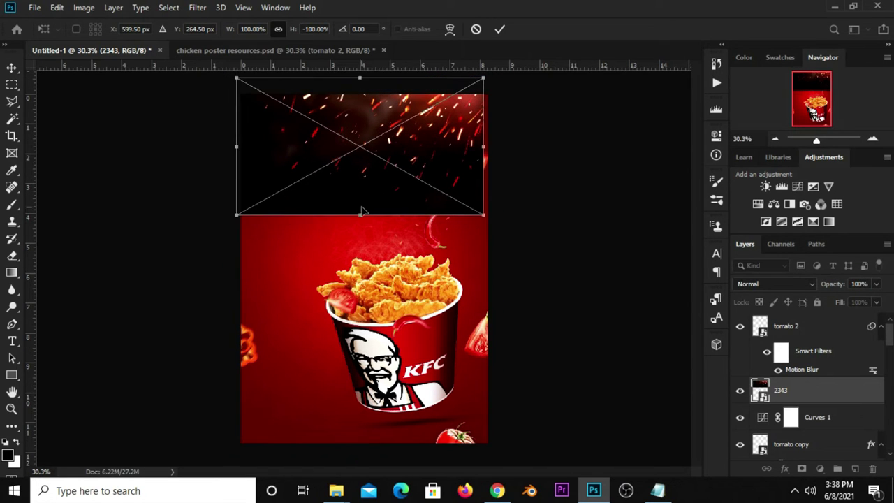
drag(361, 213, 361, 228)
drag(366, 186, 365, 196)
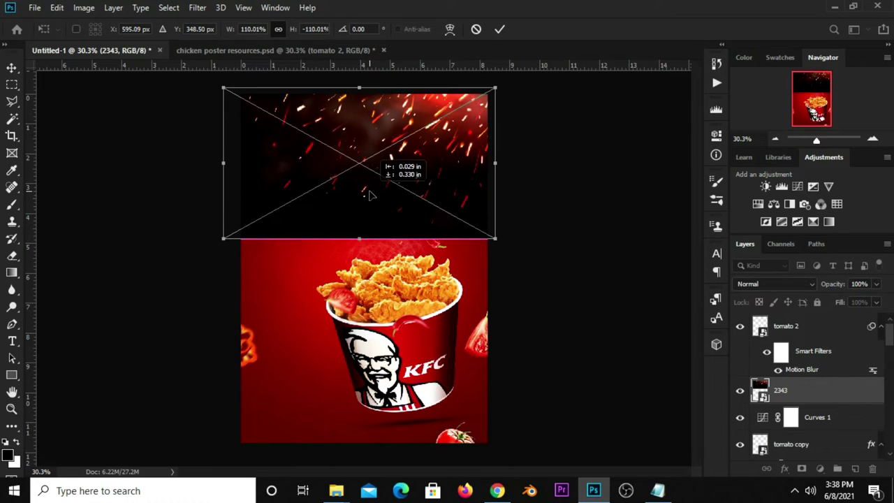
click(500, 28)
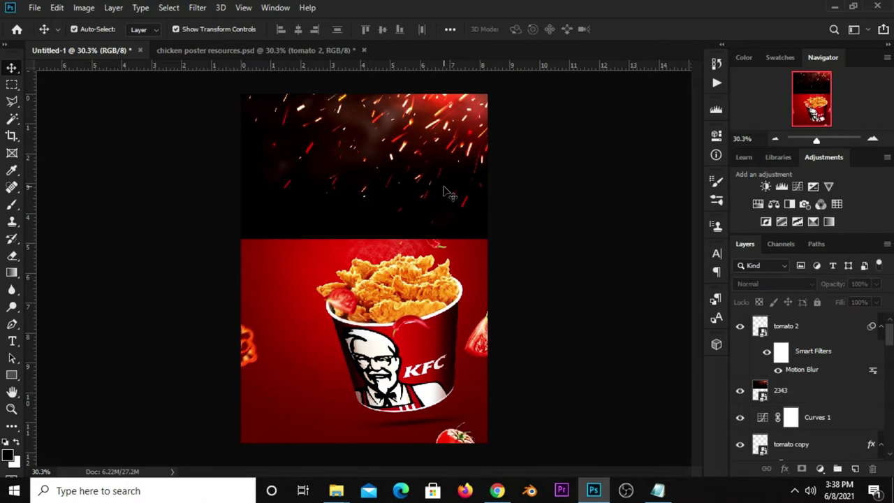
Move the sparks layer to the top of the stack and blend it with Screen at 60% opacity
click(739, 391)
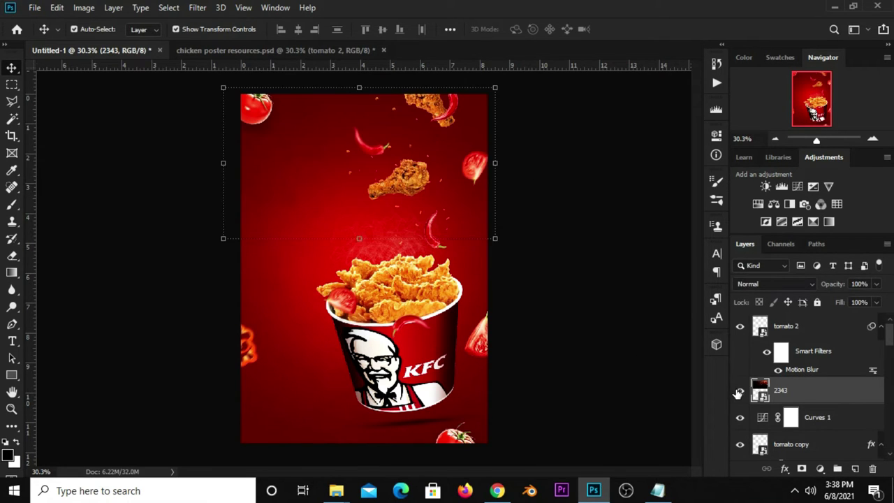
click(740, 390)
mouse_move(782, 327)
mouse_down()
mouse_move(786, 307)
mouse_move(768, 316)
mouse_up()
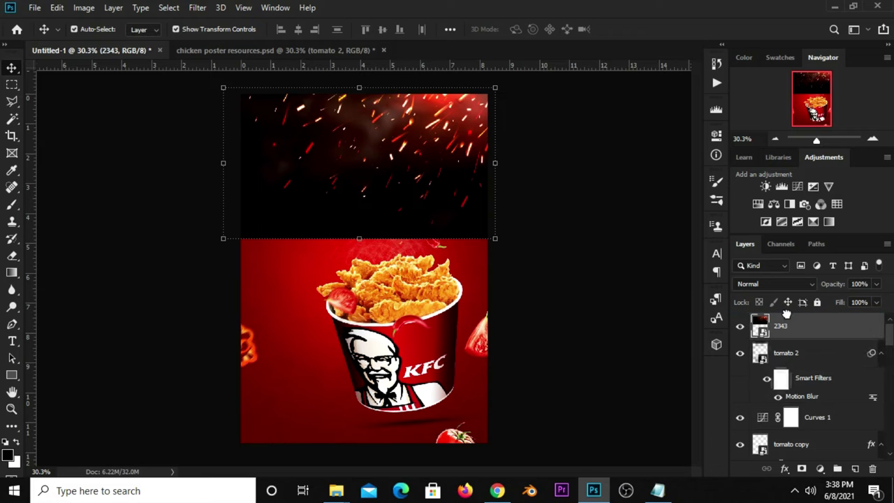
click(740, 326)
click(741, 329)
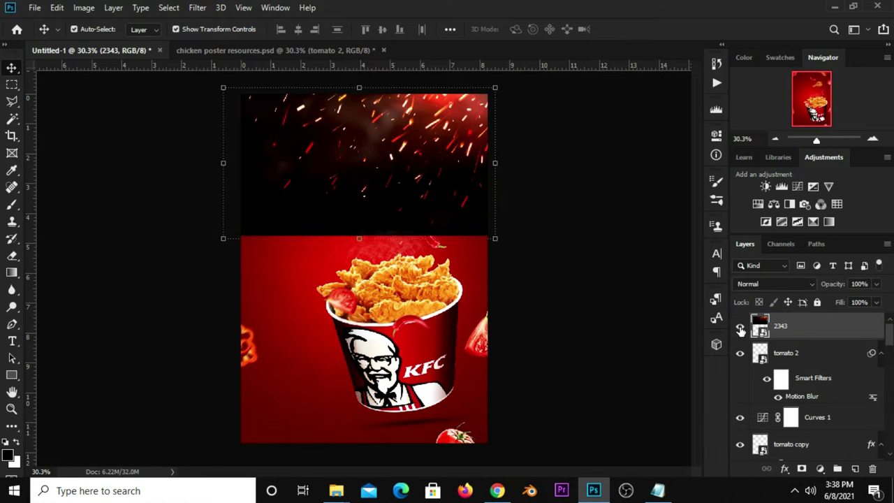
click(774, 283)
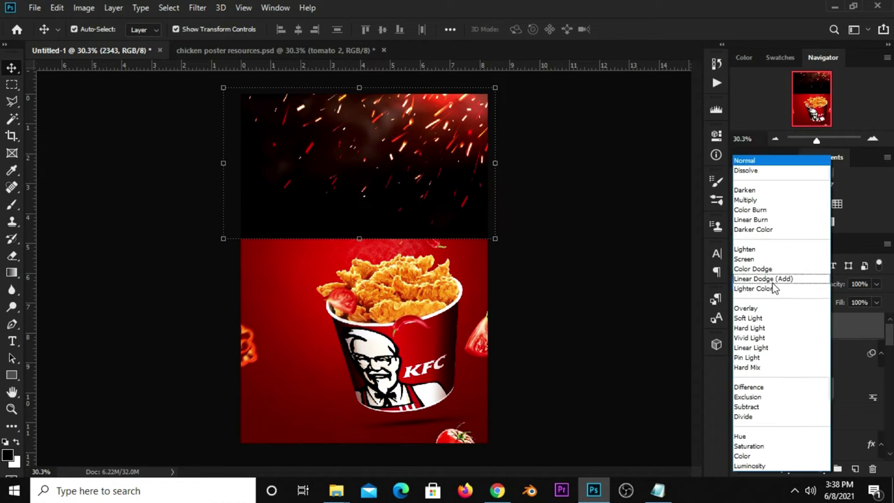
click(746, 259)
click(875, 285)
drag(861, 299, 853, 298)
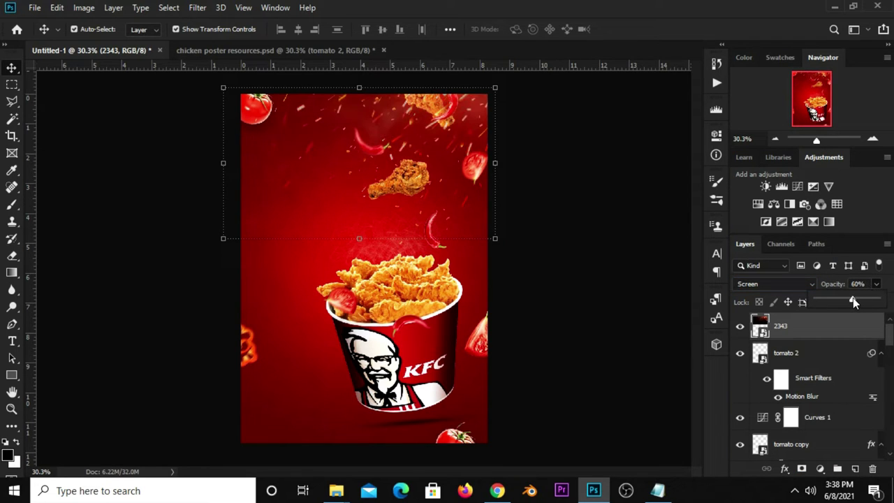
Toggle the sparks layer's visibility to compare the result, then reselect layer 2343
click(654, 335)
click(741, 327)
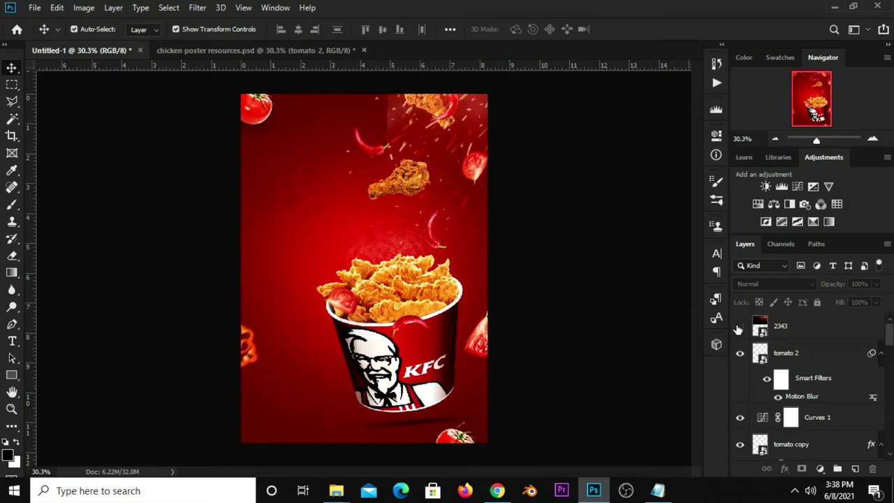
click(741, 327)
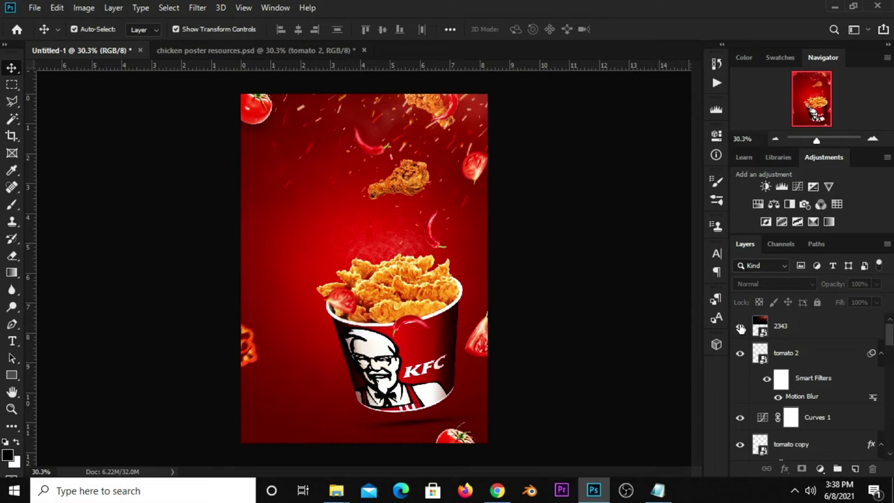
click(786, 334)
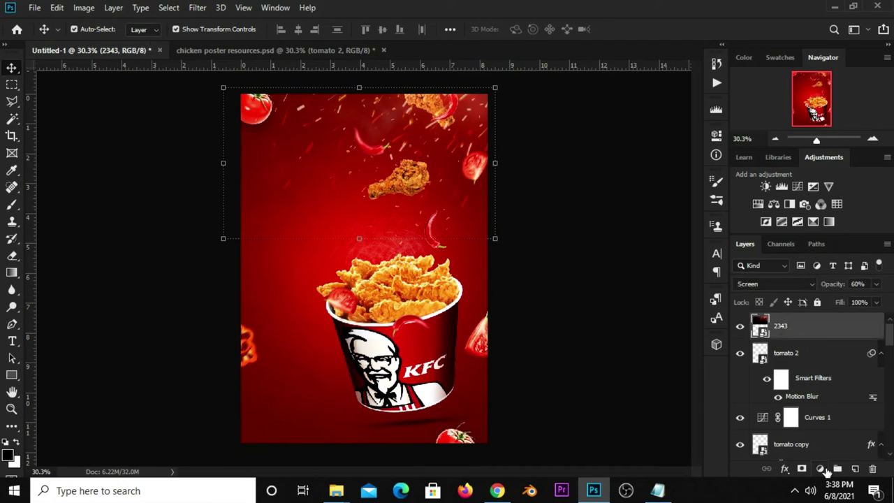
Add a Levels adjustment clipped to layer 2343 and raise its black input to 89
click(821, 469)
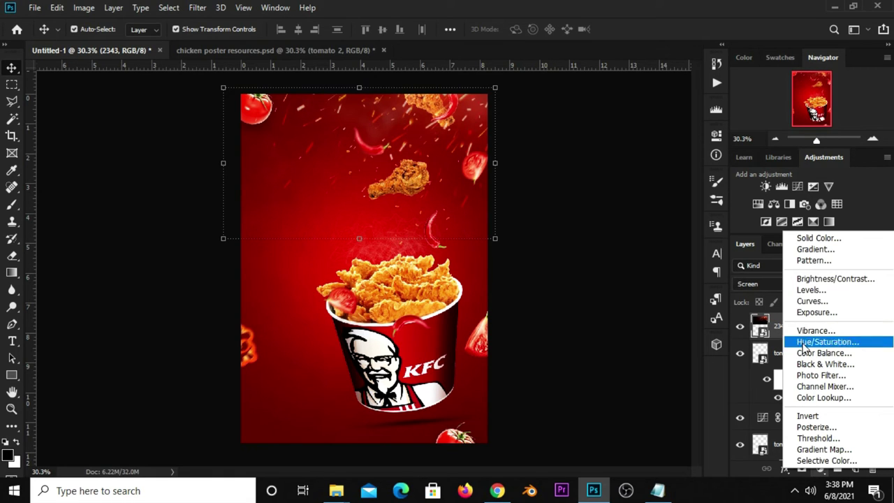
click(810, 290)
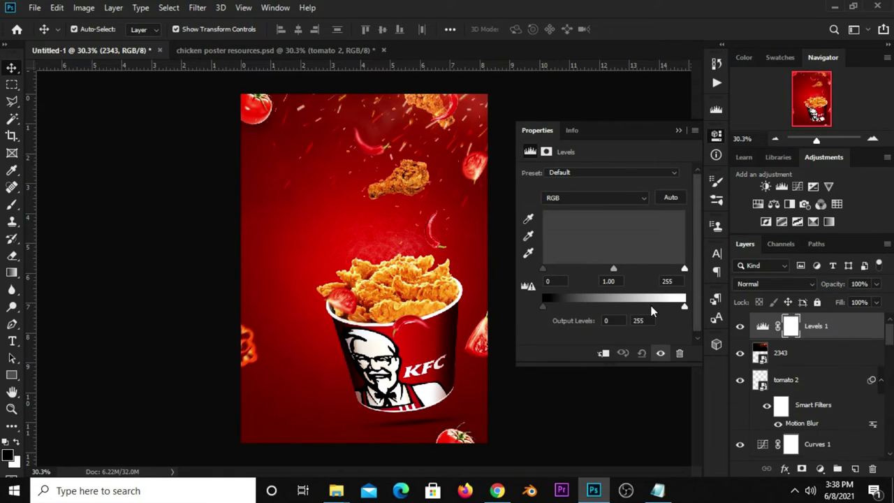
click(603, 354)
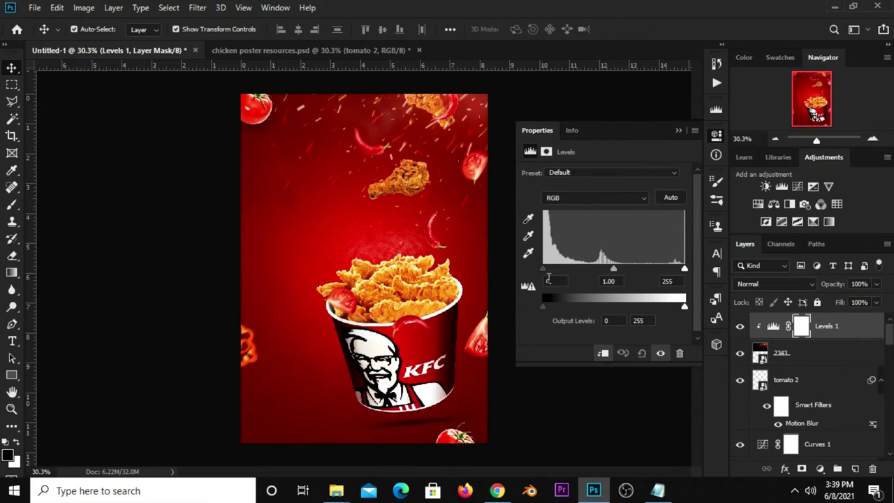
drag(546, 271, 551, 271)
drag(566, 268, 590, 268)
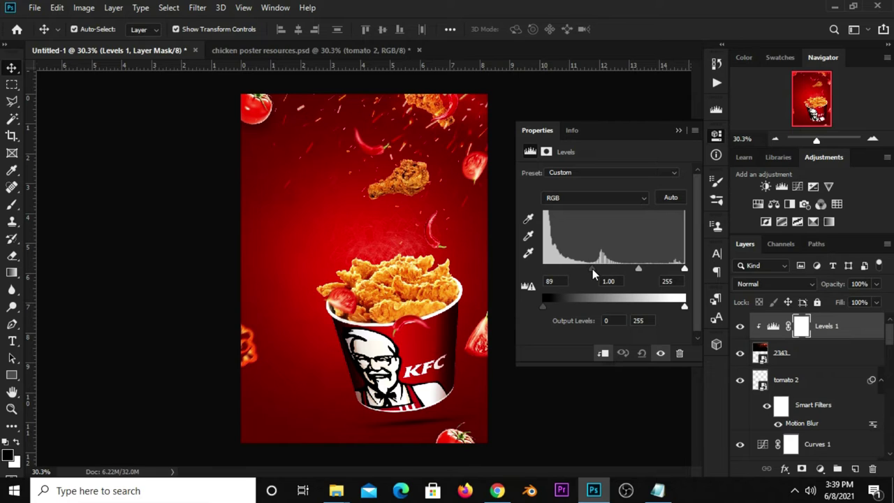
drag(593, 268, 593, 270)
Compare the sparks with and without the Levels adjustment, then deselect all layers
click(678, 130)
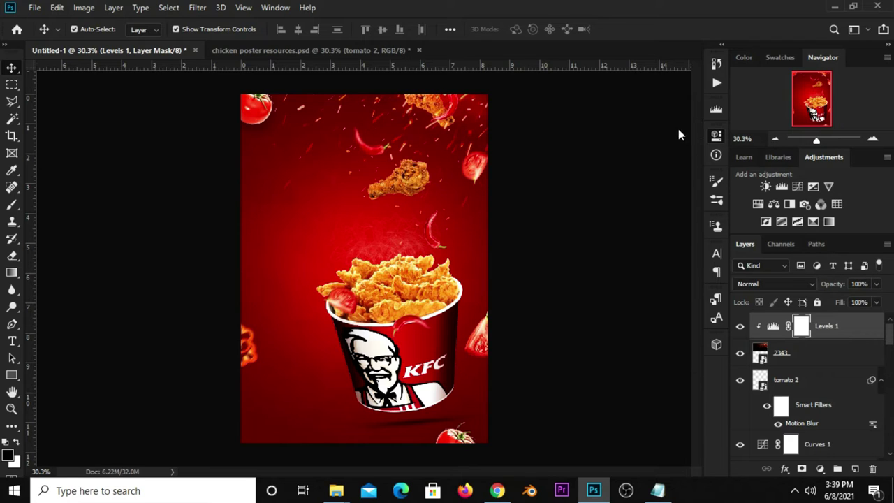
click(741, 326)
click(740, 327)
click(580, 237)
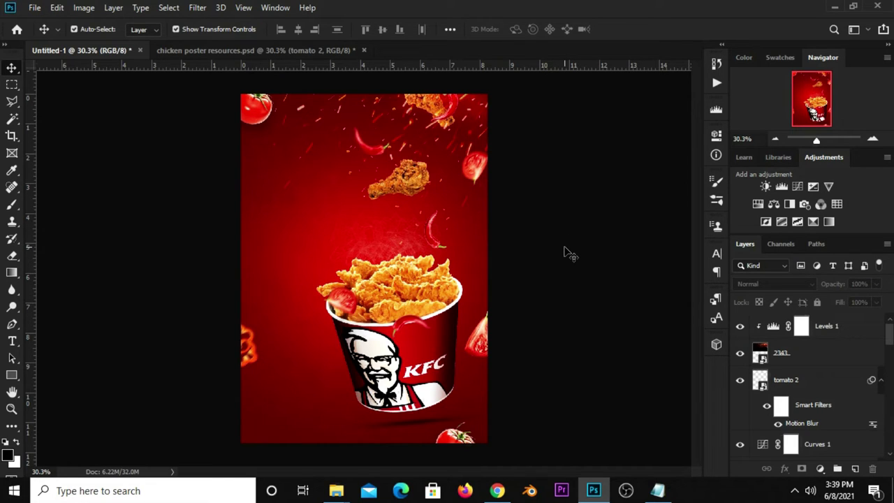
Add a duplicate blurred pepper beside the bucket's upper-left rim, tilted about −36°
mouse_move(340, 277)
mouse_down()
mouse_move(335, 230)
mouse_move(395, 241)
mouse_up()
click(354, 236)
click(465, 205)
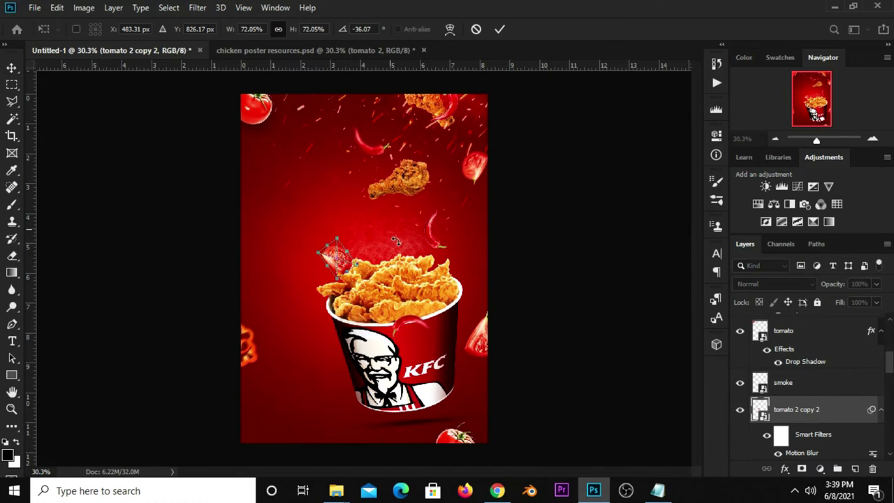
click(498, 30)
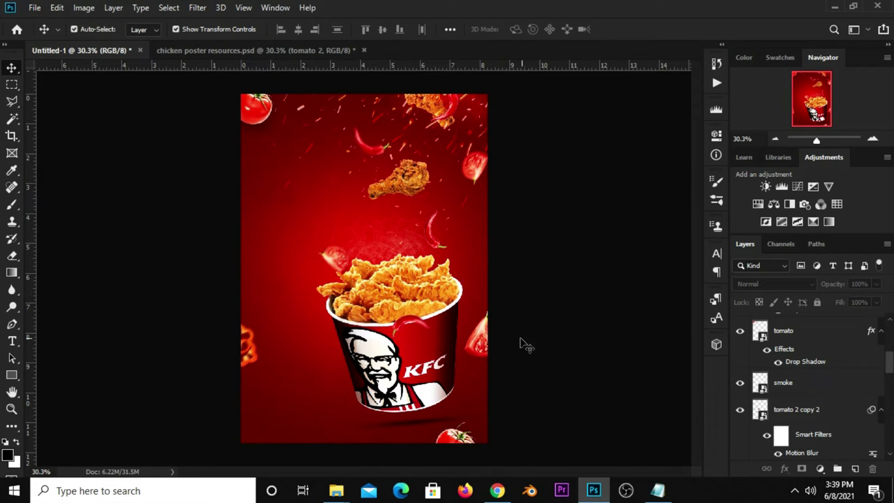
Copy the word 'spicy' from the Notepad notes and return to the poster
click(657, 490)
click(457, 207)
drag(458, 206, 424, 205)
right_click(457, 203)
click(471, 246)
click(232, 248)
Type SPICY in white (#ffffff) on the poster's upper left
click(13, 342)
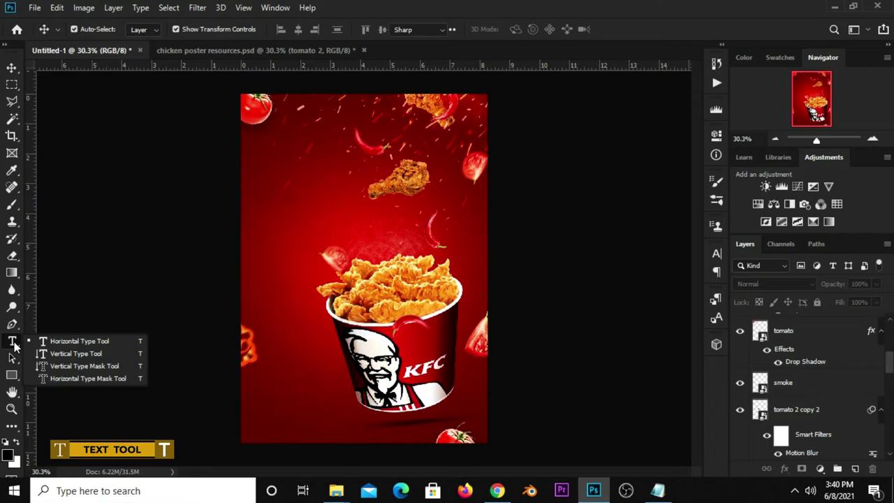
click(45, 344)
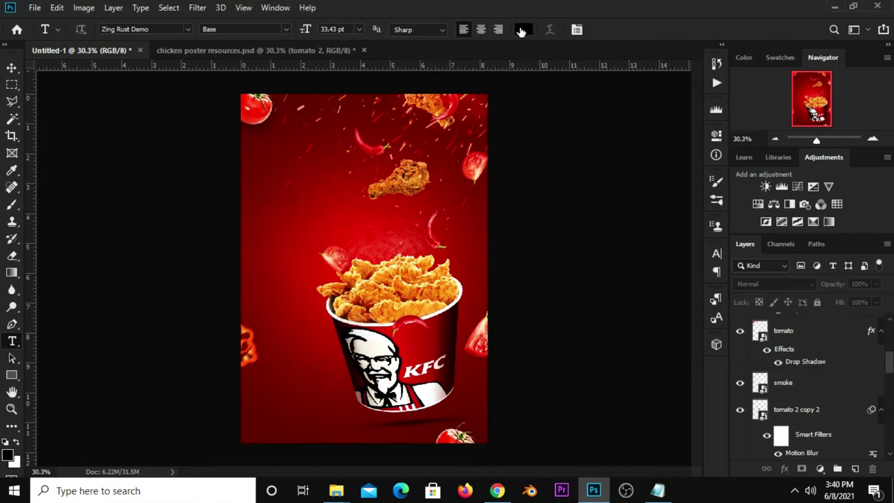
click(523, 29)
drag(510, 122, 427, 76)
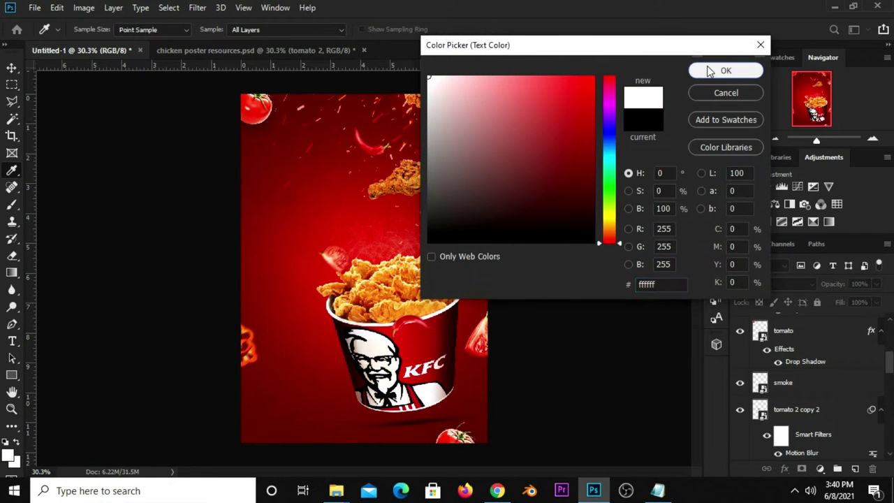
click(726, 71)
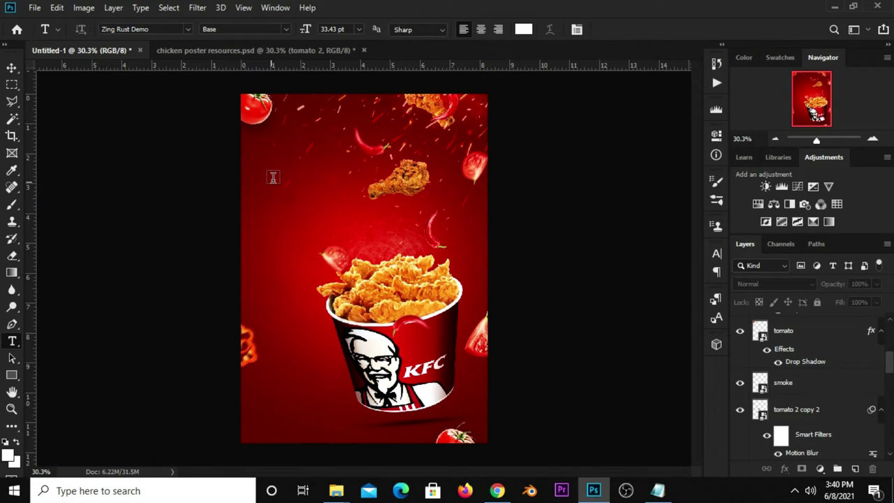
click(273, 178)
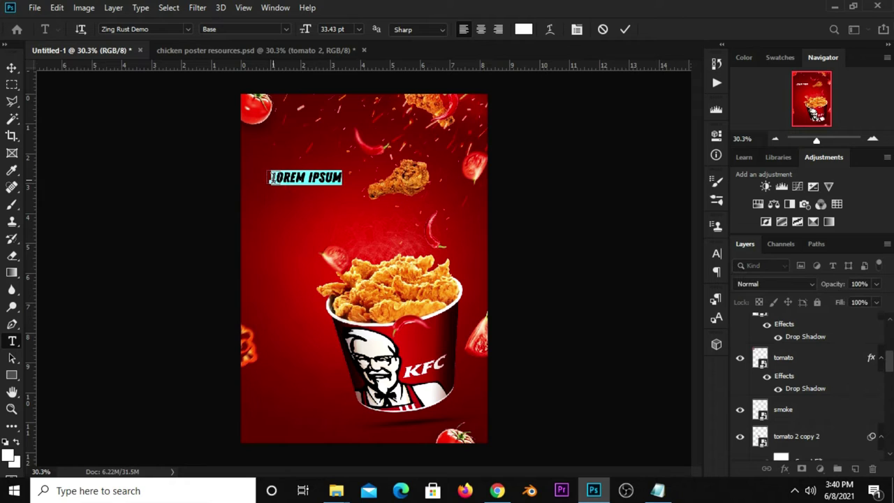
text(SPICY)
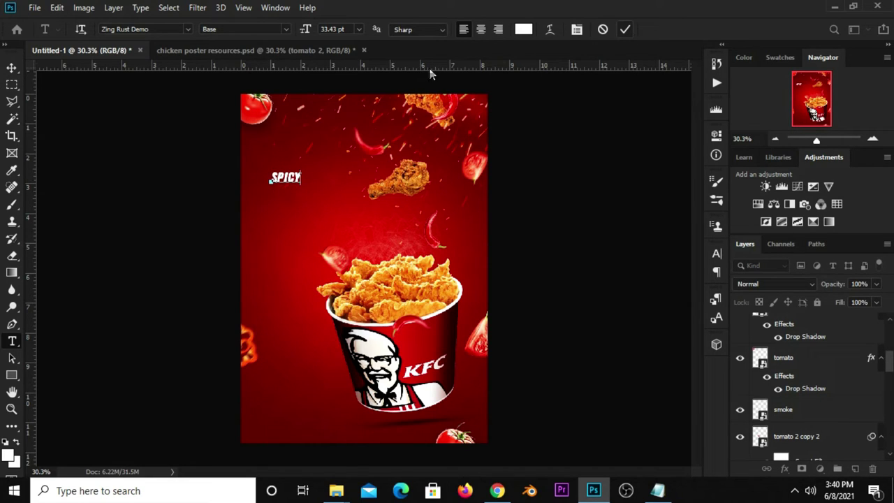
key(ctrl+Return)
Set the SPICY text to 50 pt in the Character panel
click(717, 254)
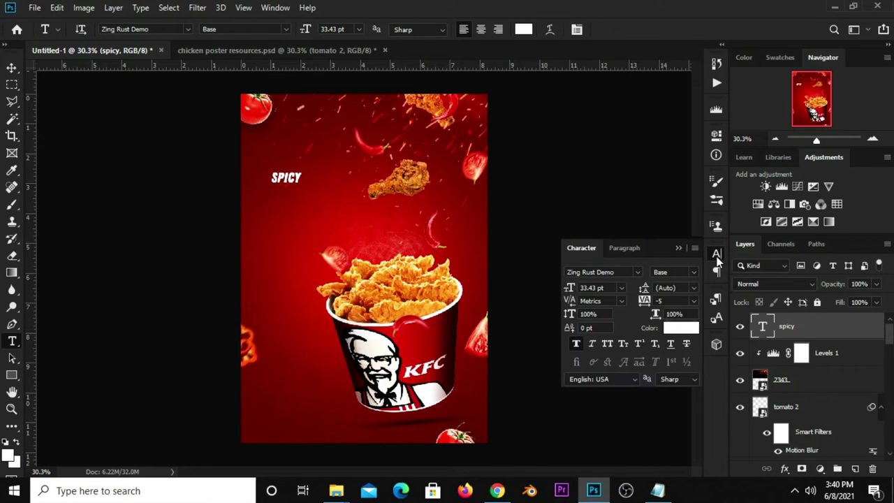
click(592, 288)
text(50)
key(Return)
click(678, 248)
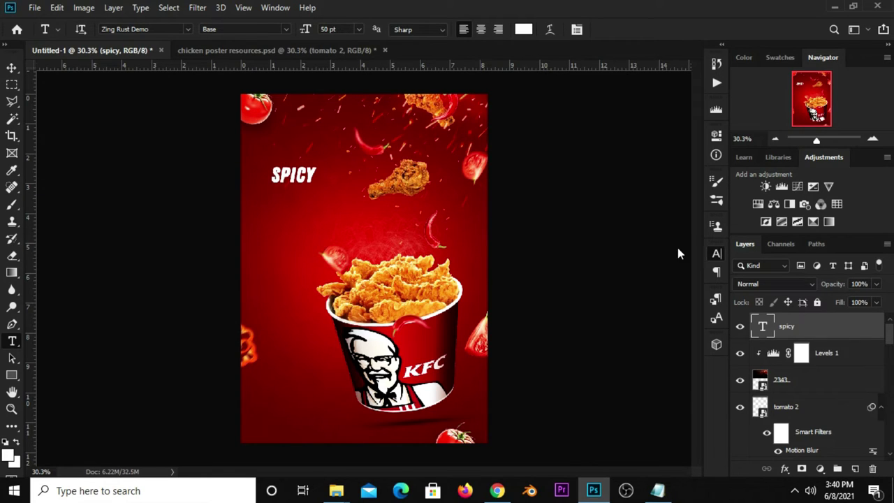
click(11, 67)
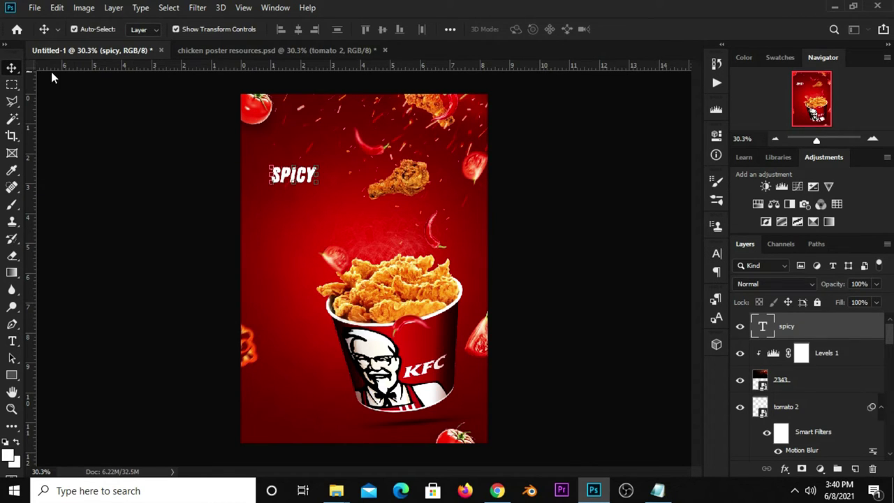
Enlarge and reposition SPICY, placing a duplicate SPICY line directly beneath it
drag(296, 177, 308, 186)
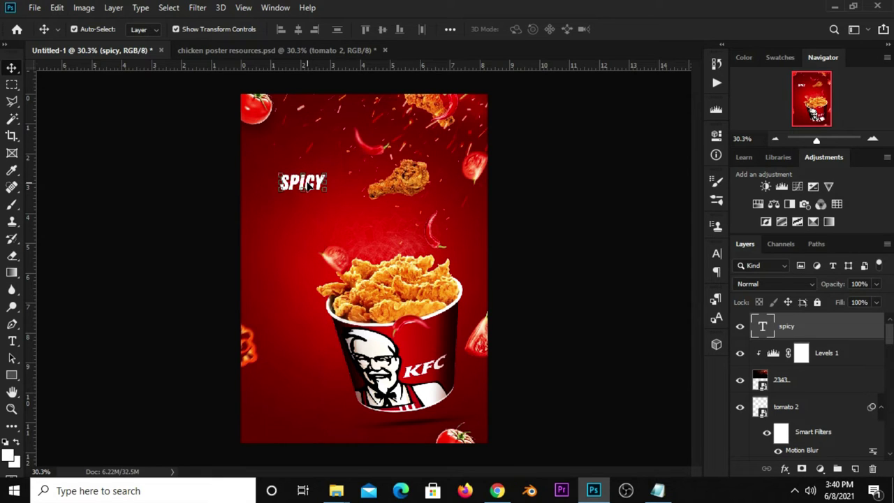
key(ctrl+t)
drag(327, 192, 332, 195)
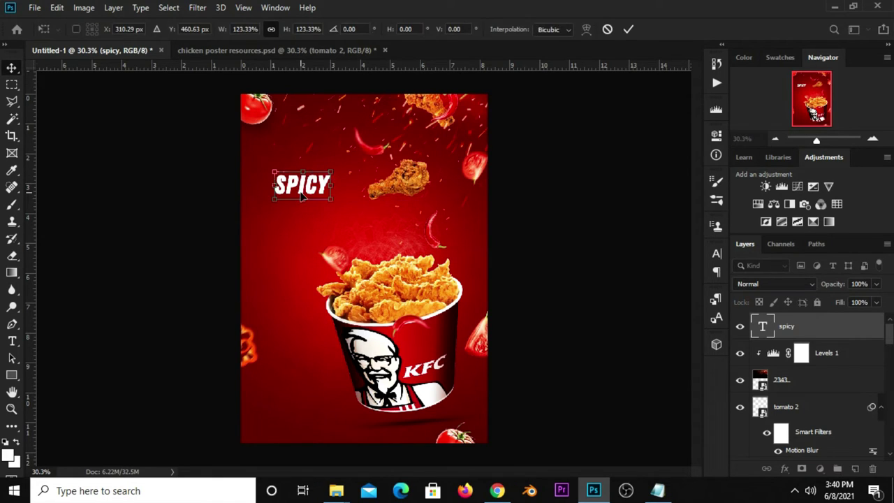
key(Return)
mouse_move(301, 188)
mouse_down()
mouse_move(313, 185)
mouse_move(323, 212)
mouse_up()
key(ctrl+t)
key(Return)
Copy the word 'chicken' from the Notepad notes and return to the poster
click(657, 490)
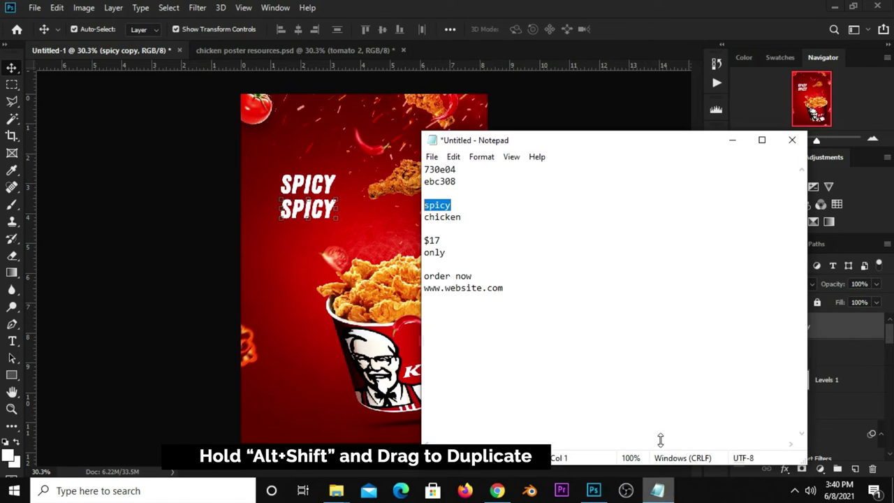
drag(461, 218, 428, 217)
right_click(430, 218)
click(454, 259)
click(199, 265)
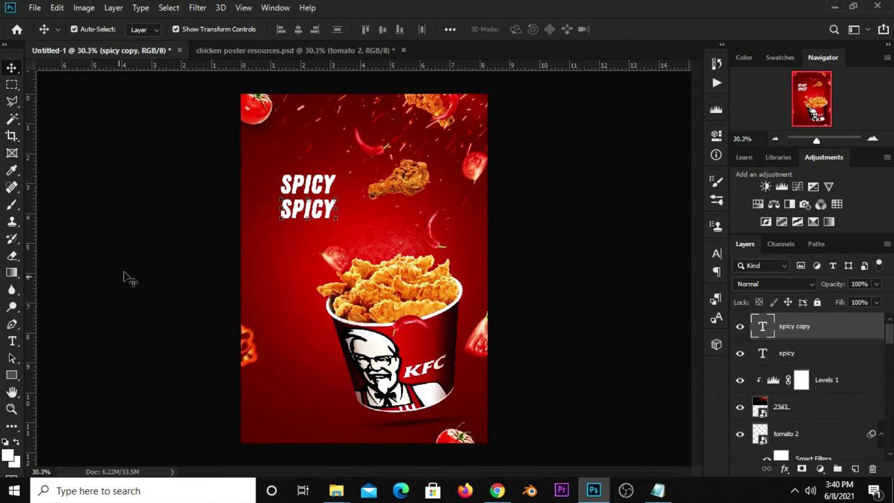
click(13, 341)
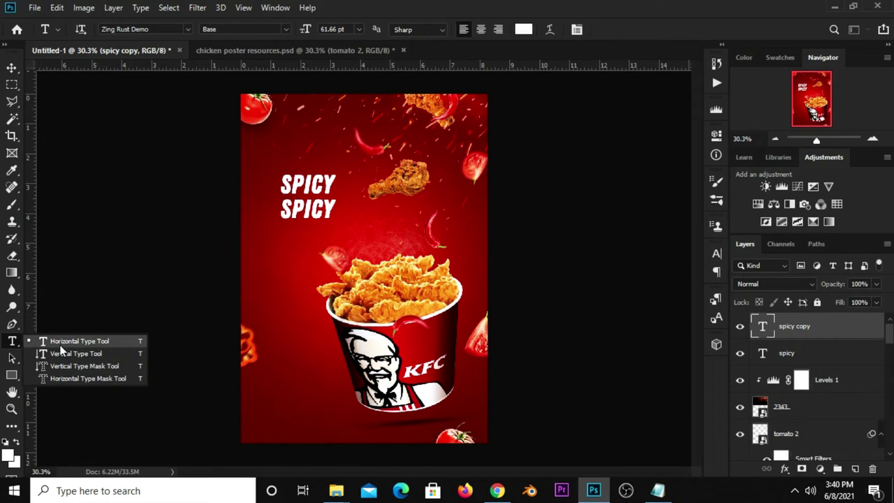
Retype the second SPICY line as chicken and set it to 75 pt
click(69, 341)
double_click(310, 213)
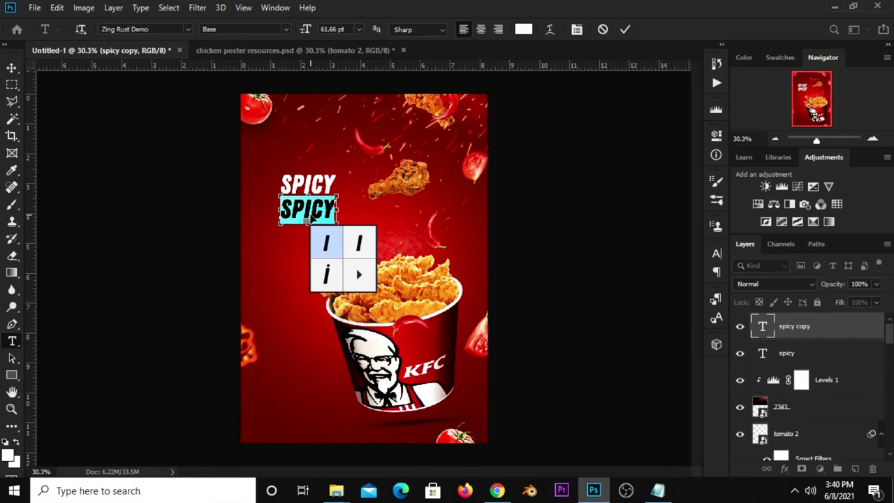
text(chicken)
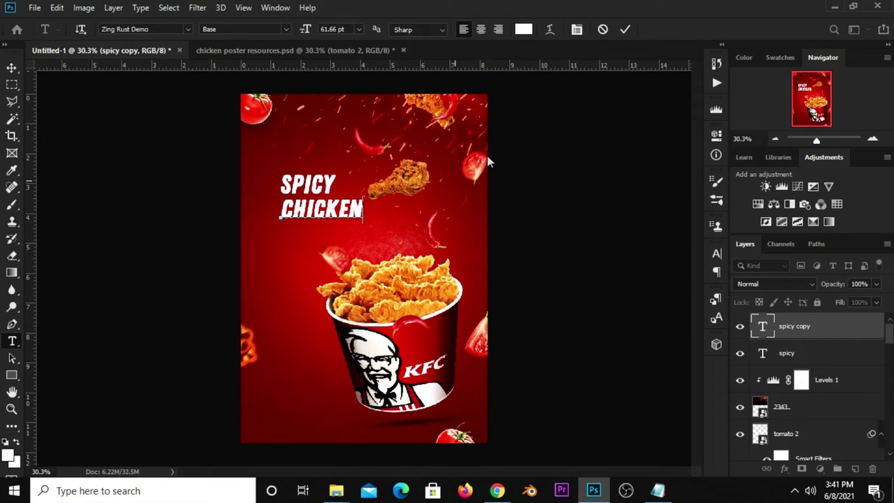
click(622, 31)
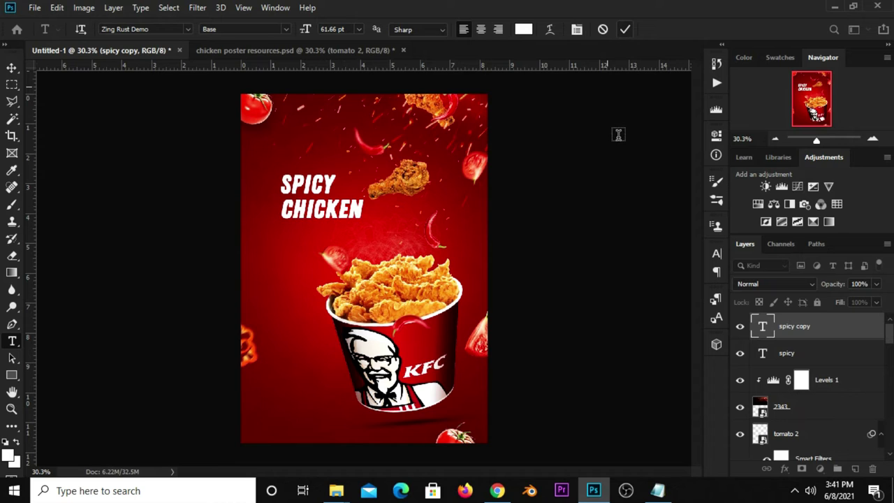
click(712, 254)
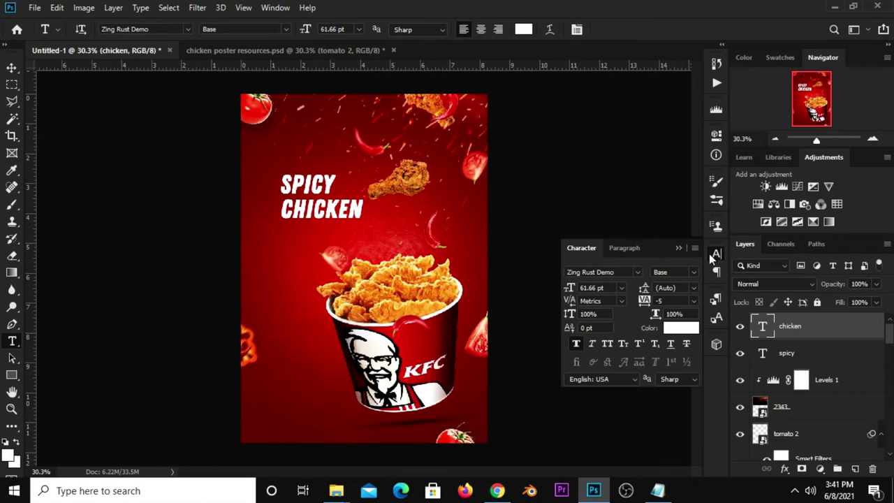
click(571, 288)
text(75)
key(Return)
click(678, 248)
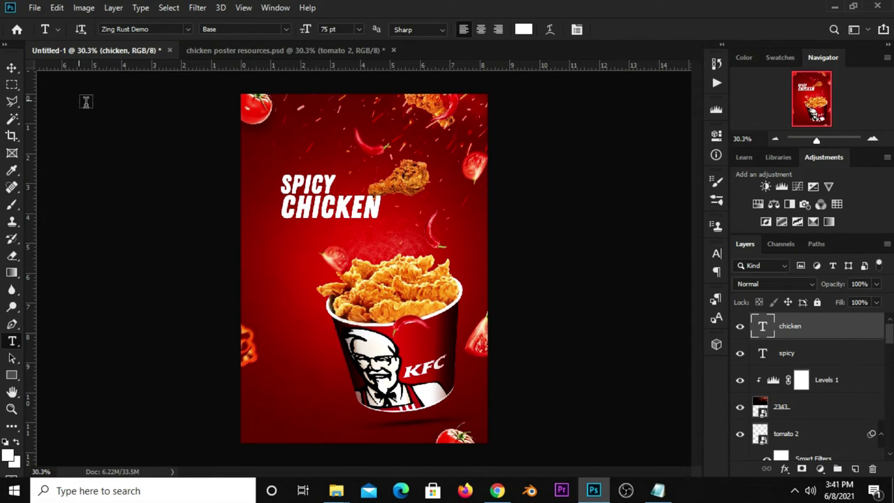
Move CHICKEN left so SPICY sits centred above it
click(12, 68)
click(49, 69)
mouse_move(339, 208)
mouse_down()
mouse_move(314, 207)
mouse_move(312, 184)
mouse_up()
click(315, 183)
key(ctrl+t)
Scale both headline lines slightly smaller and move them up a little
key(Return)
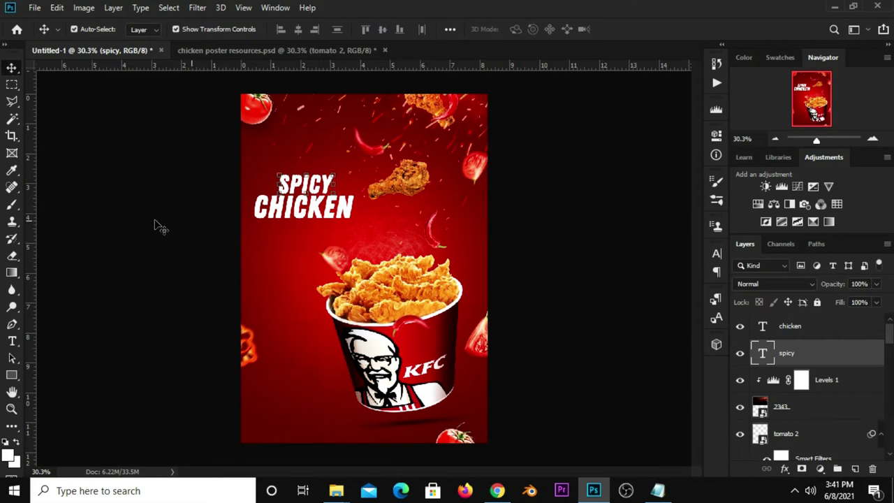
click(155, 224)
click(342, 210)
scroll(314, 183, up, 2)
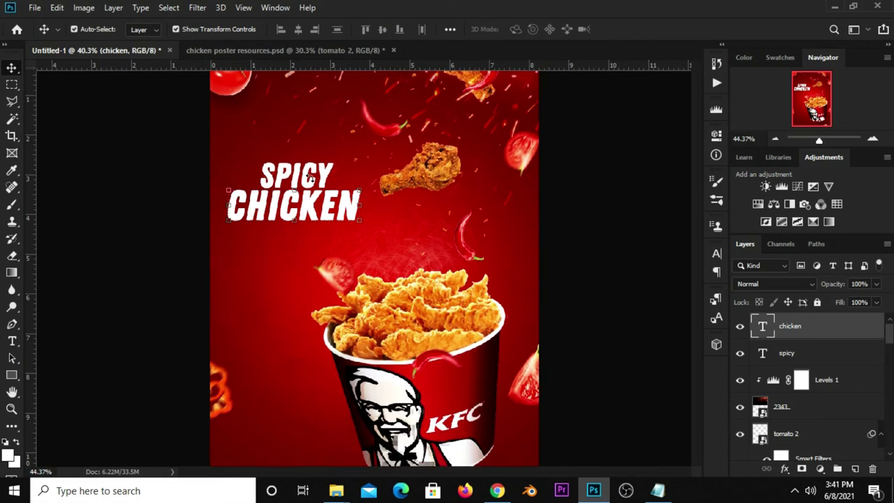
scroll(309, 178, up, 1)
shift+click(317, 182)
key(ctrl+t)
drag(292, 162, 294, 170)
key(Return)
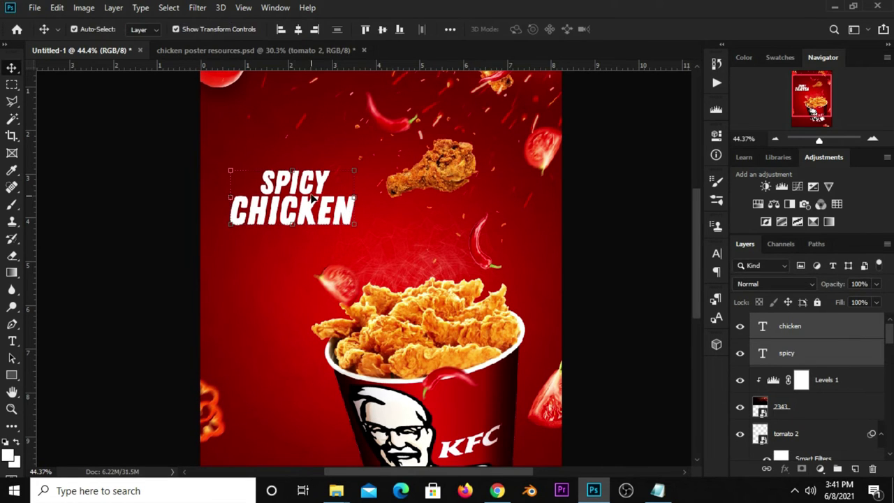
key(ctrl+t)
drag(314, 199, 308, 187)
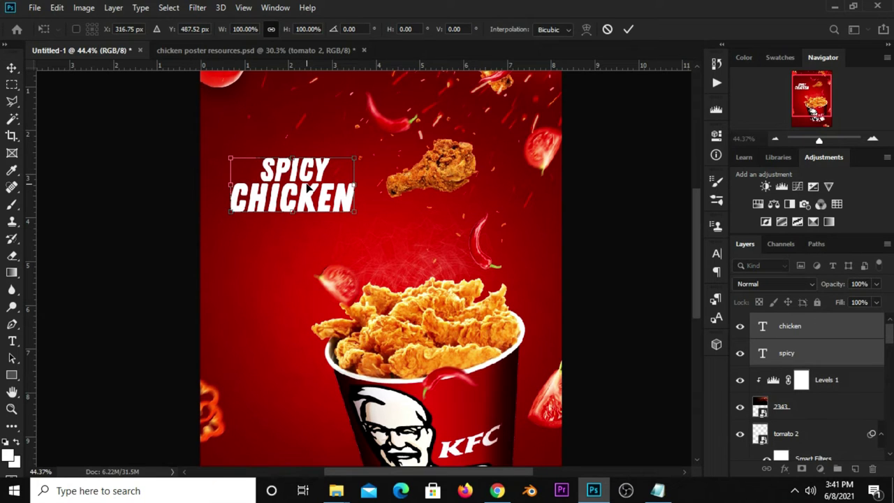
key(Return)
Nudge SPICY up a few pixels, then duplicate both text layers and hide the originals
click(155, 230)
click(292, 172)
drag(293, 174, 292, 171)
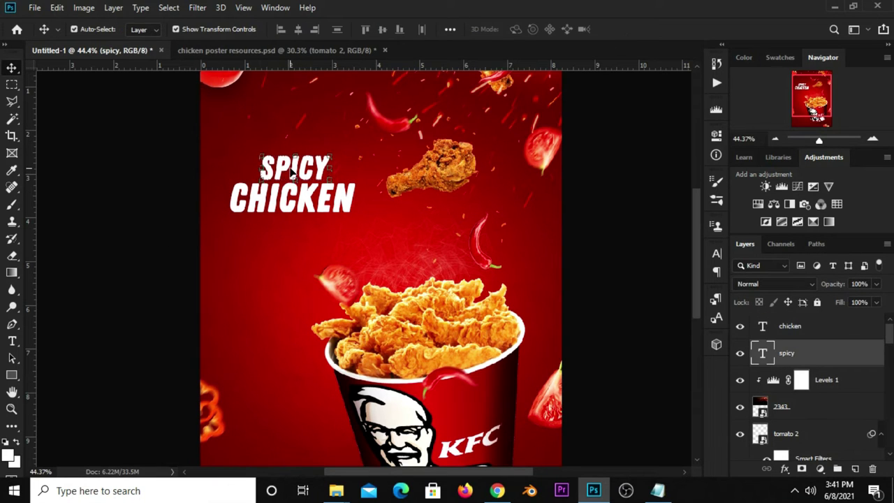
shift+click(806, 336)
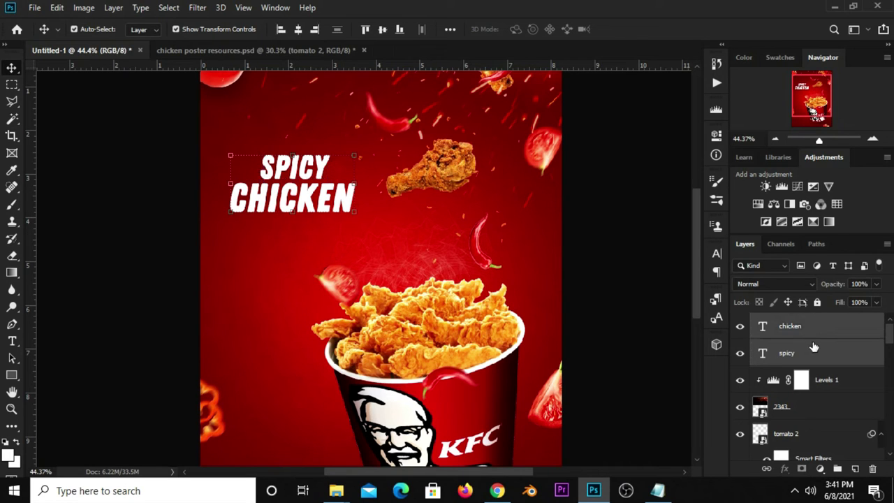
key(ctrl+j)
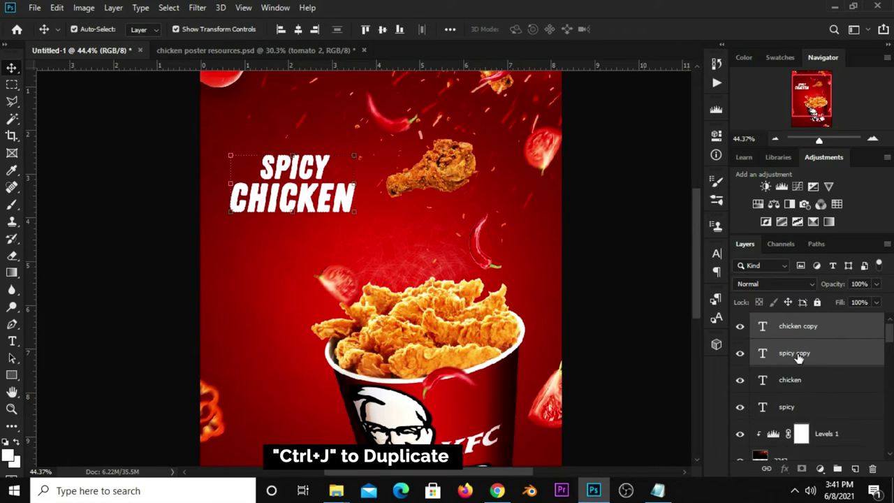
click(740, 381)
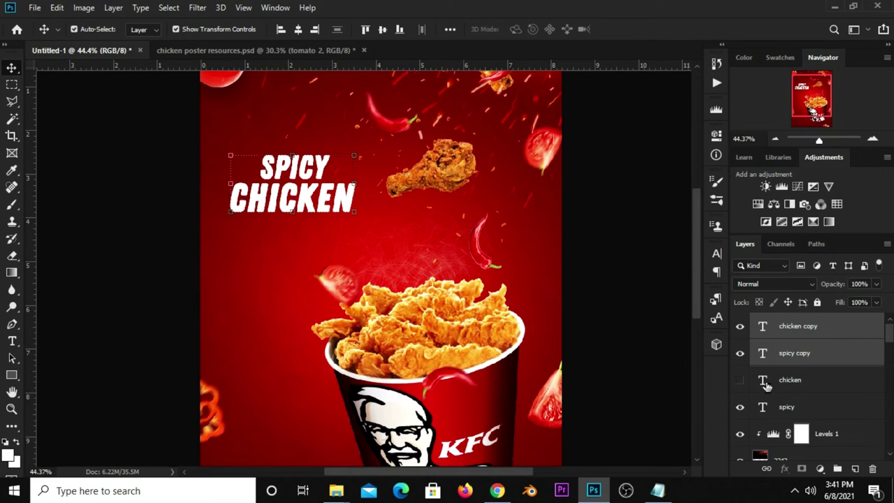
click(740, 408)
click(787, 334)
Convert chicken copy to a smart object and curve it with an Arc warp, reducing the bend
right_click(787, 334)
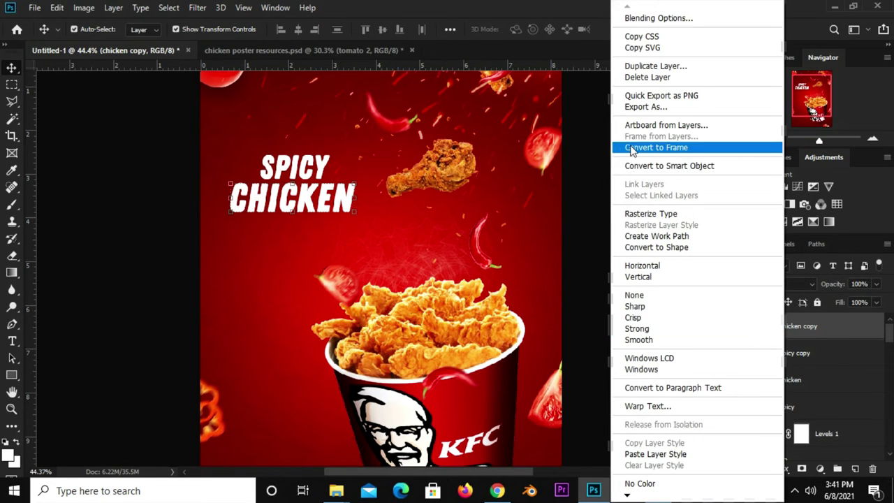
click(643, 165)
key(ctrl+t)
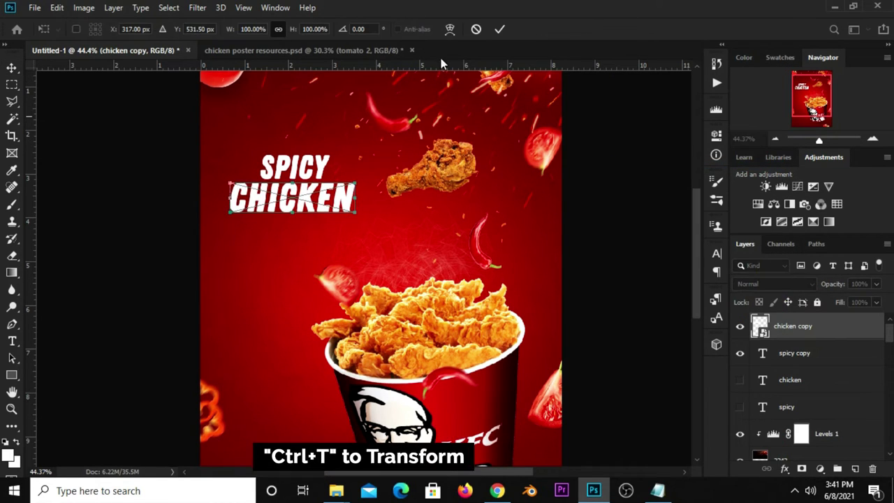
click(450, 31)
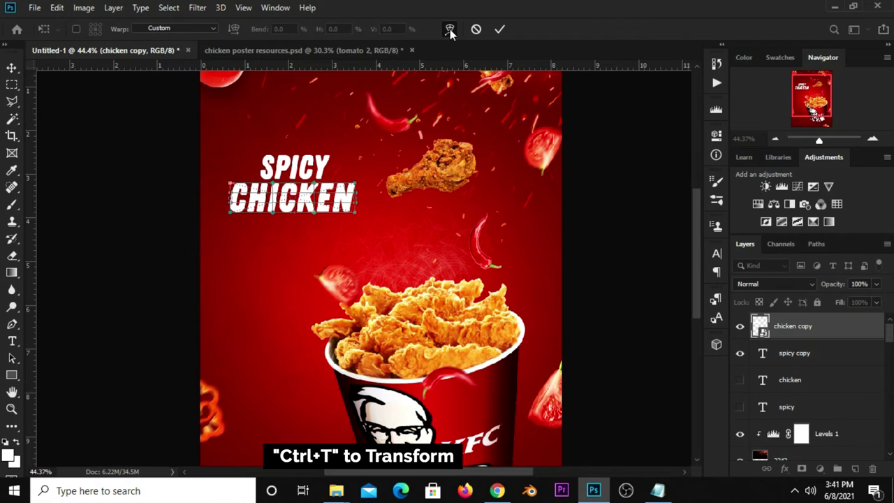
click(176, 25)
click(162, 82)
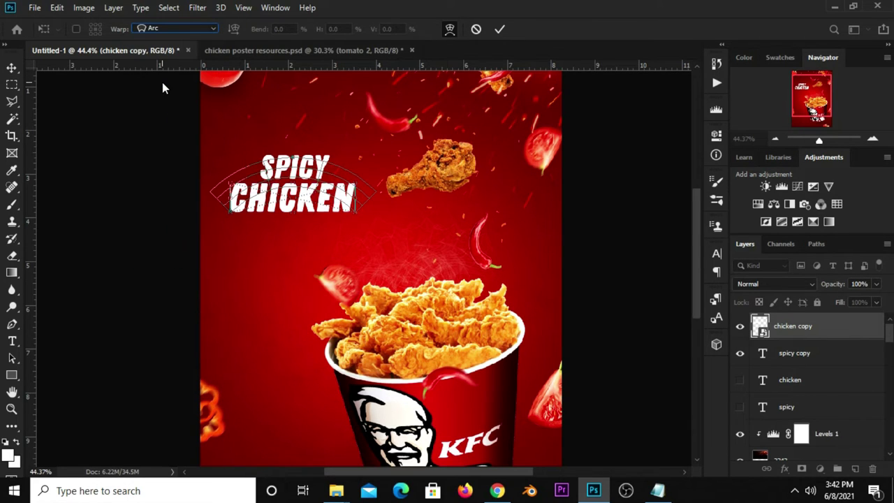
click(285, 28)
drag(269, 28, 273, 30)
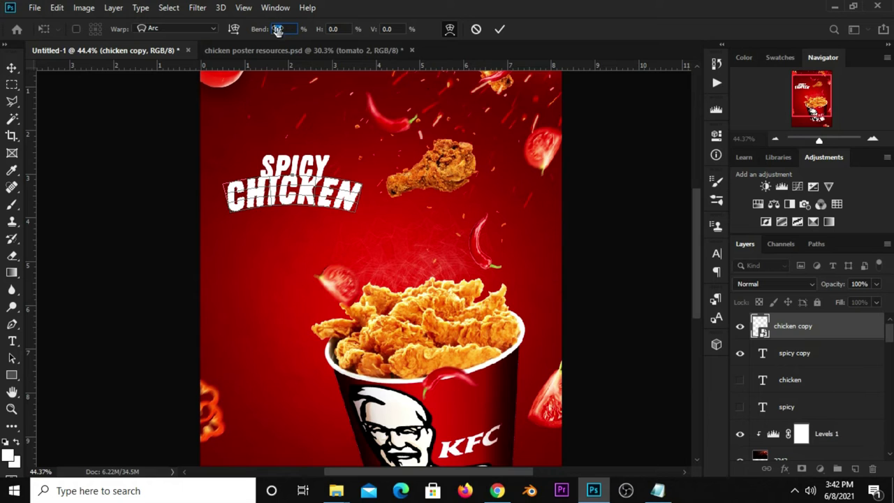
Commit the CHICKEN arc warp, nudge SPICY slightly upward, and hide the spicy copy layer
click(499, 29)
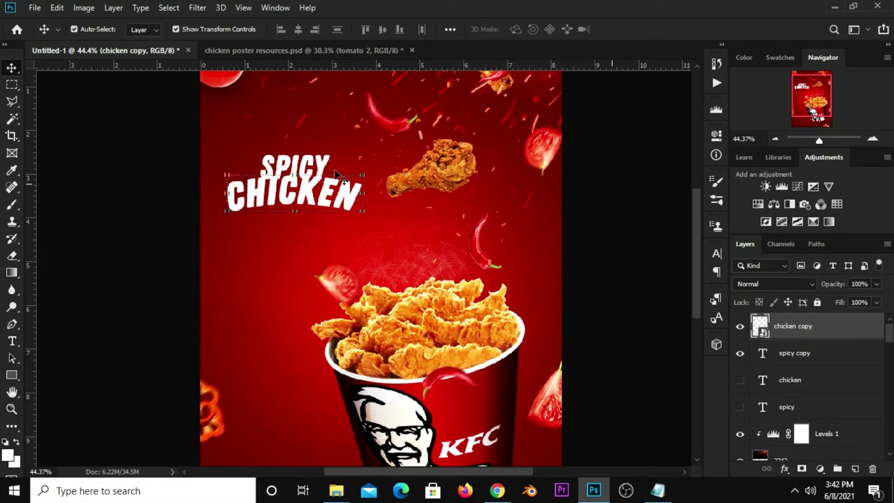
click(190, 193)
drag(292, 174, 292, 163)
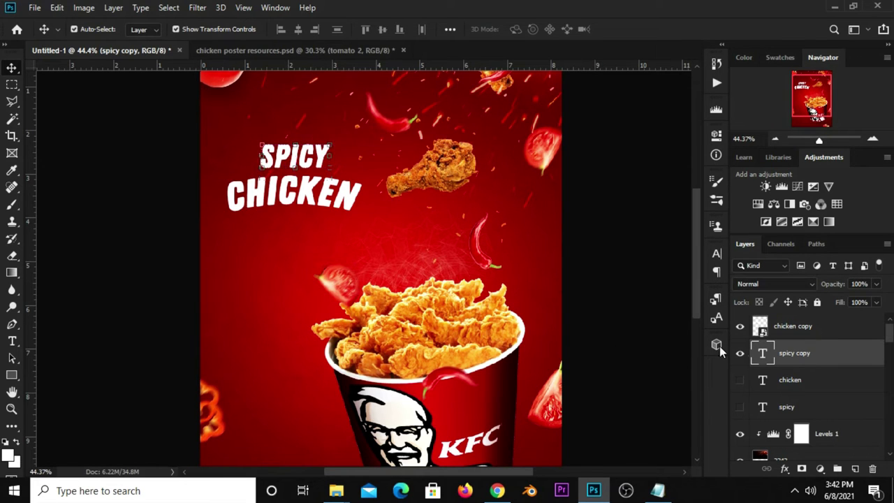
click(741, 354)
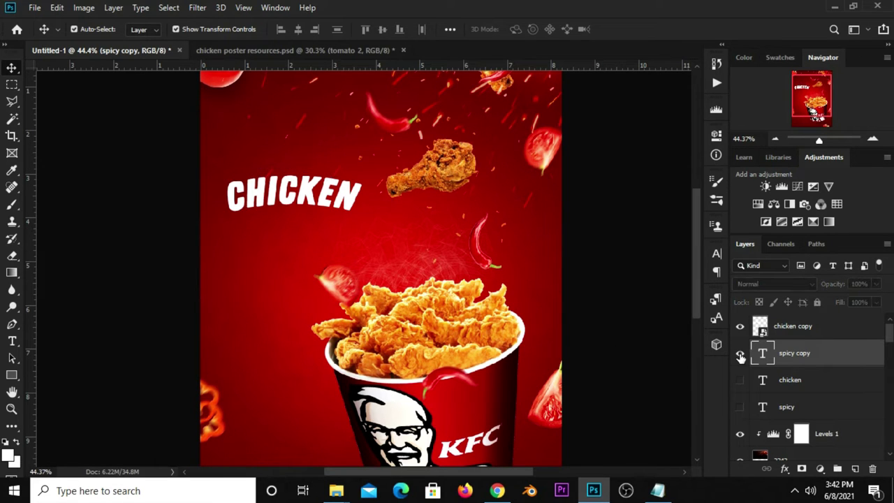
Show spicy copy again, convert it to a smart object, and apply an Arc warp
click(741, 356)
right_click(786, 352)
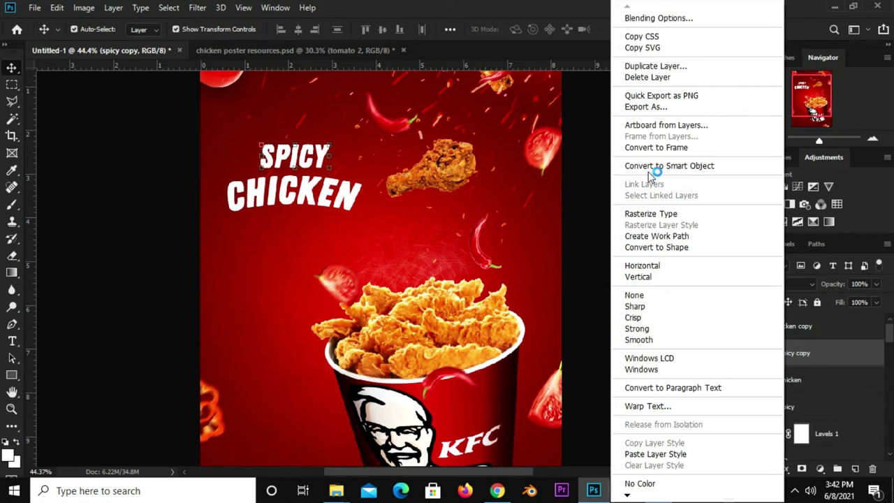
click(650, 171)
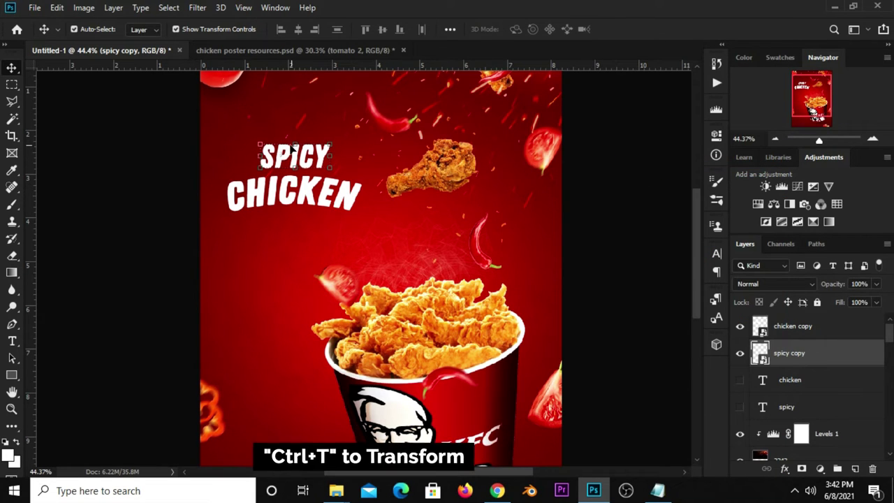
key(ctrl+t)
click(450, 29)
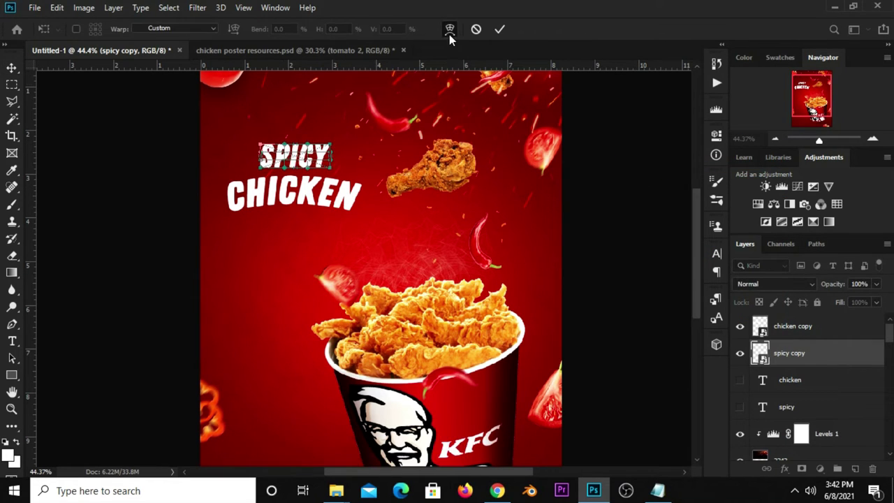
click(202, 28)
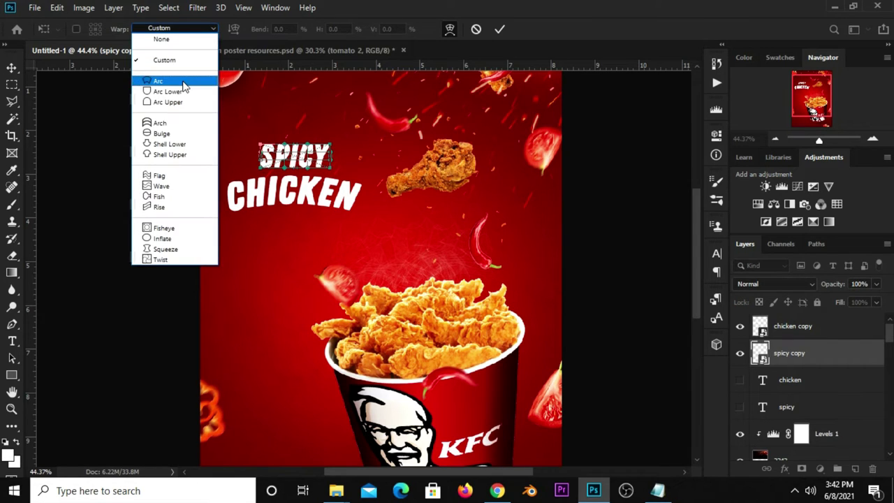
click(183, 81)
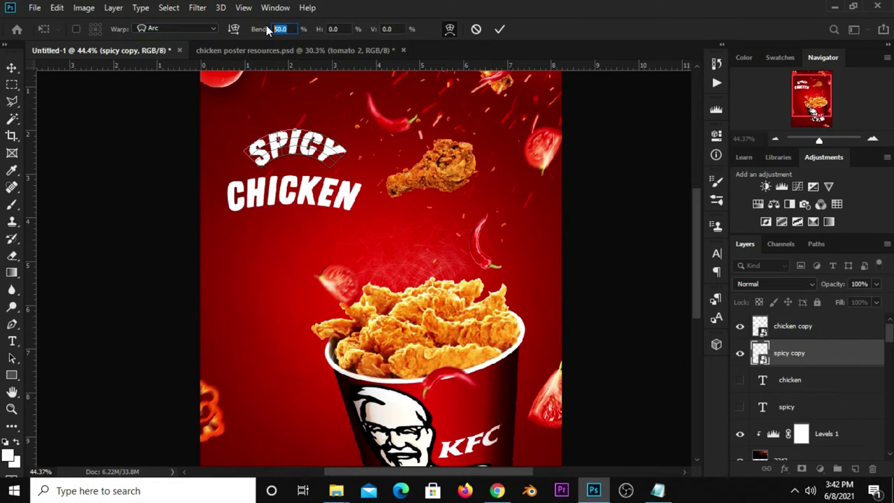
Reduce the SPICY arc bend to 14, commit it, and place SPICY just above CHICKEN
drag(264, 29, 241, 29)
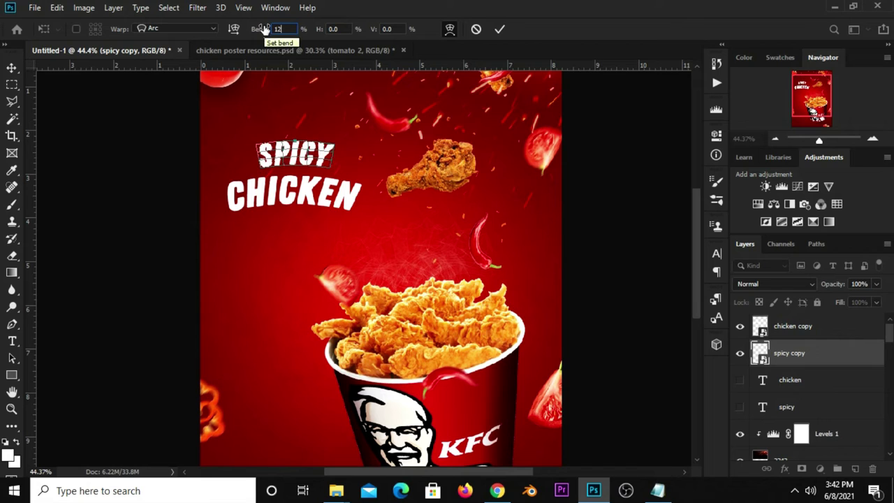
text(14)
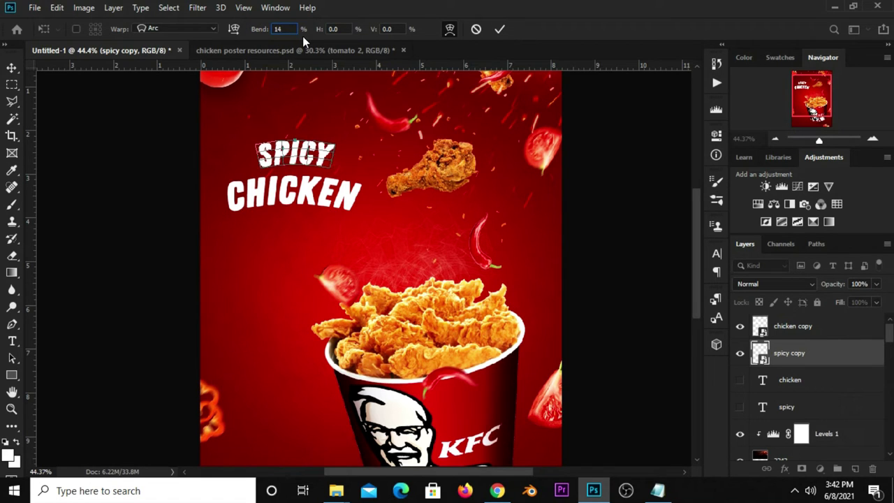
text(13)
click(500, 29)
drag(293, 157, 290, 163)
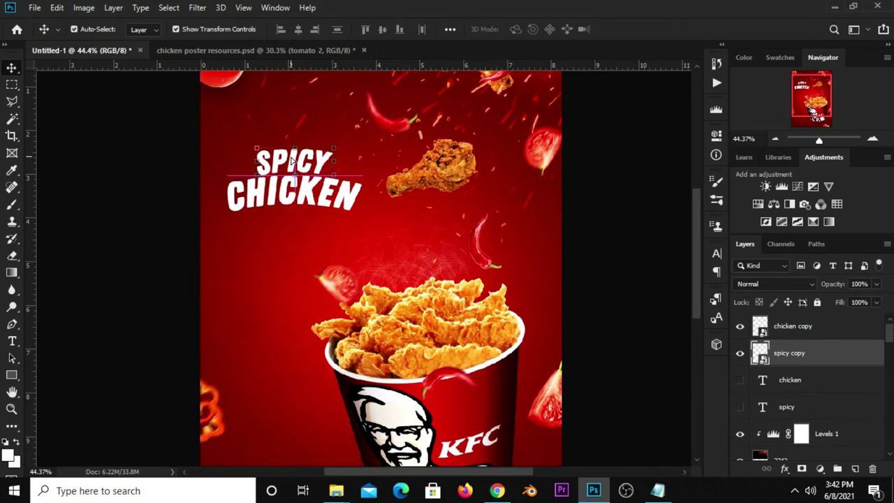
click(201, 222)
click(311, 167)
click(193, 203)
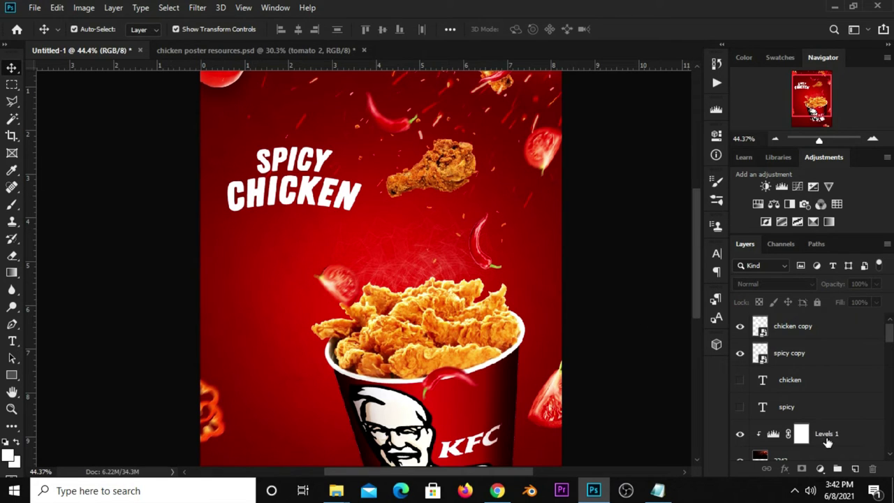
Add a new empty layer and set the Pen tool to Path mode, zoomed in
click(855, 469)
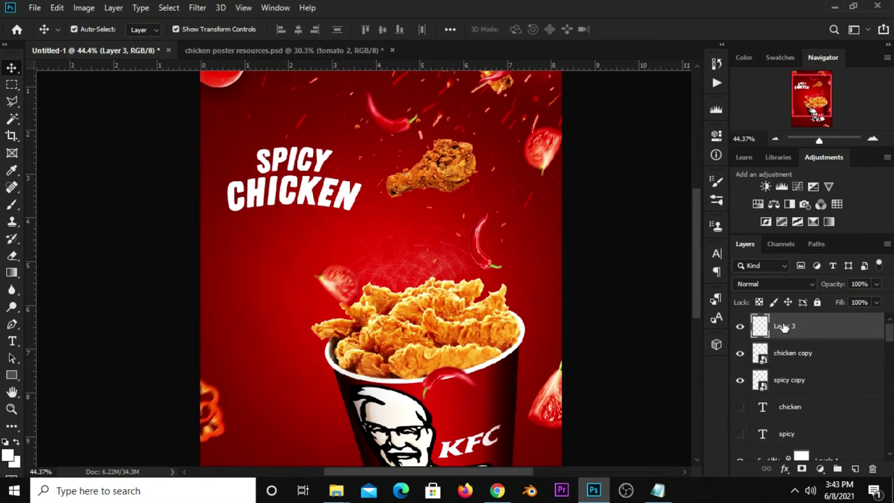
click(13, 325)
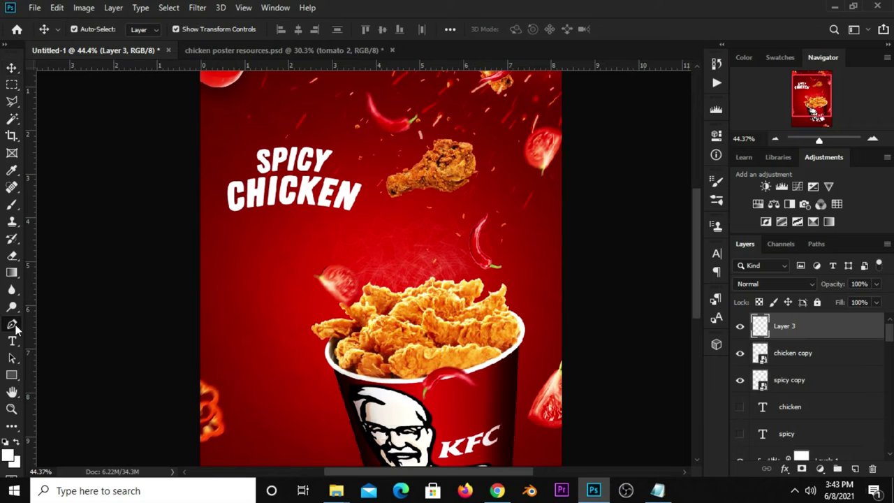
click(16, 327)
click(42, 326)
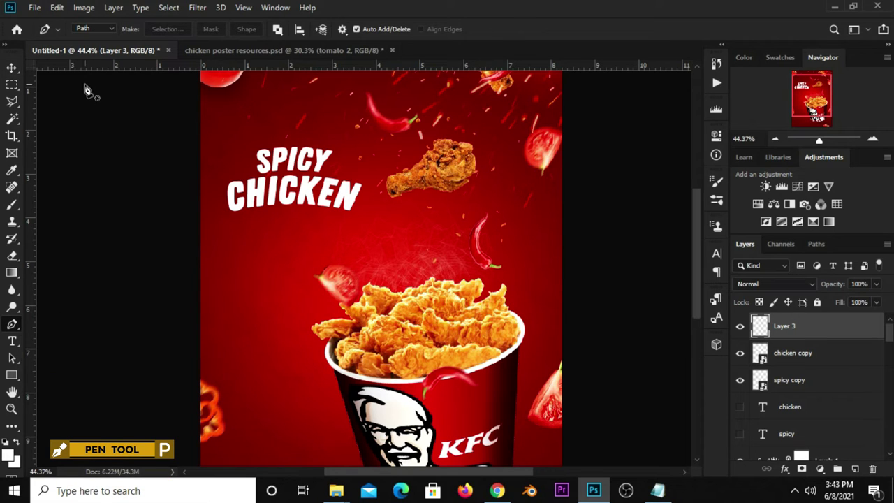
click(111, 29)
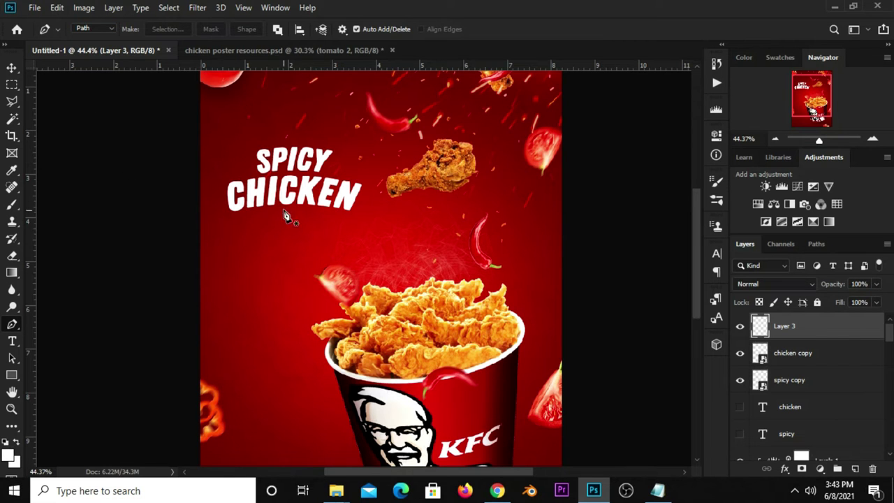
scroll(279, 213, up, 1)
scroll(258, 201, up, 2)
scroll(245, 216, up, 2)
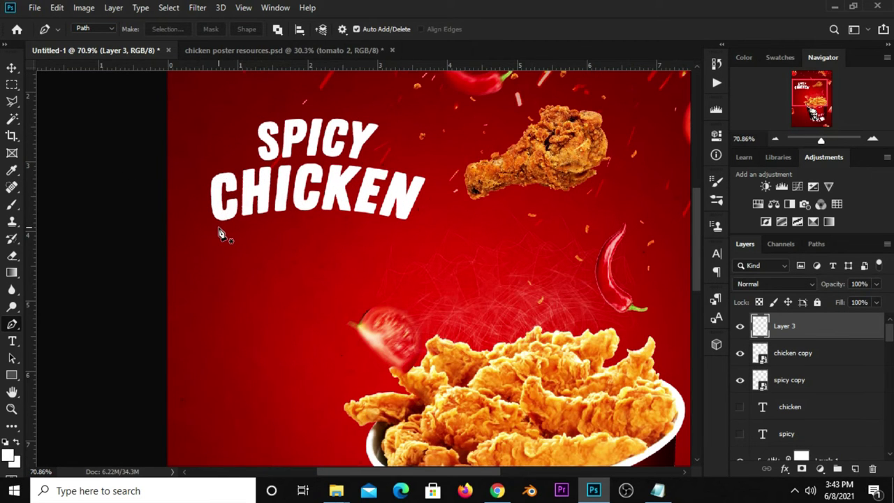
Draw a two-point path under CHICKEN and bend its middle upward into an arc
click(217, 226)
click(406, 227)
drag(309, 226, 315, 217)
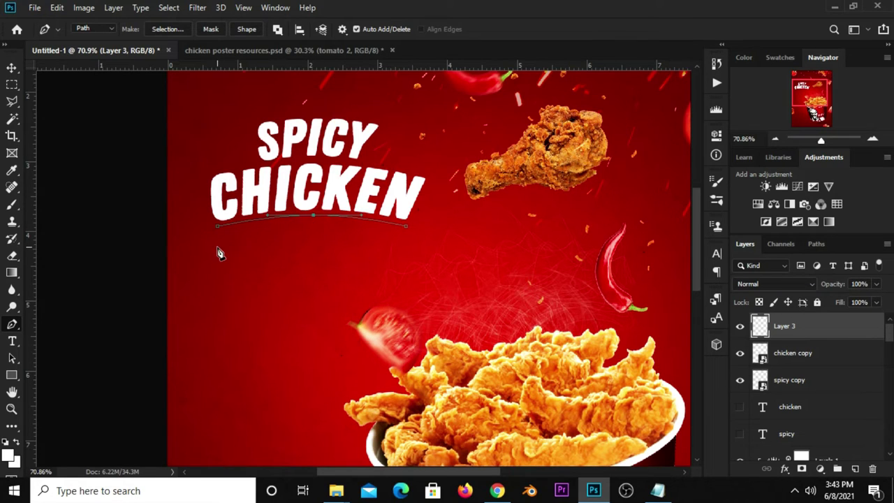
click(12, 204)
Set the Brush tool size to 5 px
click(56, 202)
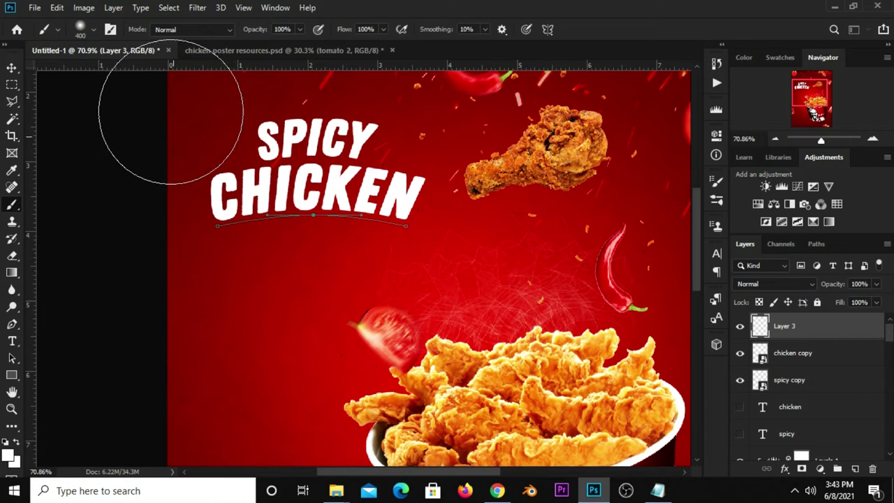
click(80, 29)
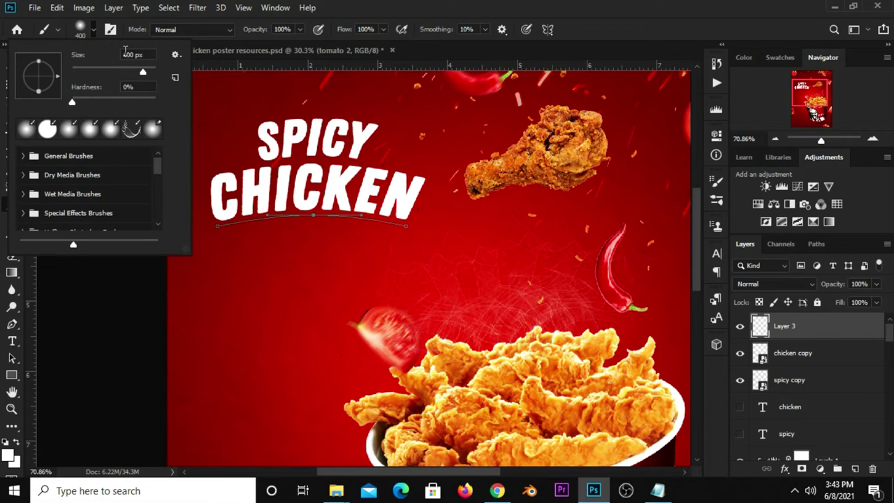
drag(145, 56, 119, 56)
key(Tab)
key(Return)
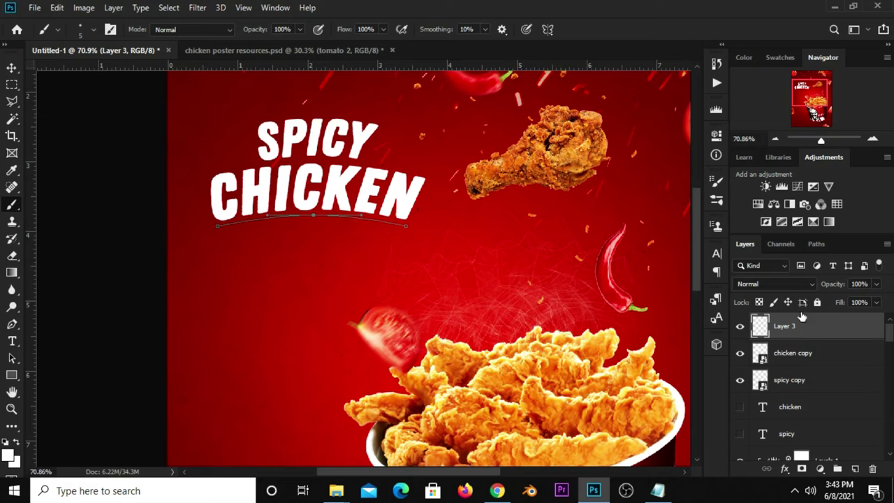
Stroke the Work Path with a white brush to draw the arched underline
click(812, 243)
right_click(773, 277)
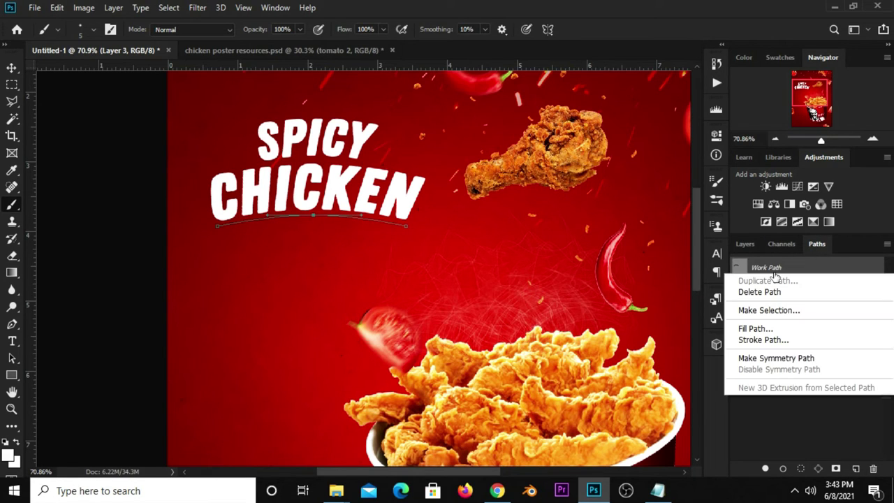
key(Escape)
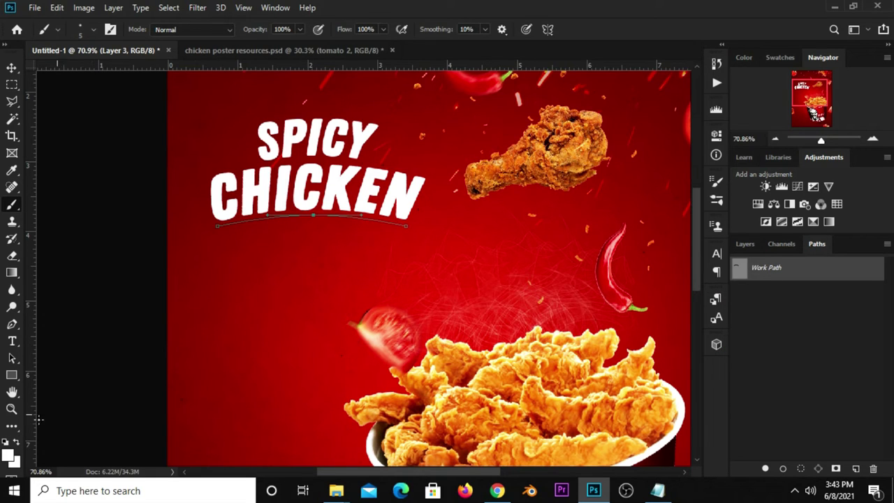
click(9, 456)
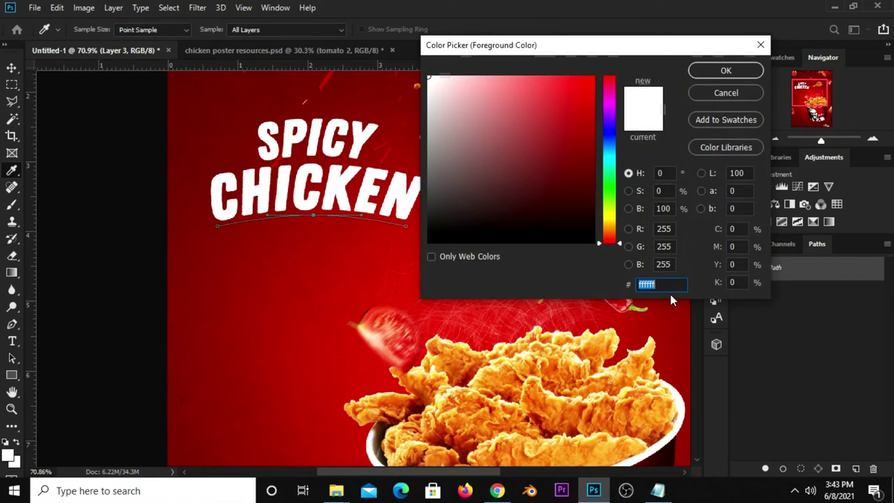
click(724, 71)
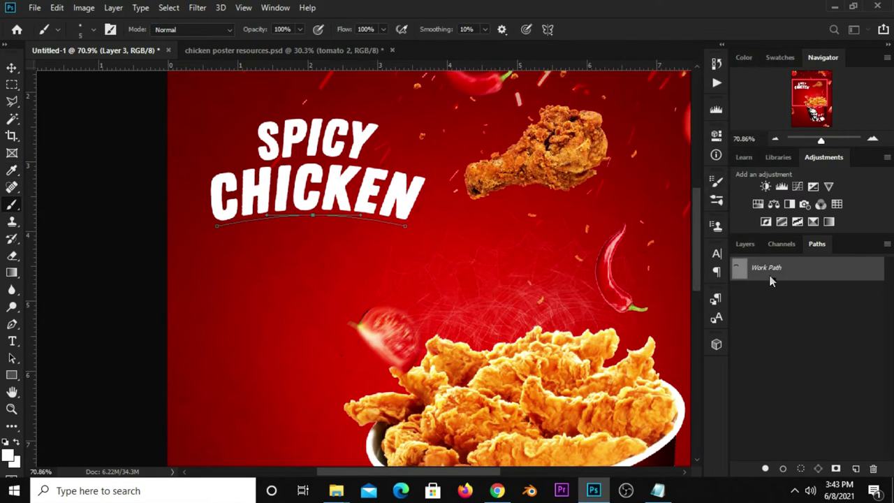
right_click(783, 279)
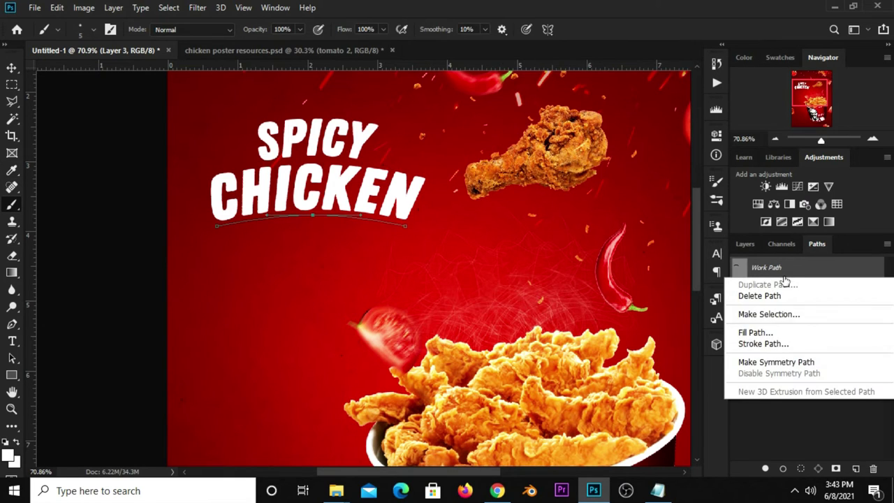
click(779, 345)
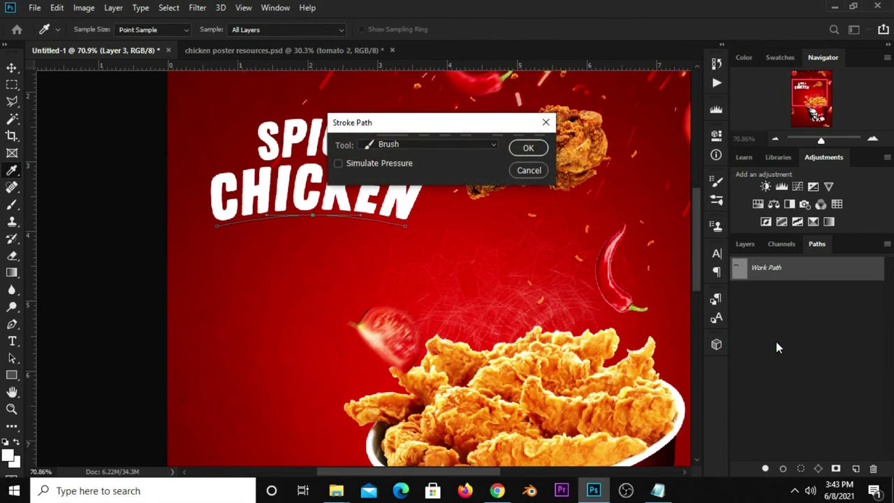
click(419, 145)
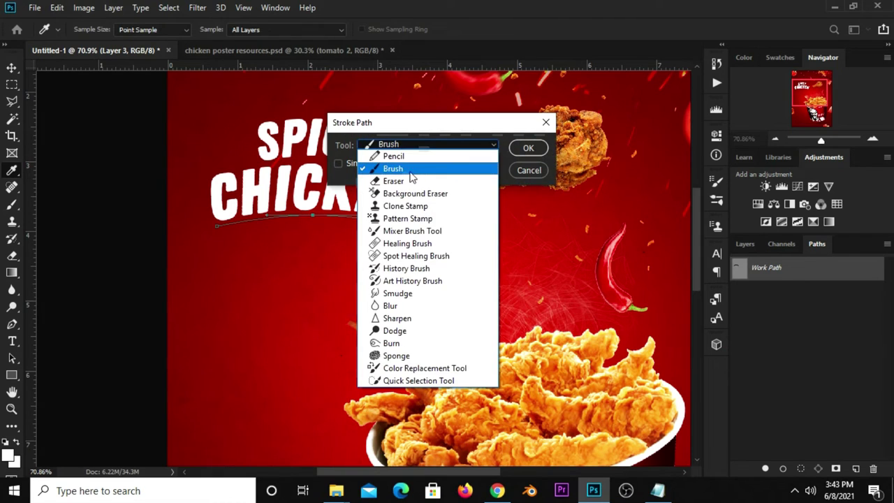
click(415, 168)
click(528, 148)
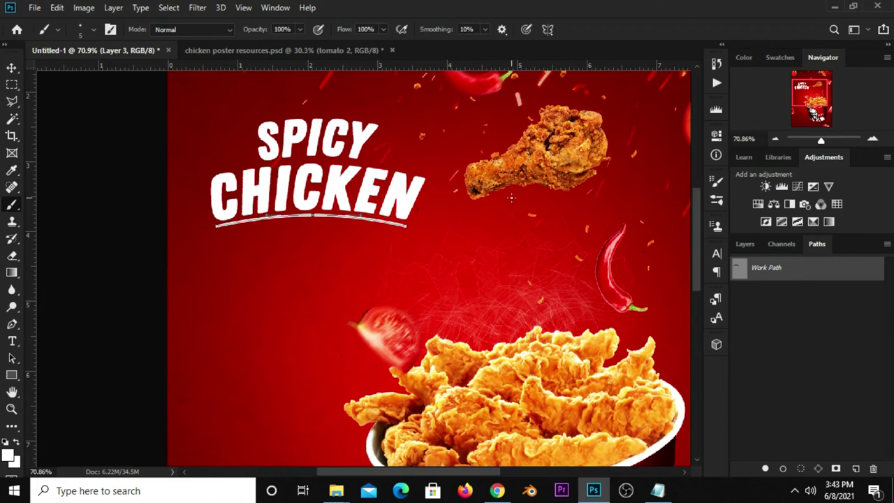
Delete the leftover Work Path and fit the whole poster in view
right_click(772, 282)
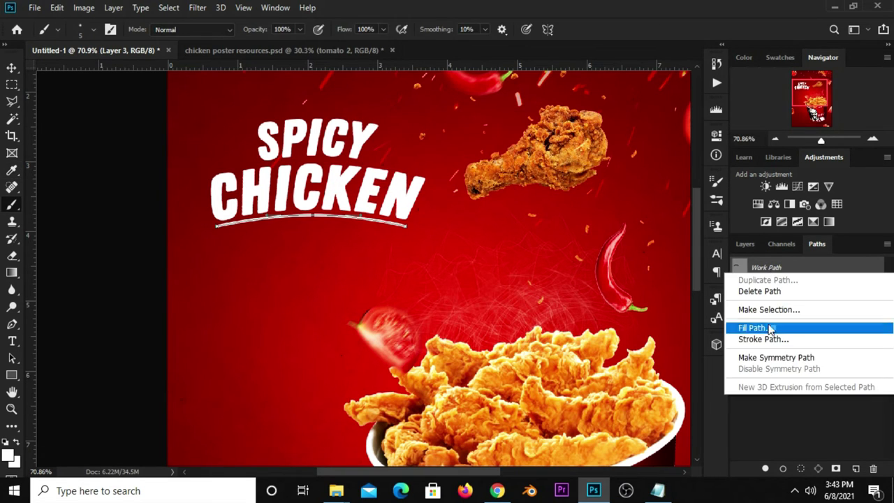
click(761, 294)
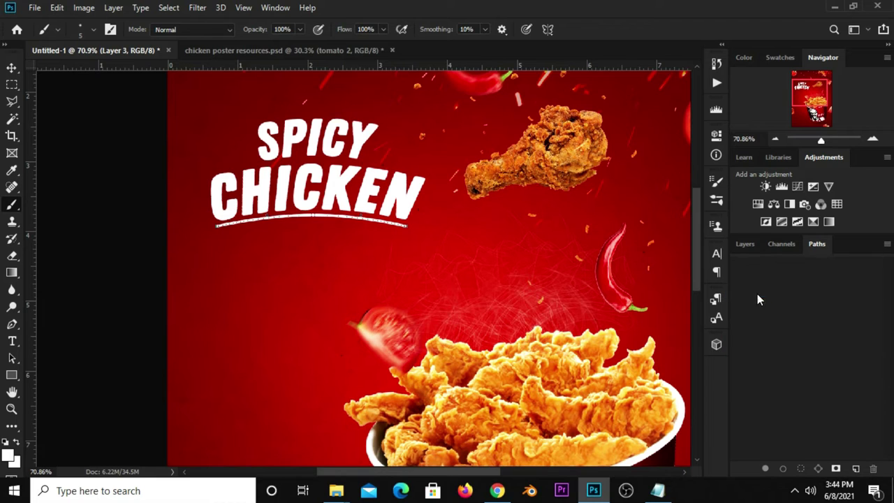
click(744, 246)
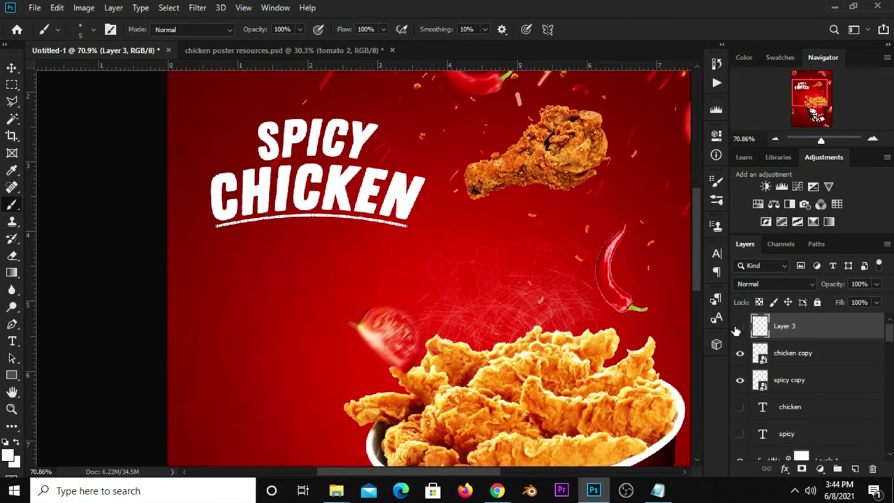
click(17, 69)
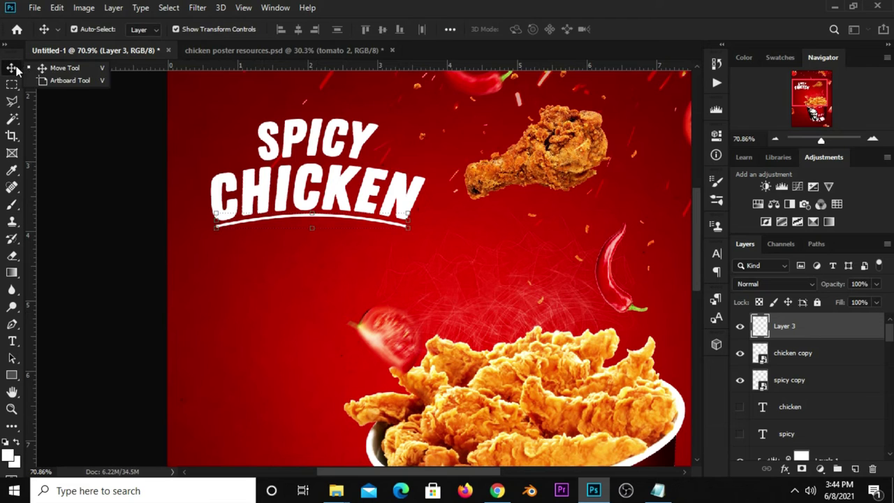
key(ctrl+0)
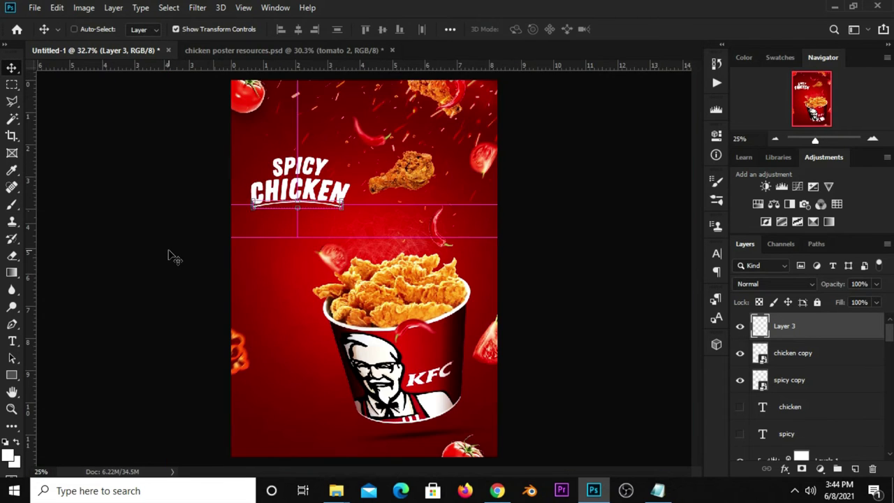
key(ctrl+minus)
Group Layer 3, chicken copy and spicy copy into Group 1
click(570, 275)
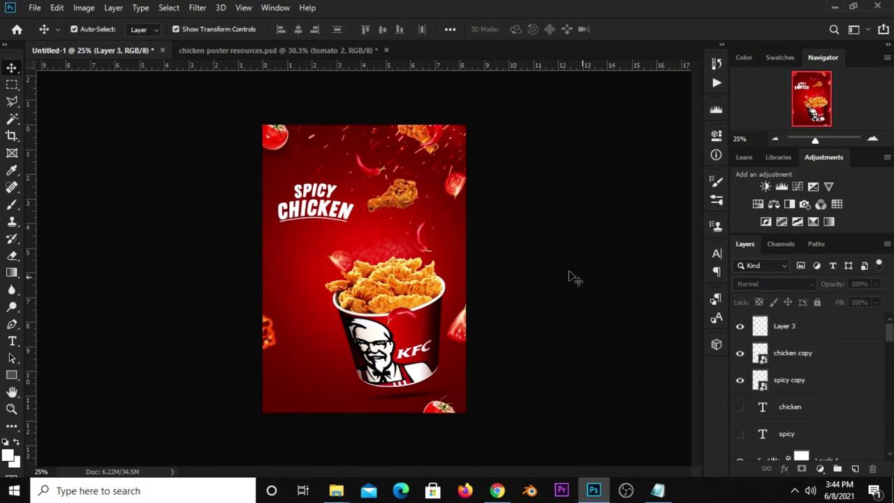
click(780, 331)
click(529, 313)
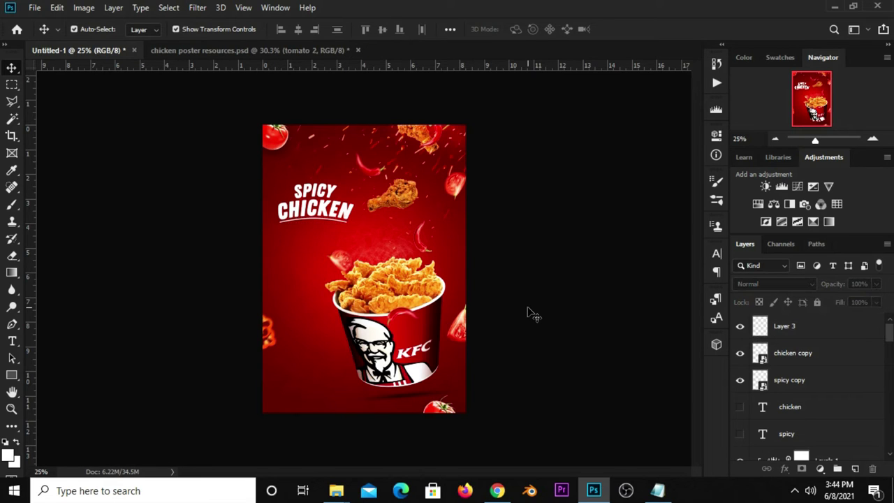
click(787, 332)
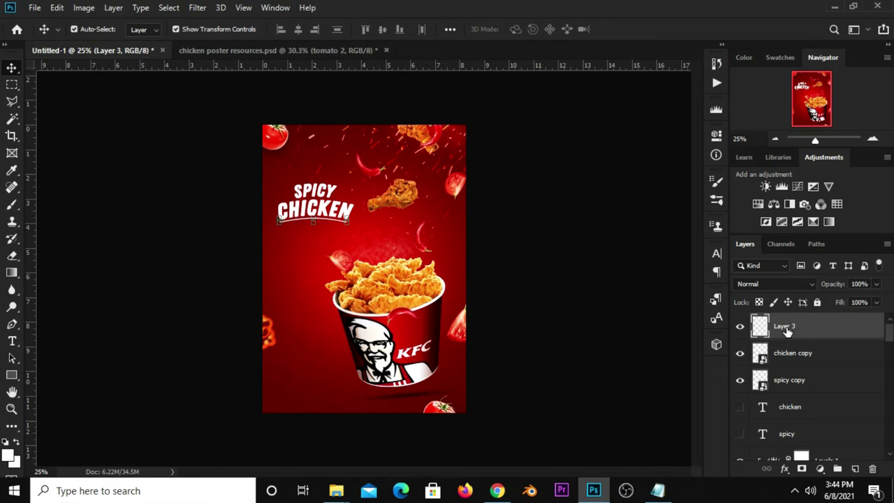
shift+click(788, 380)
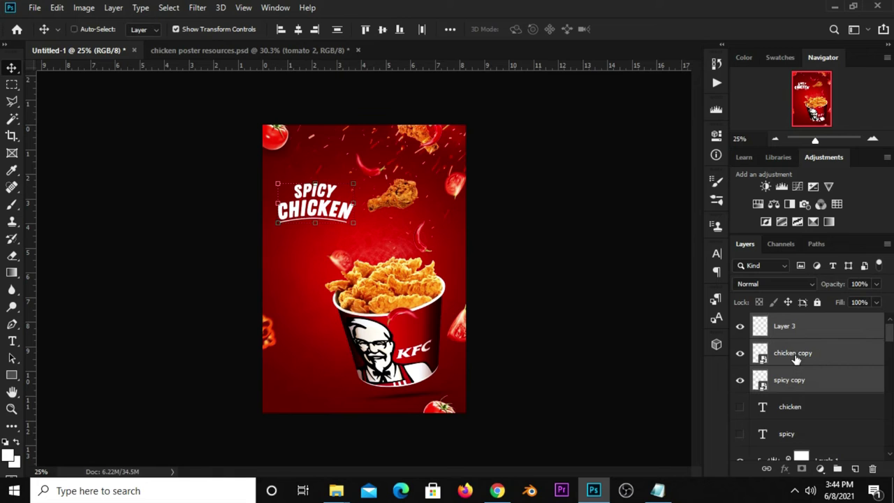
key(ctrl+g)
click(739, 321)
click(740, 320)
Enlarge Group 1 to about 110% with a roughly 8° tilt
key(ctrl+t)
mouse_move(349, 192)
mouse_down()
mouse_move(359, 182)
mouse_move(397, 211)
mouse_up()
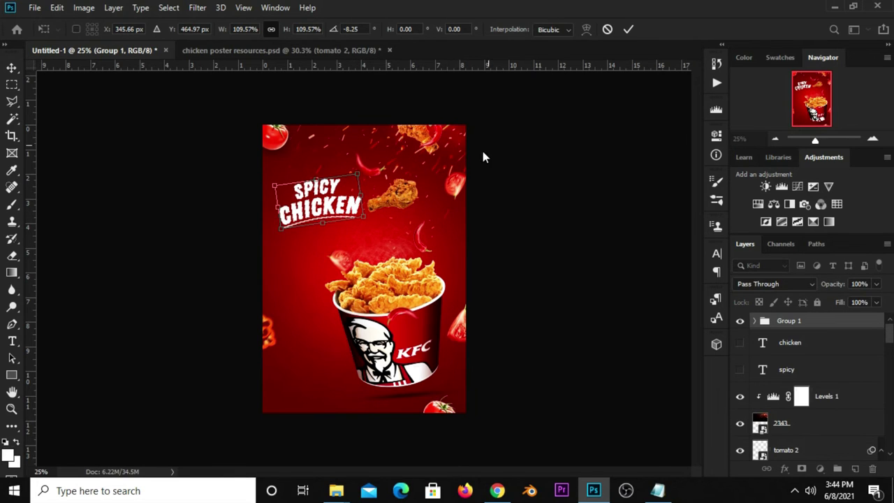
click(628, 29)
click(593, 266)
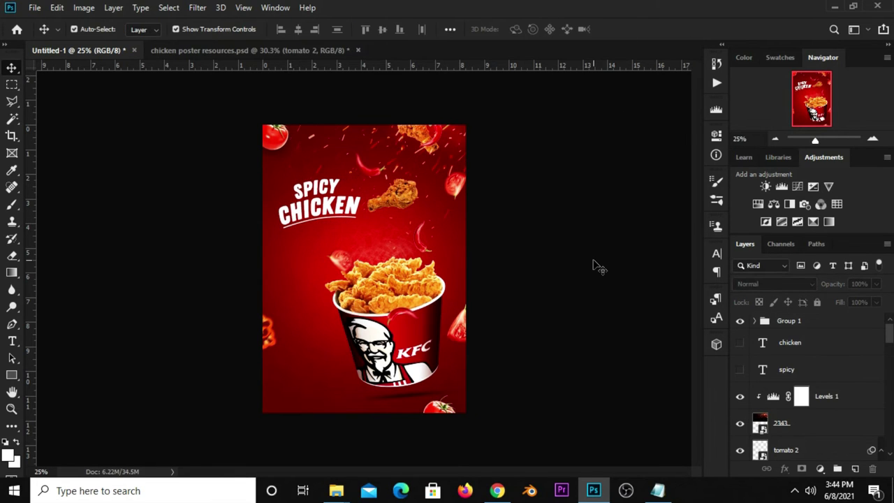
Copy the white circle tag layer from the resources file onto the Untitled-1 poster
click(231, 50)
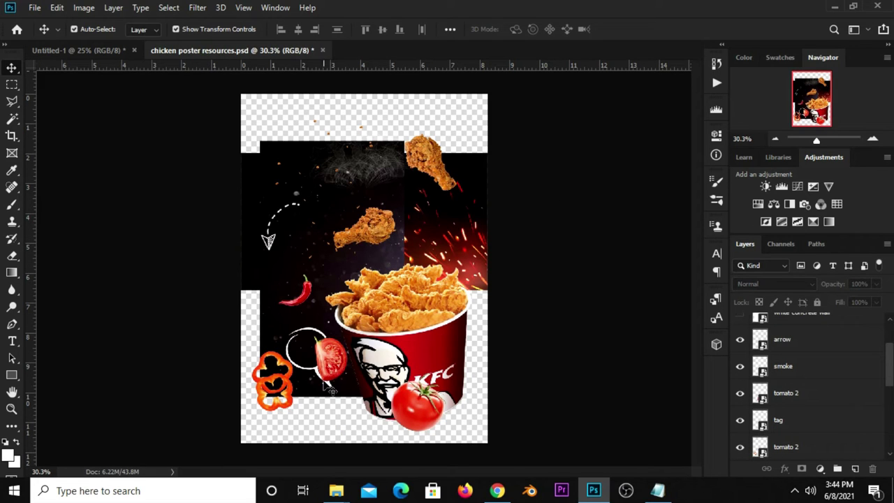
drag(332, 370, 372, 332)
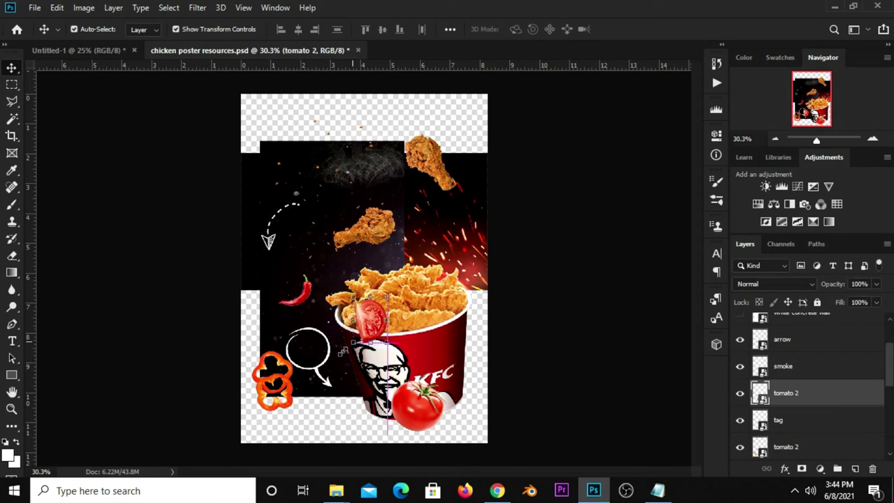
click(333, 392)
click(105, 50)
drag(308, 288, 308, 294)
Position the tag left of the chicken bucket and commit the transform
key(ctrl+t)
drag(366, 271, 299, 287)
click(499, 29)
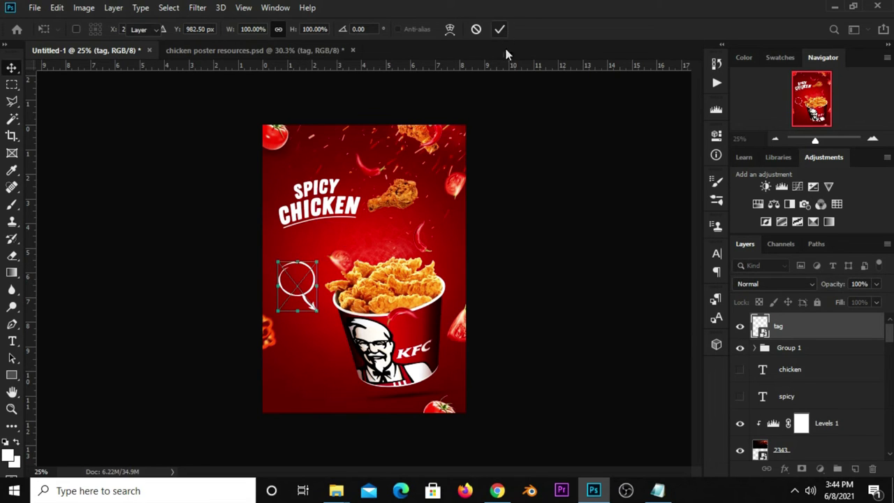
click(541, 349)
click(657, 490)
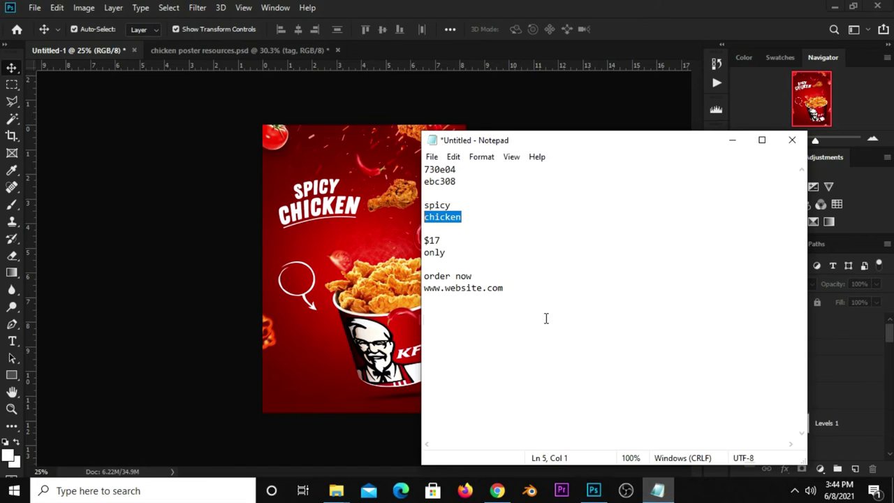
Copy '$17' from Notepad and paste it as a new text layer left of the bucket
double_click(433, 240)
right_click(433, 240)
click(460, 283)
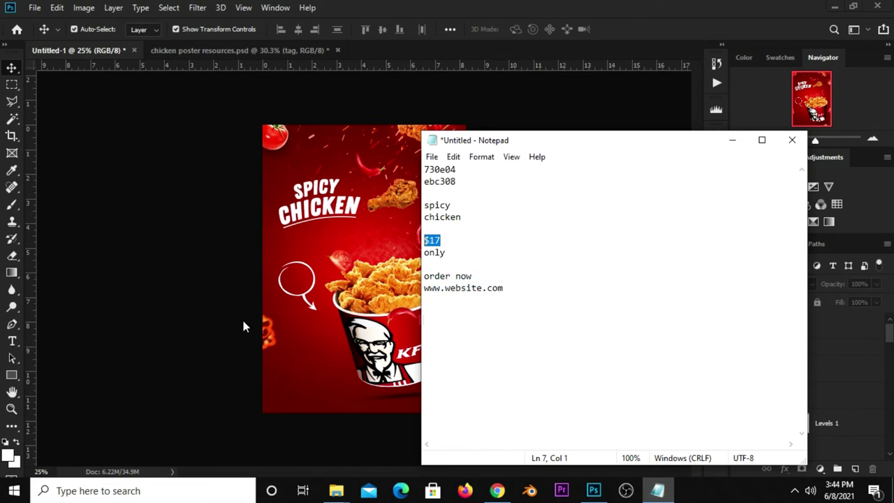
click(243, 326)
click(11, 341)
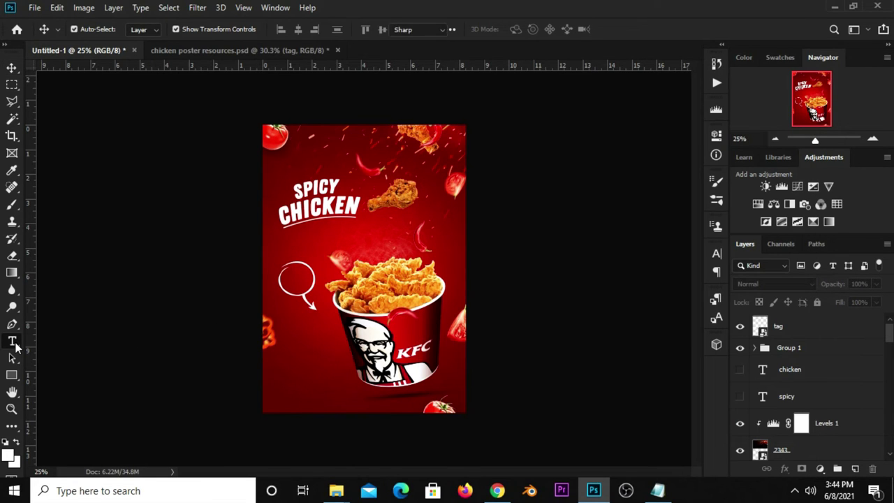
click(303, 336)
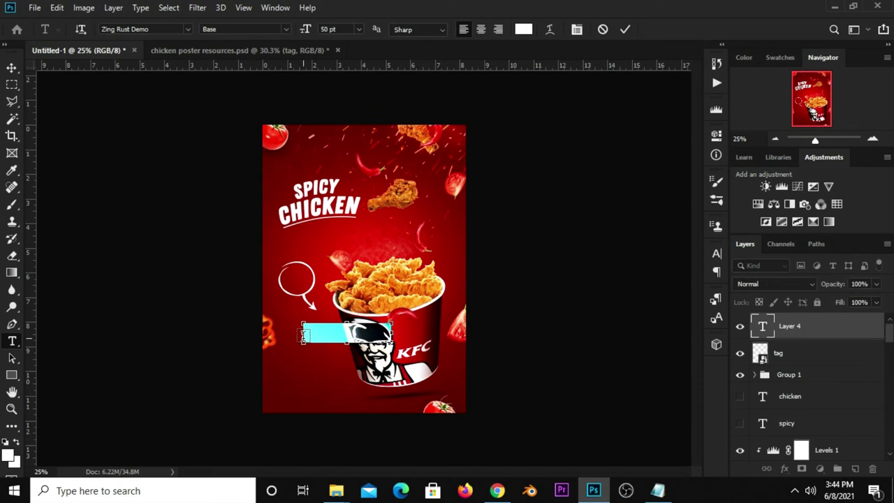
key(ctrl+v)
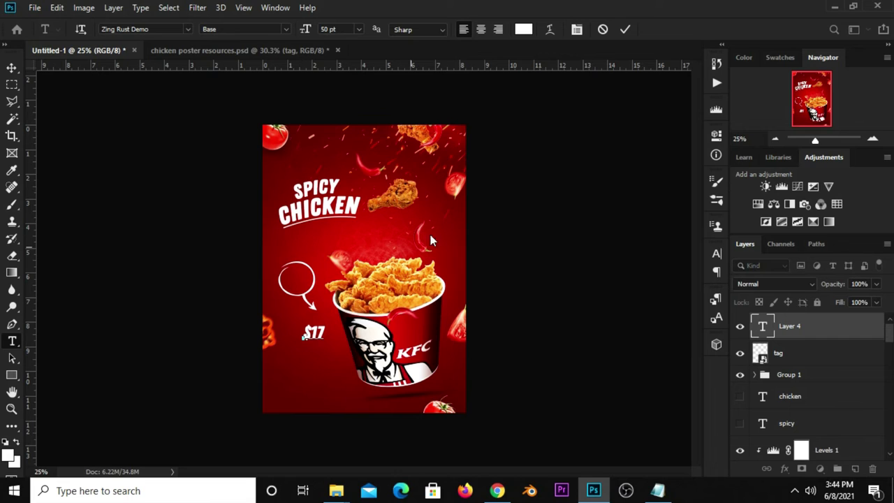
click(626, 30)
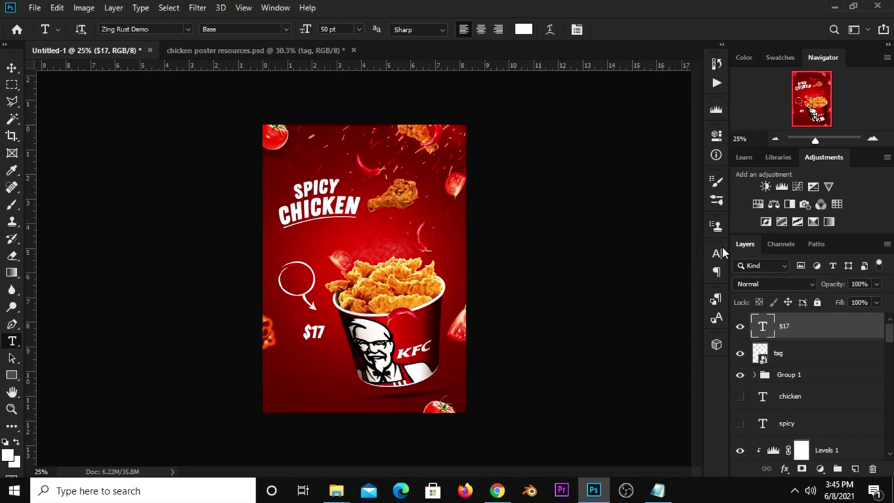
Set the $17 text font to Angello in the Character panel
click(718, 253)
click(617, 272)
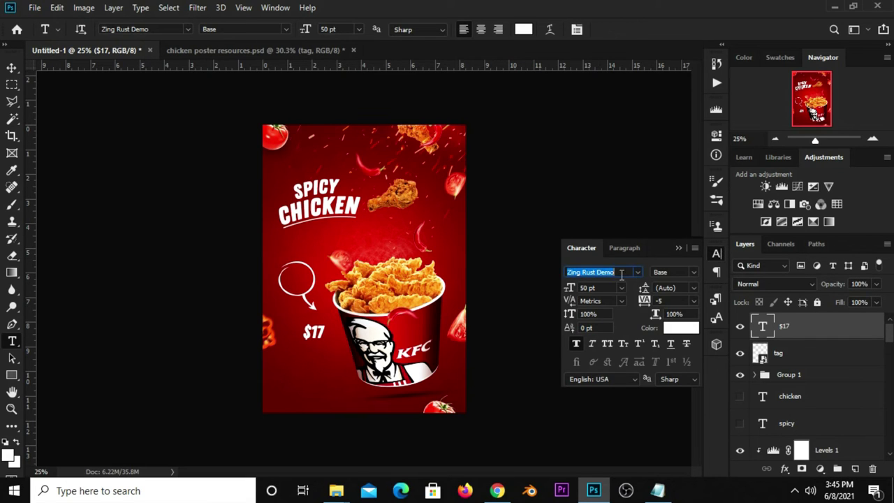
text(a)
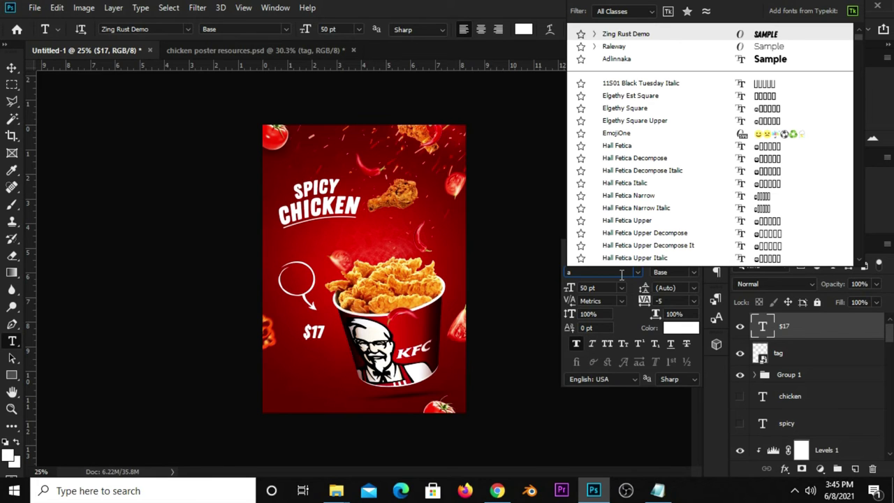
text(ng)
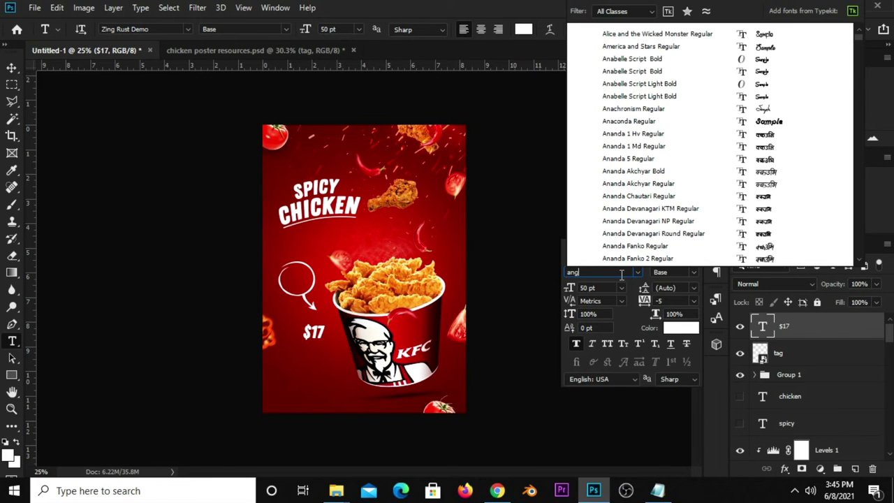
text(Angello)
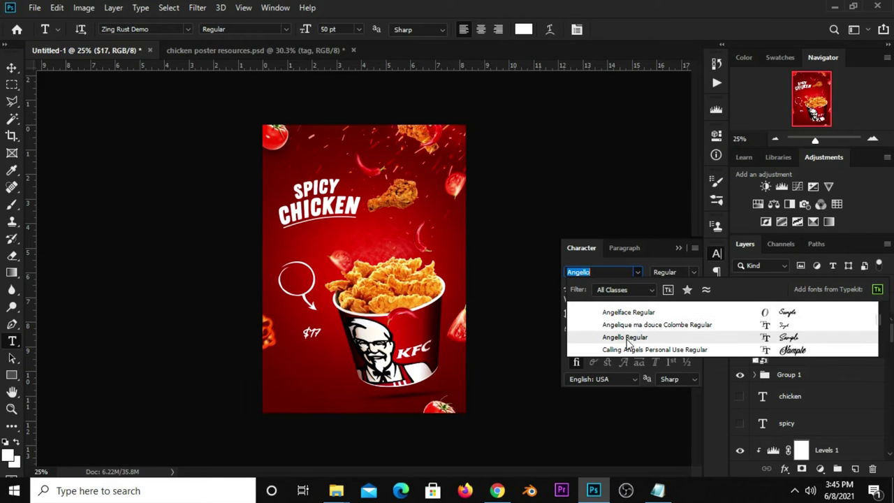
click(629, 337)
key(Return)
Colour the $17 text yellow using hex ebc308 copied from Notepad
click(669, 328)
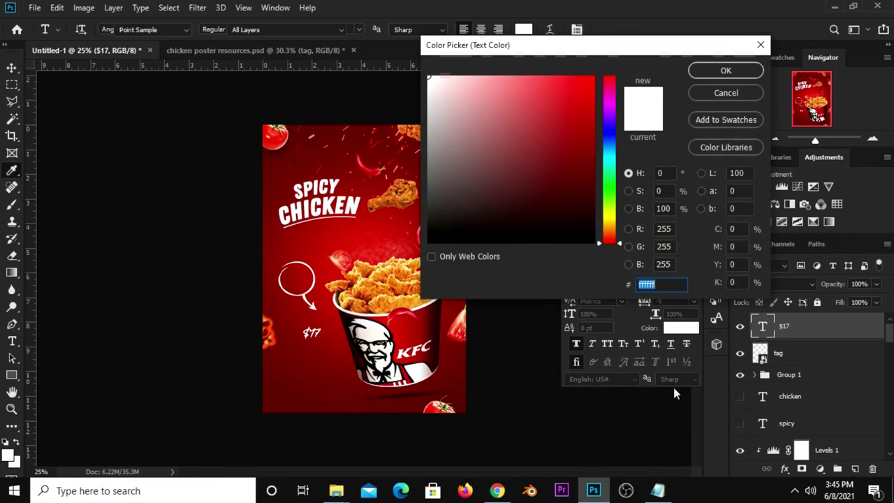
click(657, 490)
click(461, 181)
double_click(461, 181)
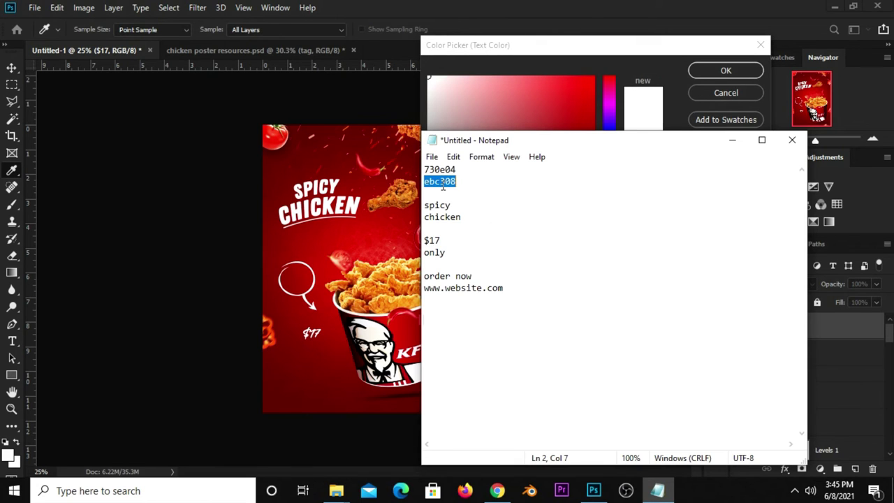
right_click(442, 185)
click(479, 230)
click(577, 42)
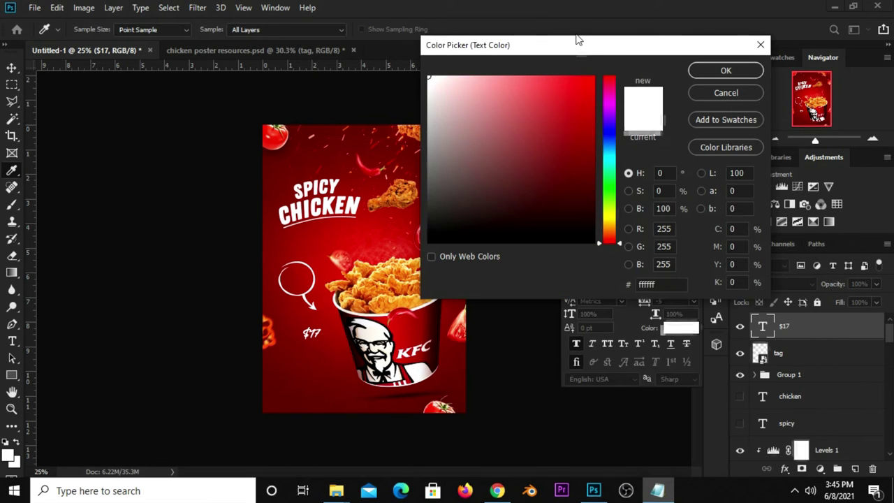
right_click(646, 284)
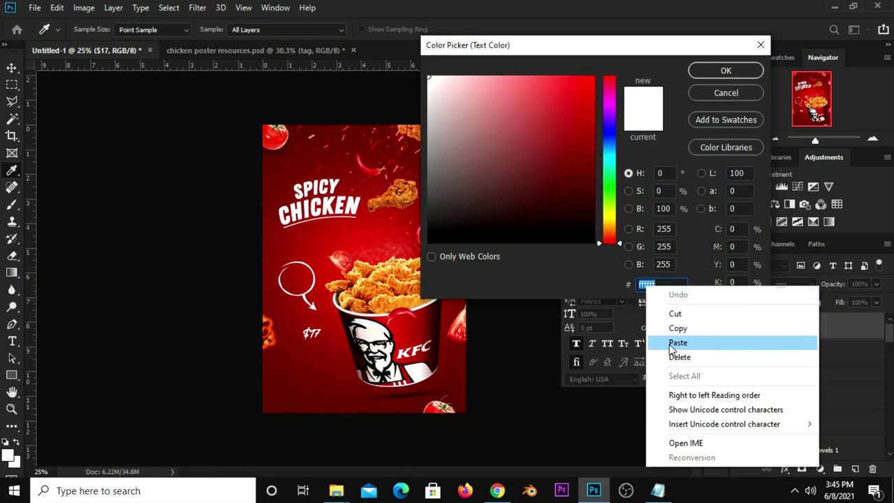
click(669, 343)
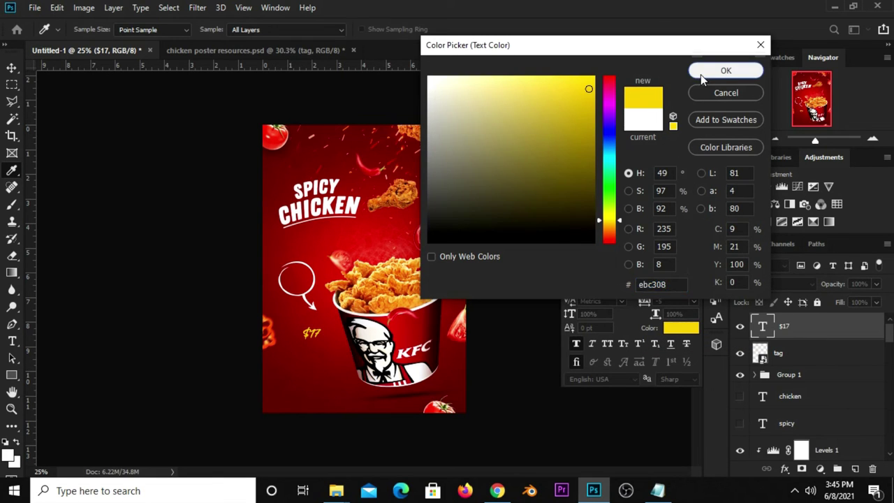
click(701, 75)
click(11, 67)
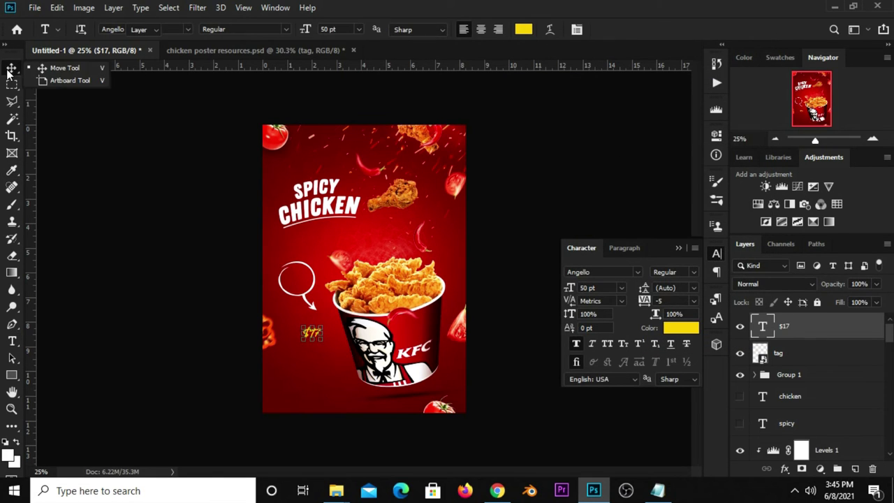
Resize and move the $17 text so it fits inside the white circle
key(ctrl+t)
mouse_move(319, 323)
mouse_down()
mouse_move(327, 313)
mouse_move(297, 280)
mouse_up()
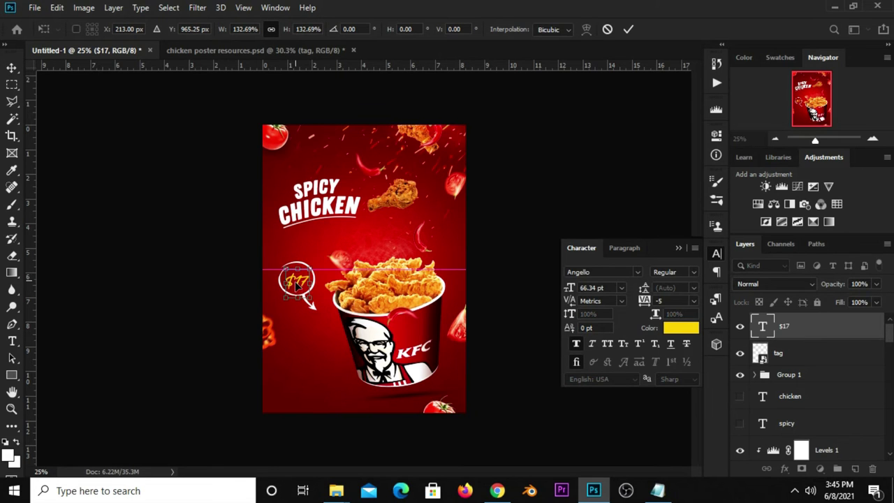
scroll(341, 271, up, 2)
scroll(264, 276, up, 1)
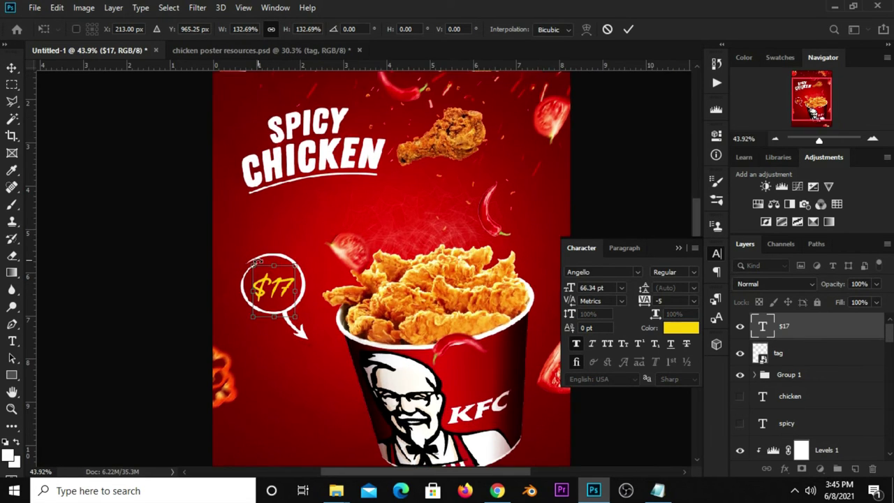
scroll(264, 275, up, 1)
scroll(264, 276, up, 1)
scroll(264, 276, up, 2)
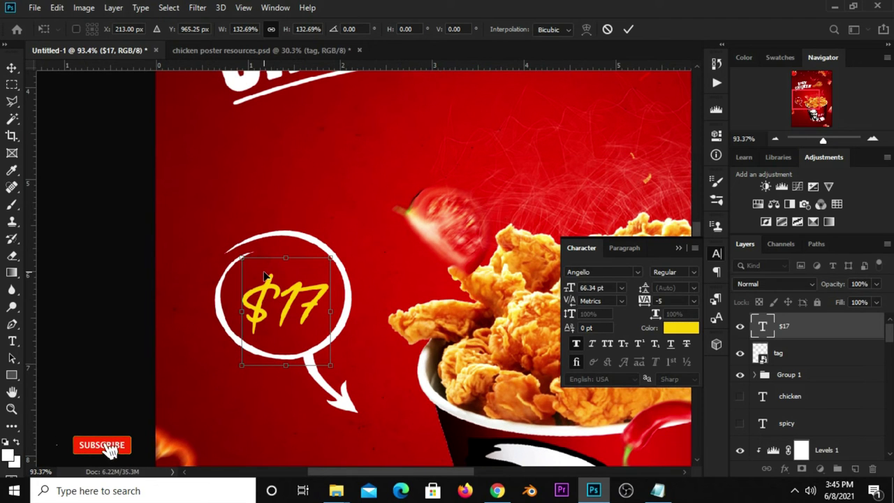
key(Return)
drag(290, 312, 288, 290)
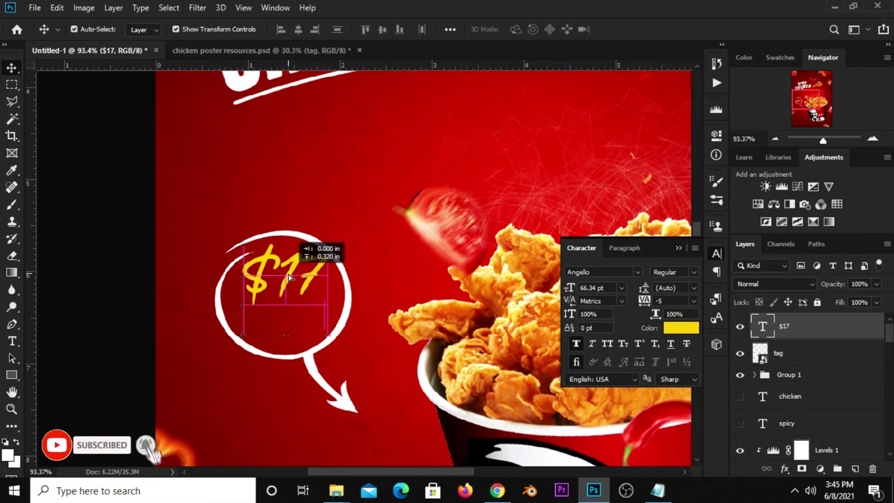
key(ctrl+t)
drag(283, 232, 282, 325)
key(Return)
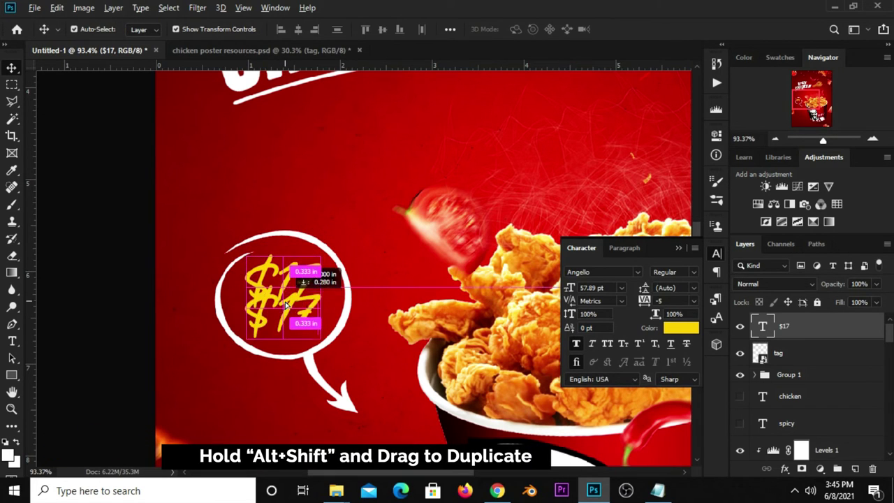
Duplicate $17 below the original and retype the copy as 'only'
key(t)
click(283, 325)
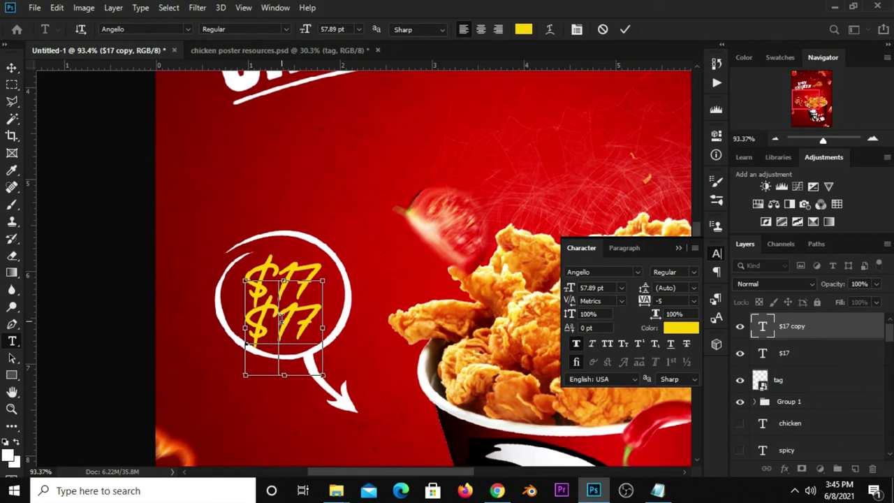
key(ctrl+a)
text(only)
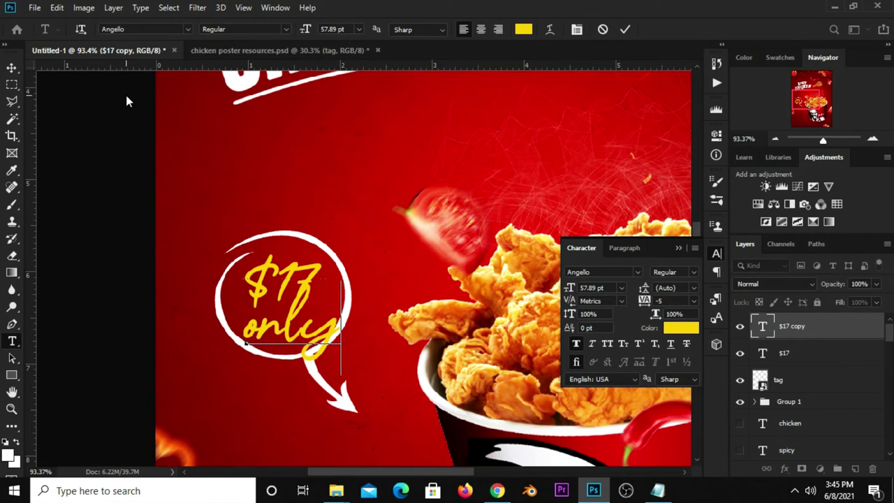
click(626, 30)
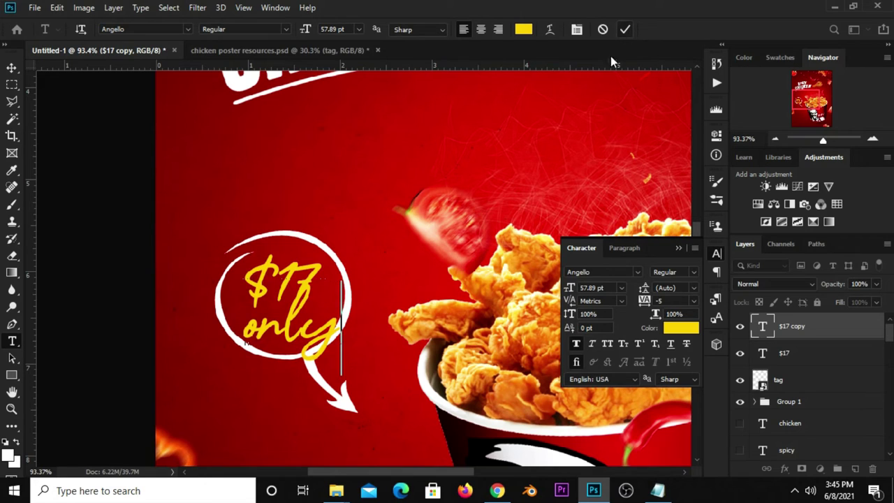
Shrink 'only' and place it under $17, then fit the poster in view
click(21, 71)
click(44, 71)
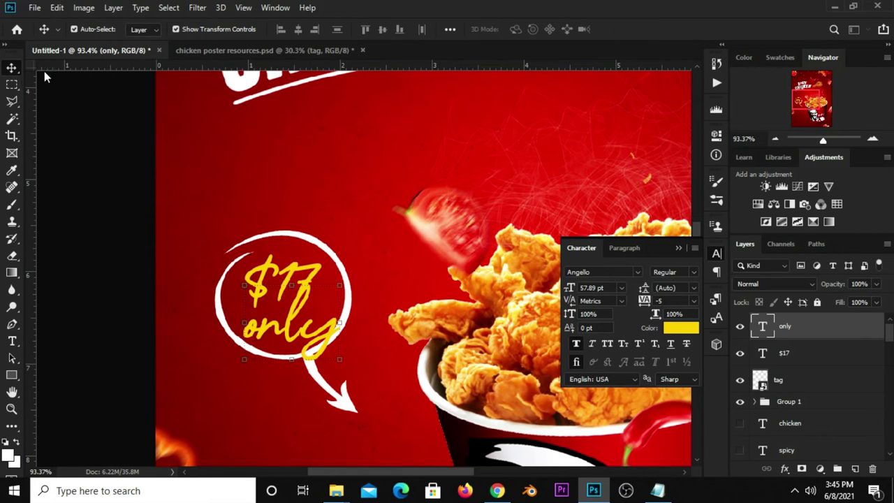
drag(286, 283, 293, 329)
key(Return)
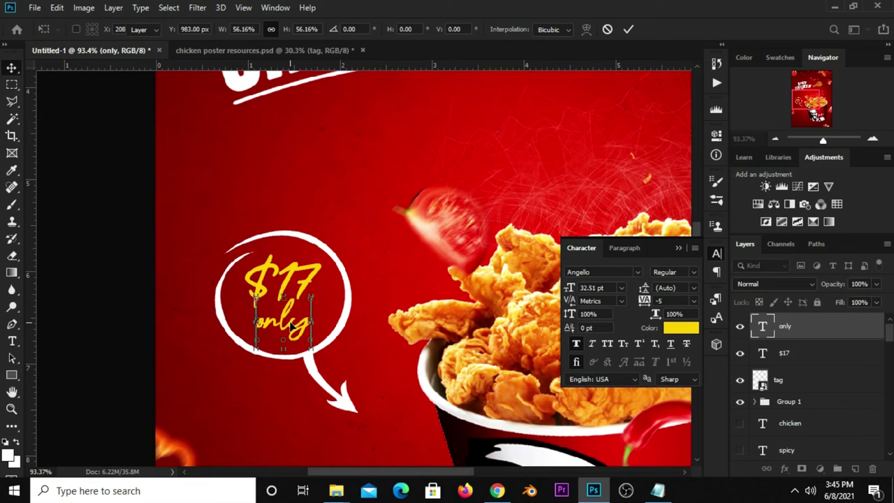
key(ctrl+0)
click(155, 339)
click(678, 248)
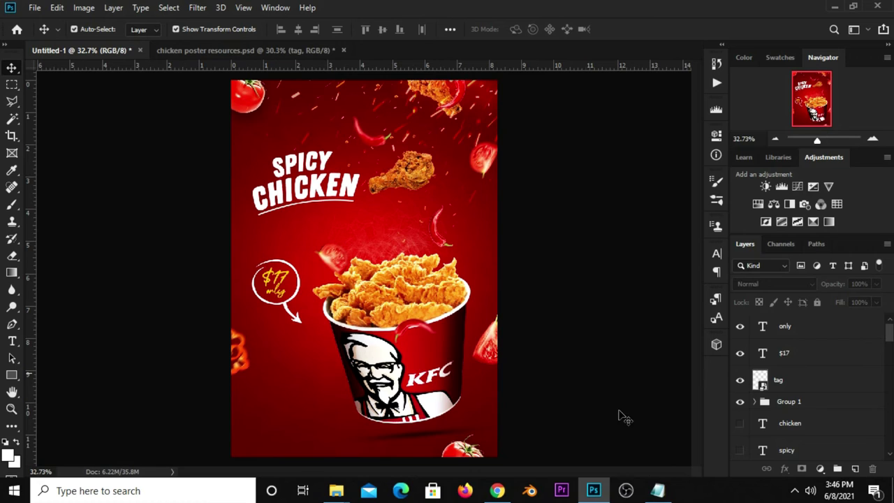
Copy the website address from the Notepad notes
click(658, 490)
drag(509, 293, 429, 286)
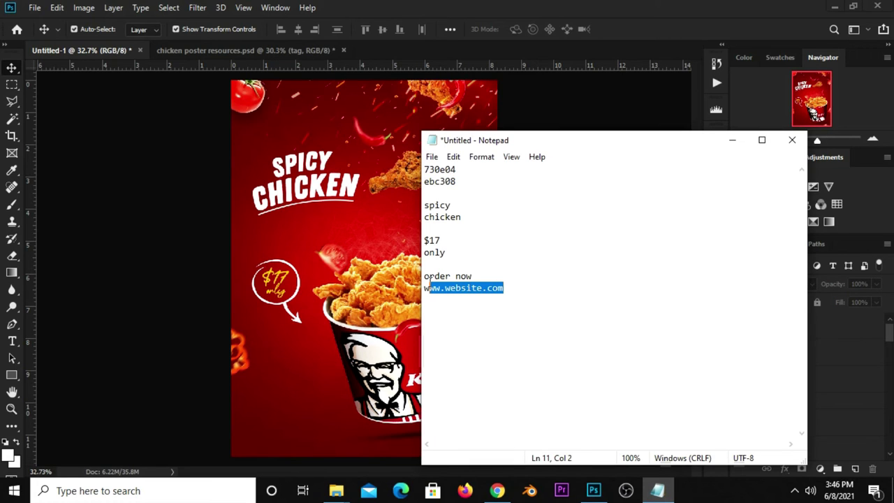
right_click(426, 290)
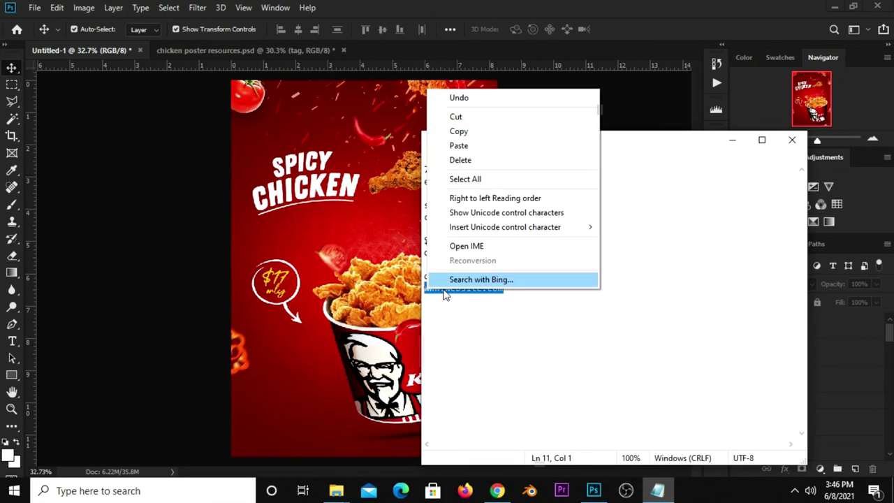
click(460, 131)
click(522, 115)
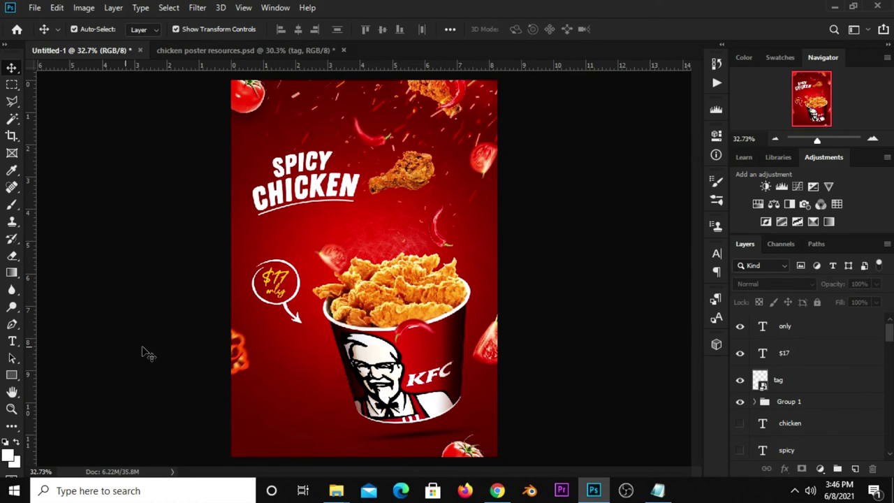
click(12, 341)
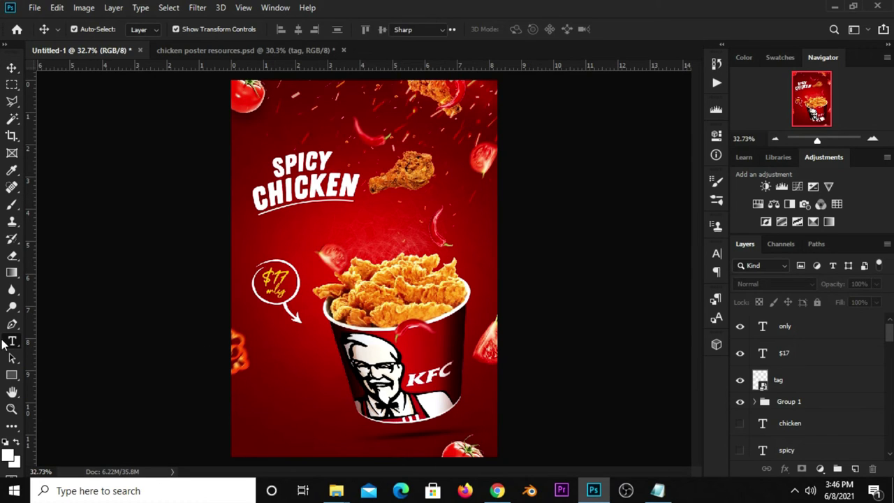
click(246, 424)
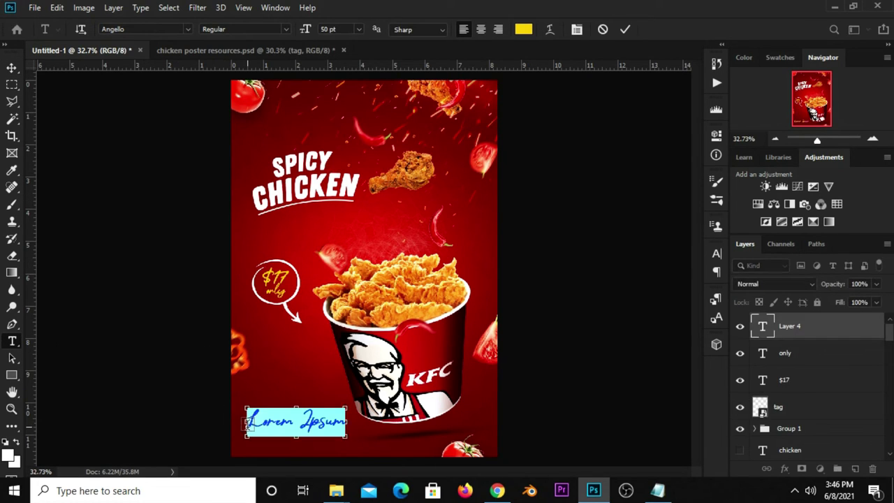
text(www.website.com)
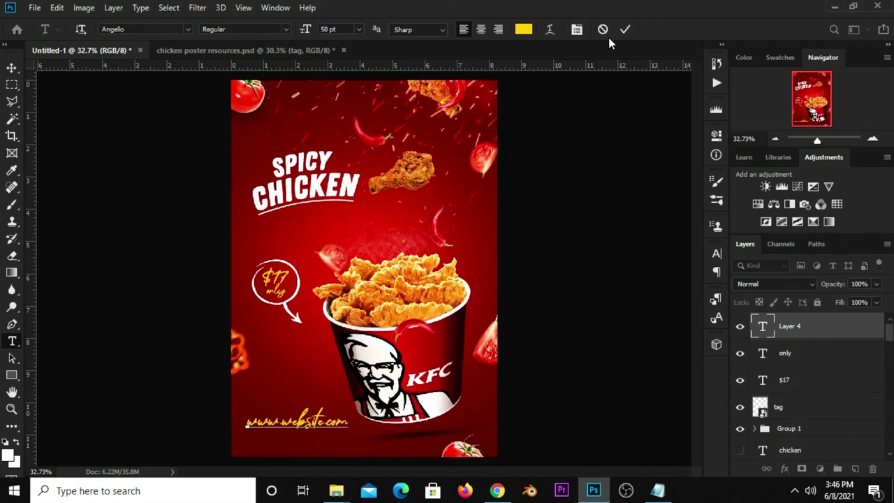
click(624, 29)
key(i)
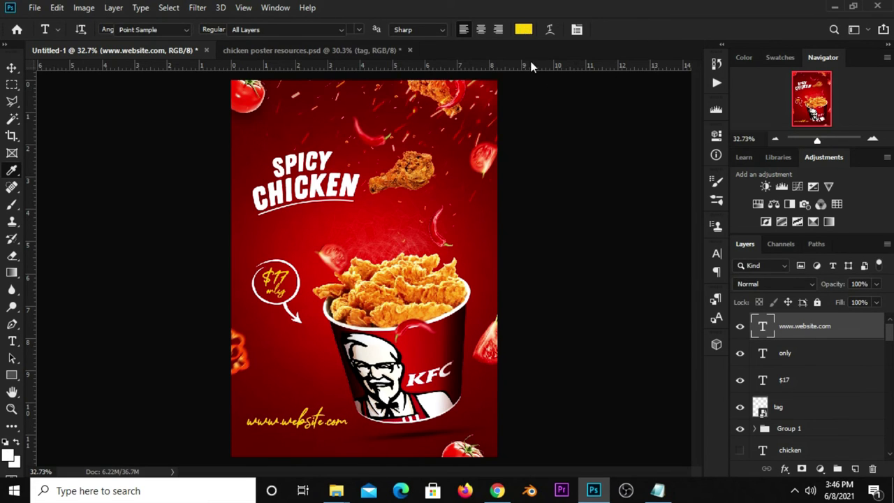
click(523, 28)
Color the website line white and set its font to Raleway Light
text(ffffff)
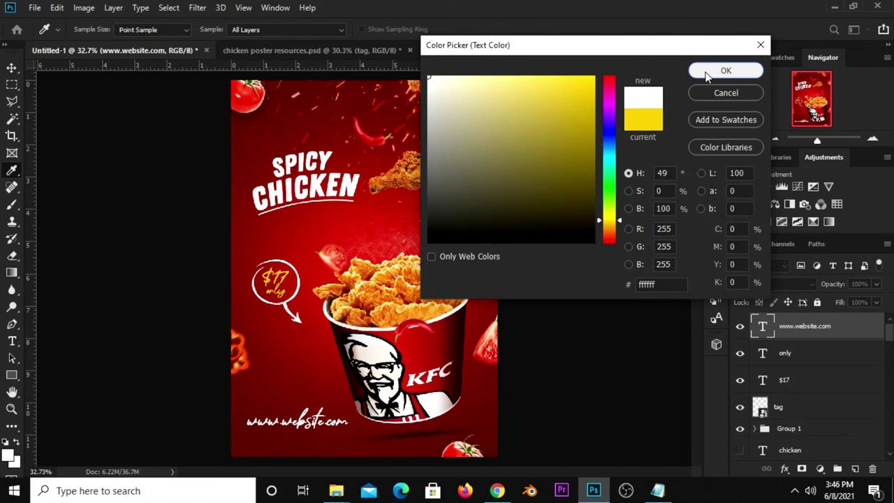
click(707, 74)
click(716, 253)
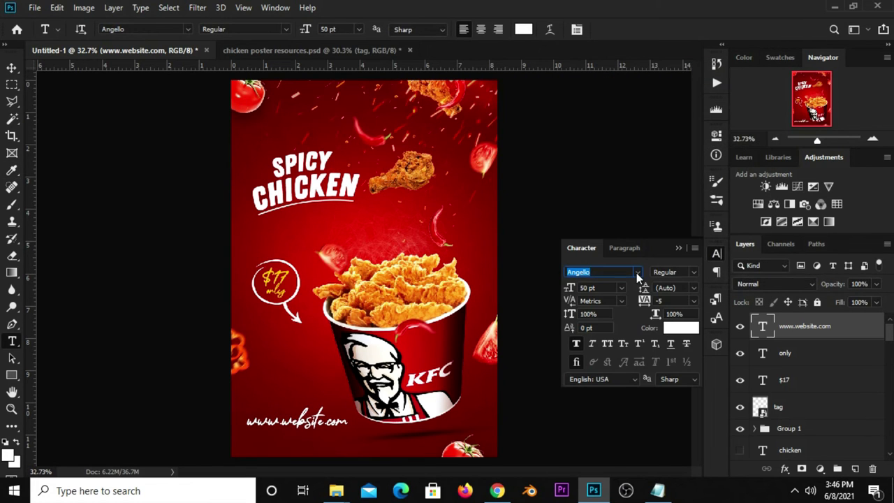
click(636, 272)
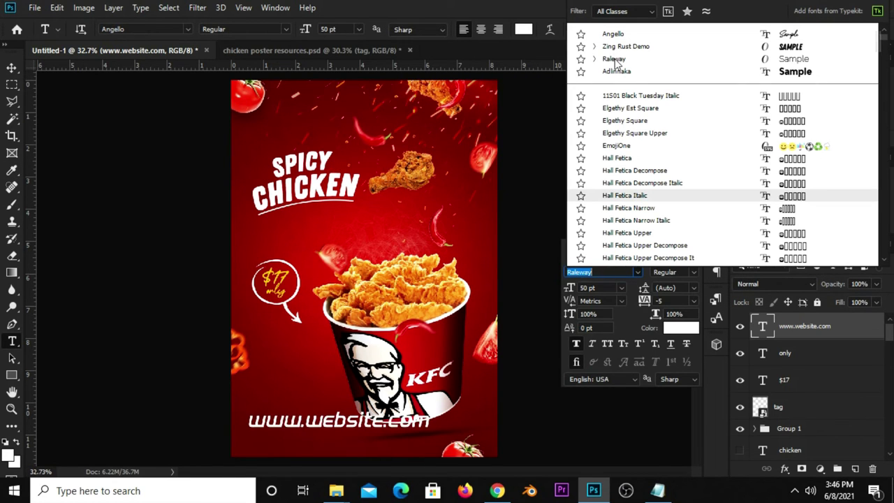
click(614, 60)
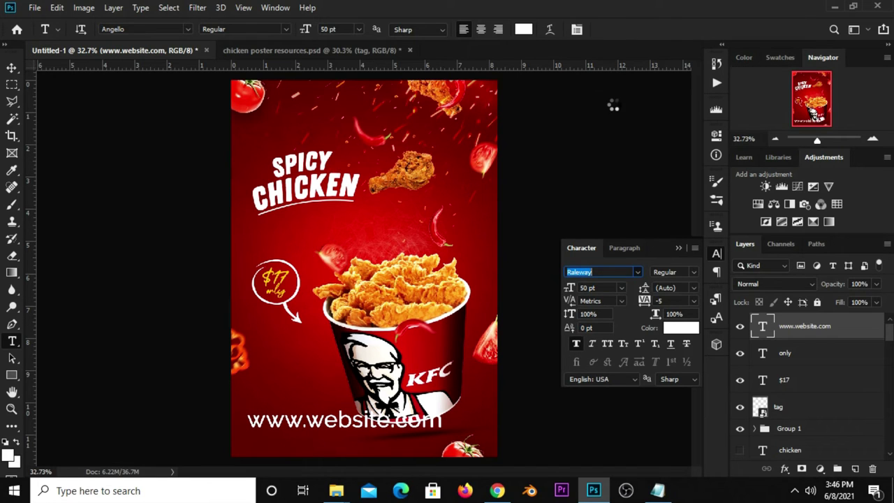
click(687, 272)
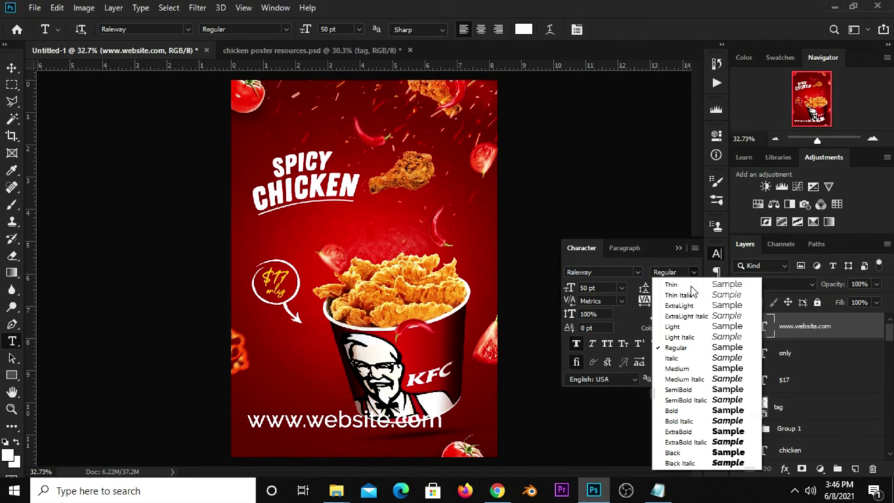
click(690, 296)
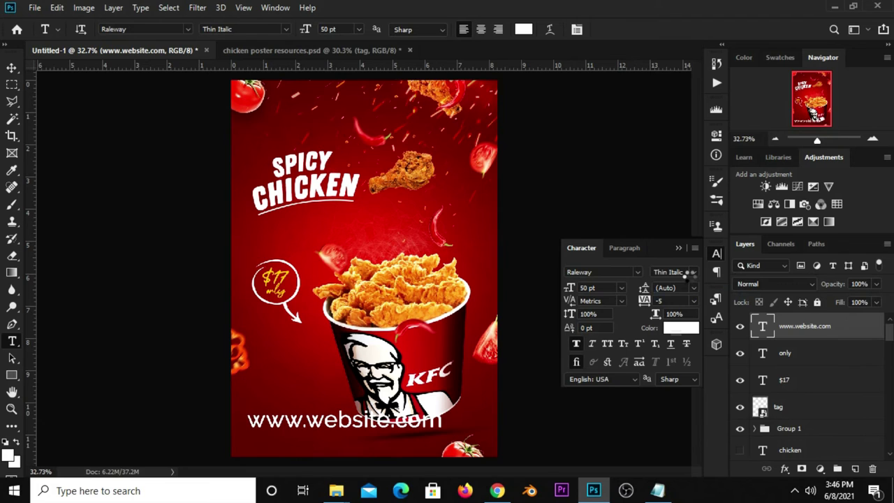
click(692, 272)
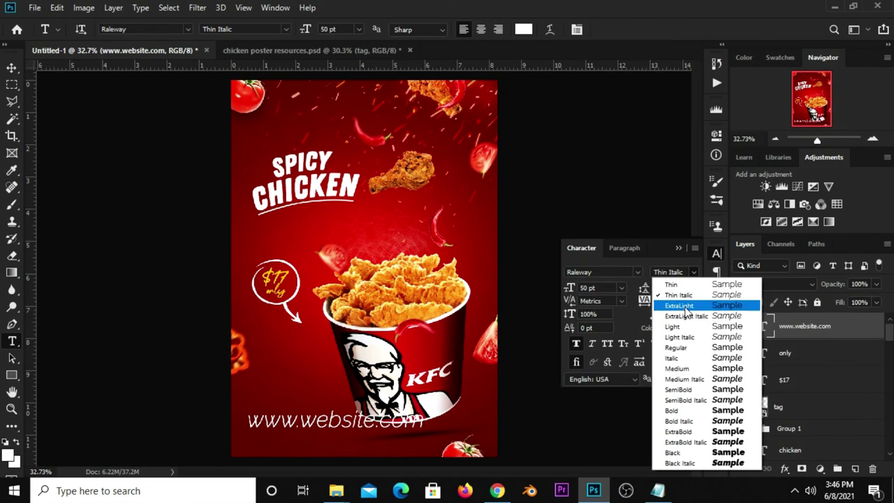
click(687, 327)
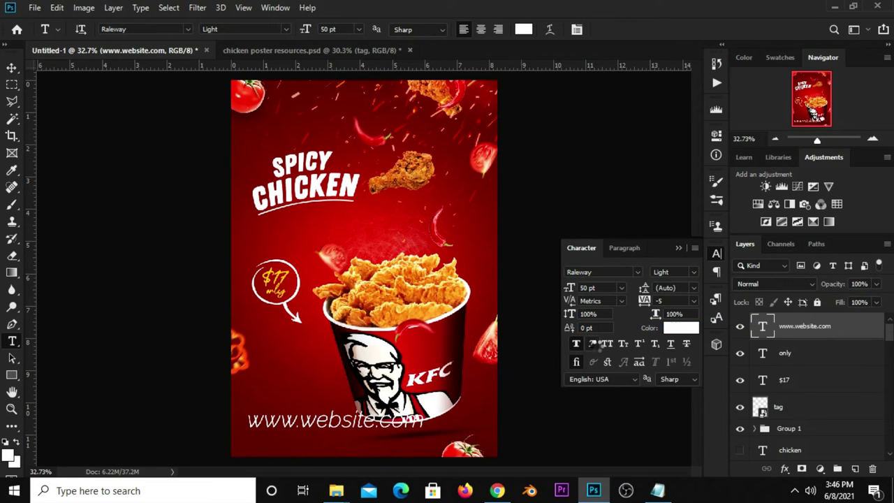
Size the website text to 18 pt, then enlarge it slightly near the bottom-left
click(621, 288)
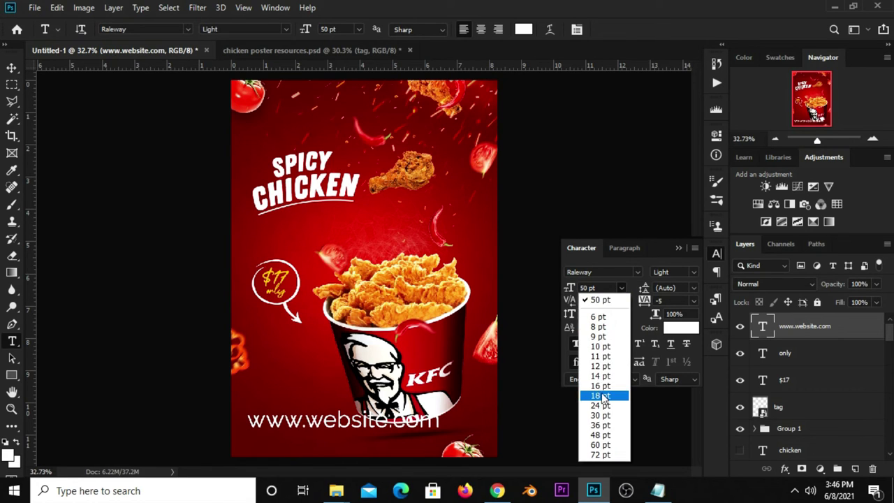
click(598, 326)
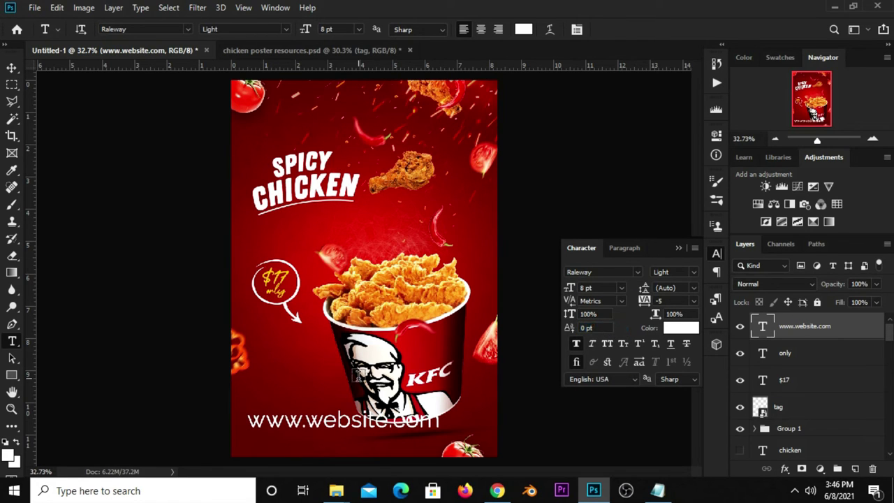
click(620, 288)
click(598, 396)
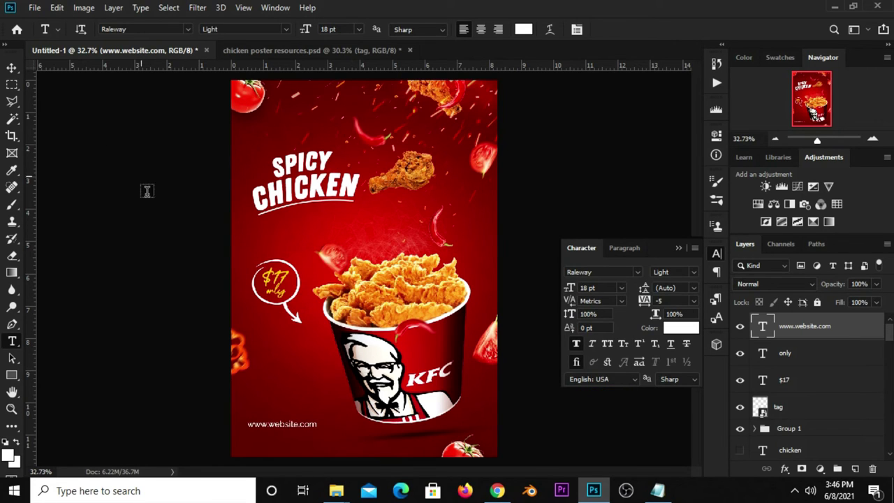
click(21, 67)
click(20, 67)
mouse_move(316, 415)
mouse_down()
mouse_move(326, 413)
mouse_move(306, 430)
mouse_up()
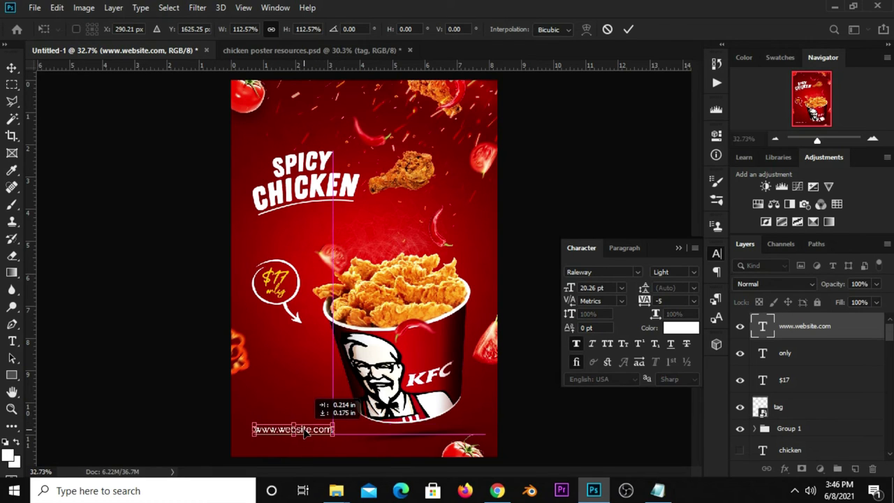
click(142, 405)
Draw a rectangle just above the website line
click(12, 375)
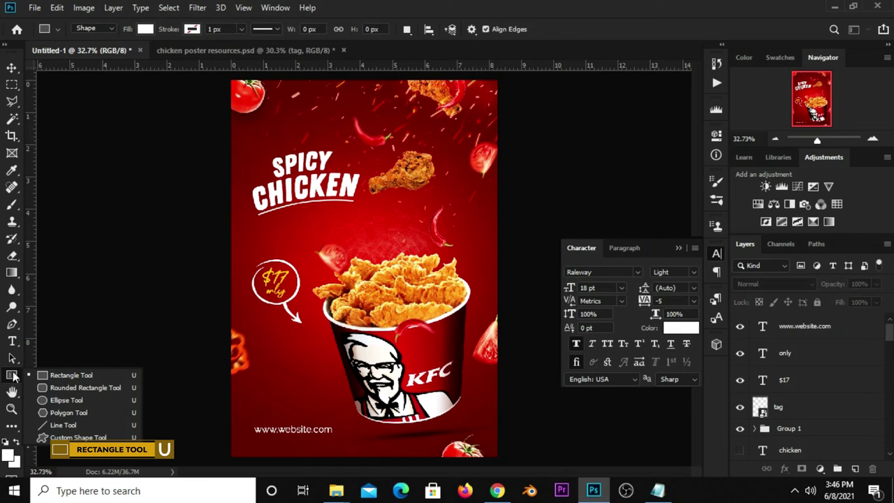
click(70, 375)
drag(253, 412, 319, 426)
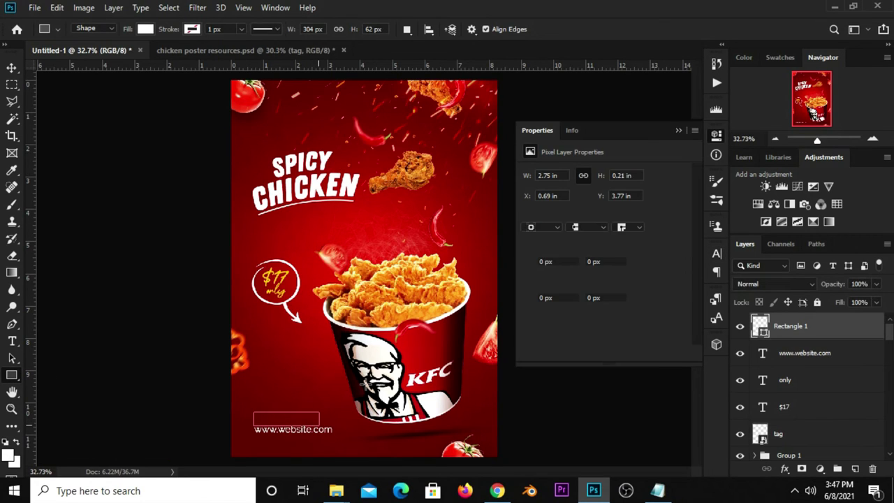
Fill the rectangle with yellow ebc308, copied from the Notepad color notes
click(530, 213)
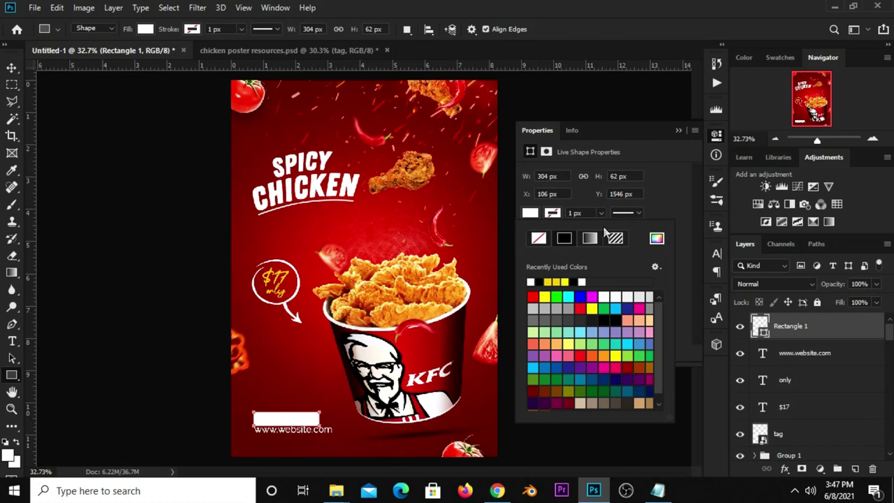
click(656, 240)
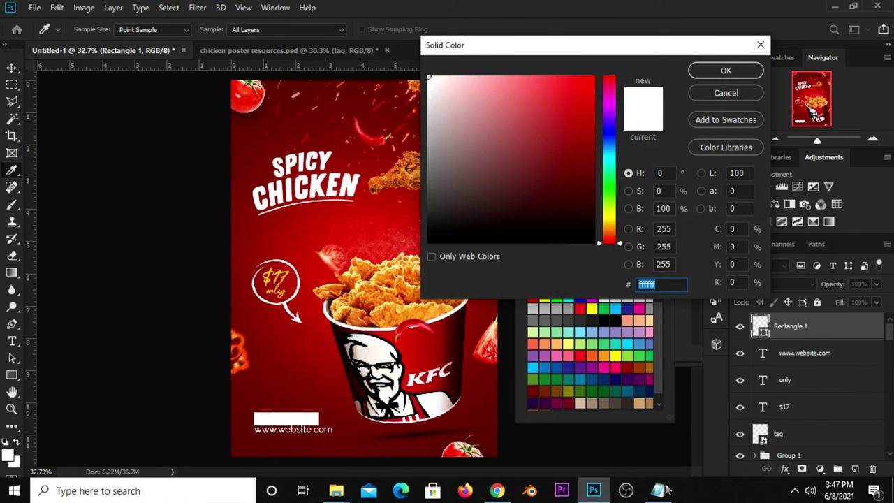
click(657, 491)
double_click(447, 181)
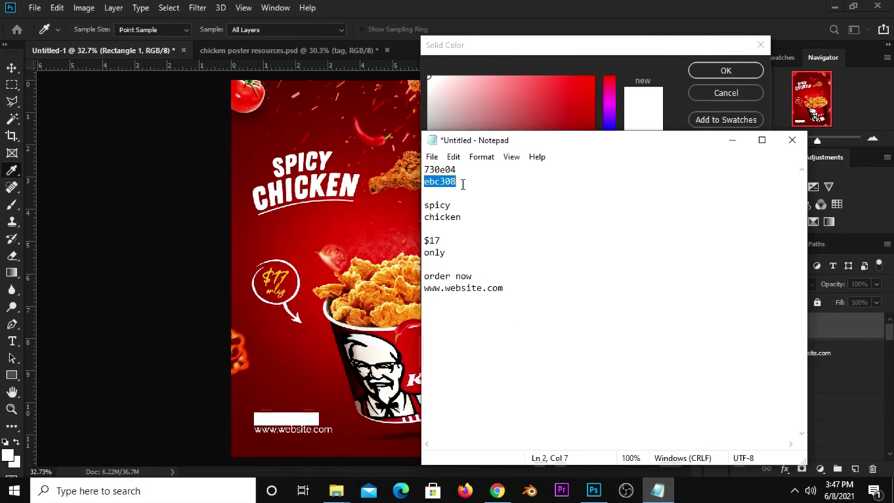
right_click(450, 183)
click(480, 225)
click(590, 49)
right_click(645, 285)
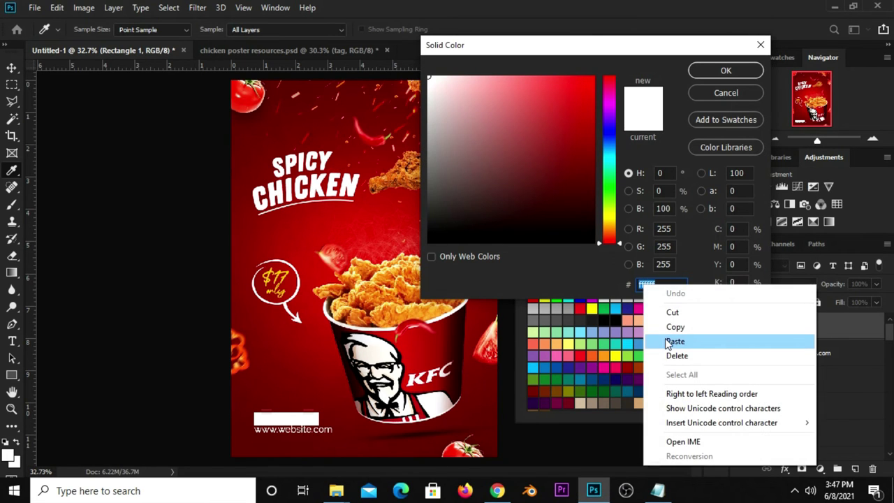
click(667, 341)
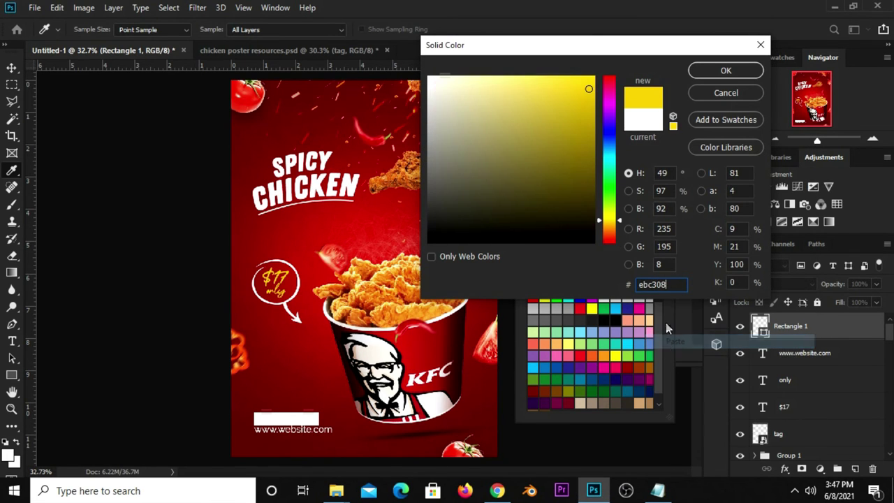
click(704, 77)
click(679, 132)
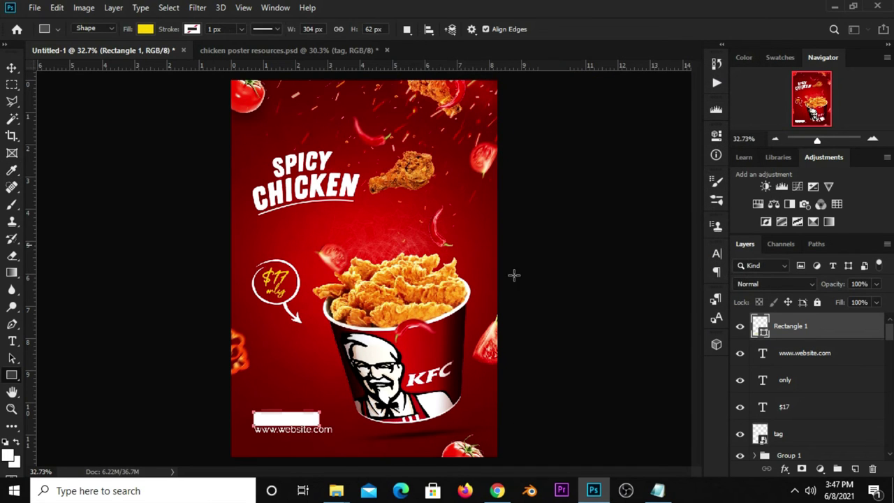
click(12, 68)
Nudge the yellow rectangle up and round its corners to 69 px
scroll(286, 422, up, 1)
scroll(287, 424, up, 2)
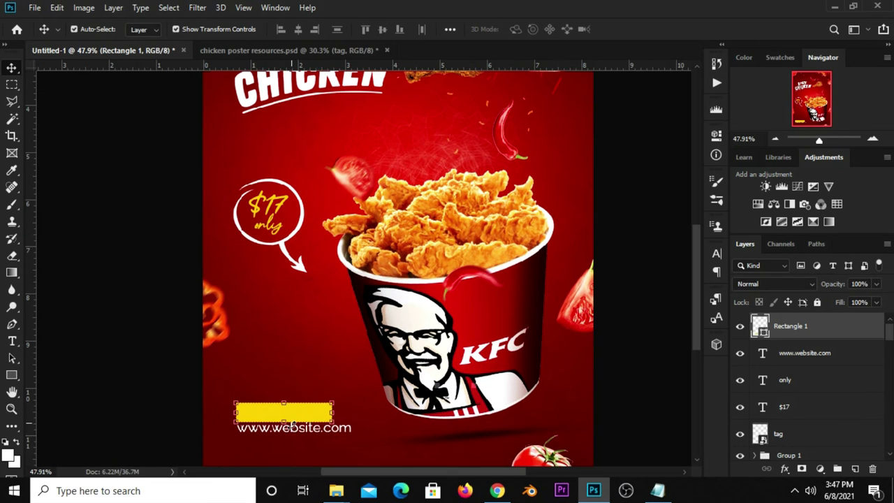
drag(289, 423, 289, 414)
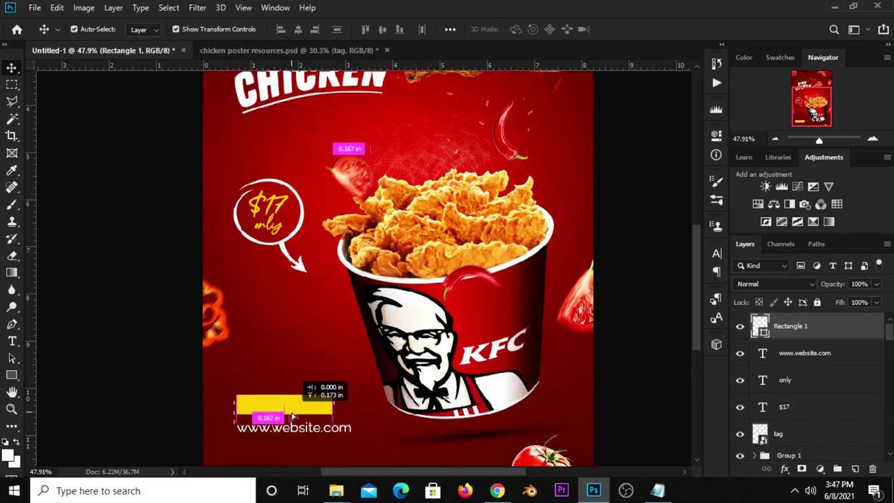
click(716, 135)
drag(638, 262, 685, 273)
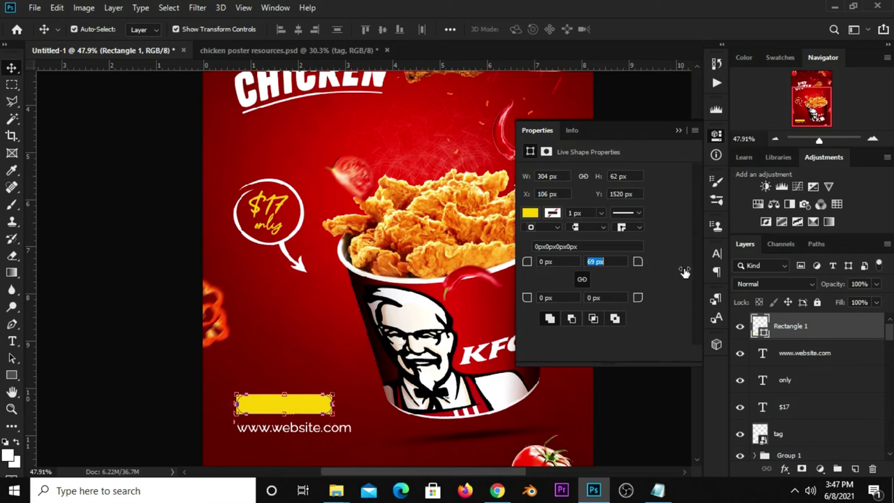
click(178, 422)
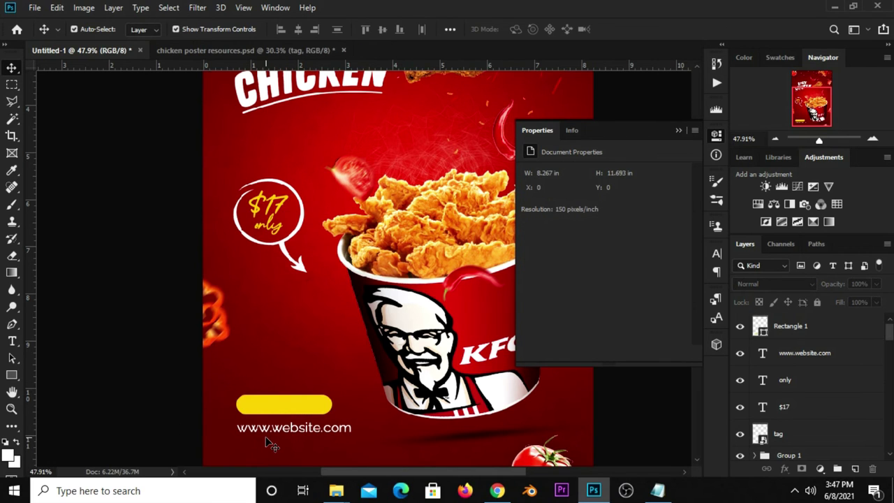
click(292, 432)
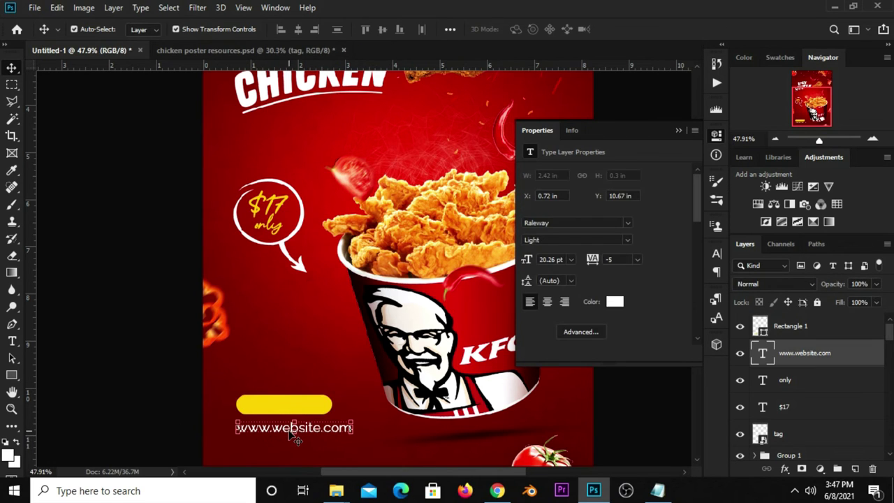
Duplicate the website text above the rectangle layer, color it dark red 7d0b04, and move it onto the bar
drag(293, 432, 306, 387)
drag(789, 353, 785, 318)
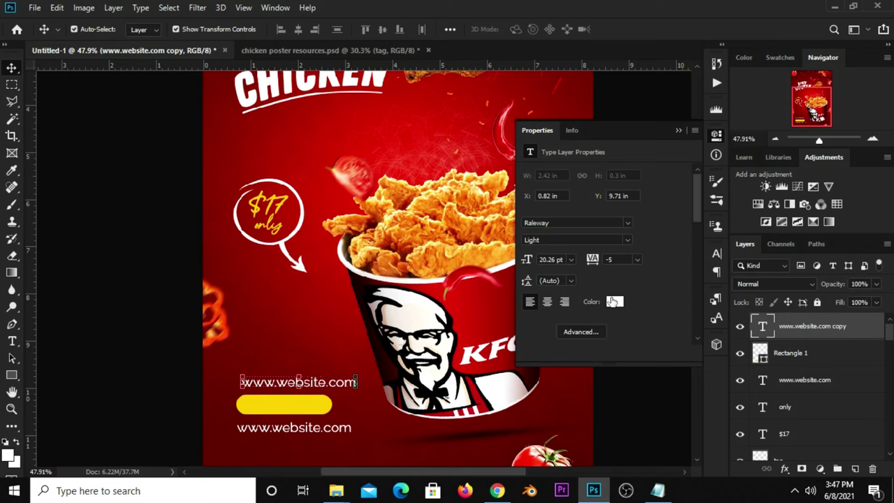
click(612, 301)
click(283, 334)
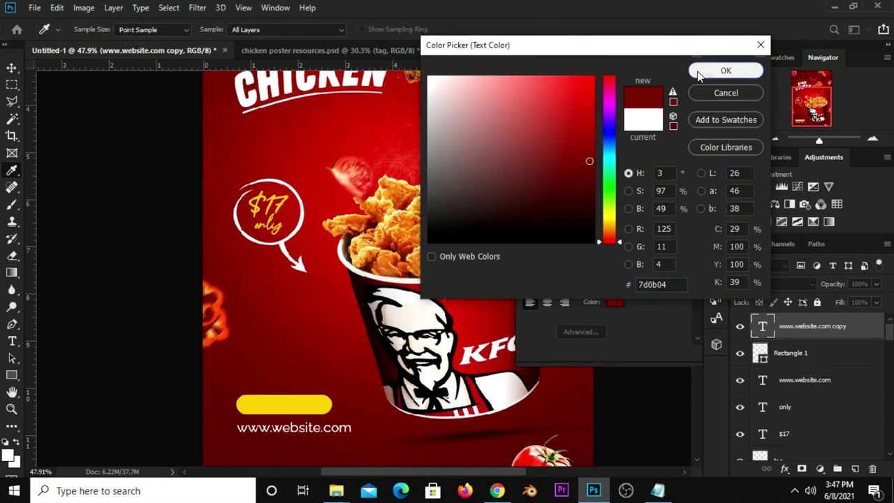
click(726, 70)
drag(307, 383, 305, 409)
Replace the copy's text with 'order now' from the notes and make it Bold
click(657, 491)
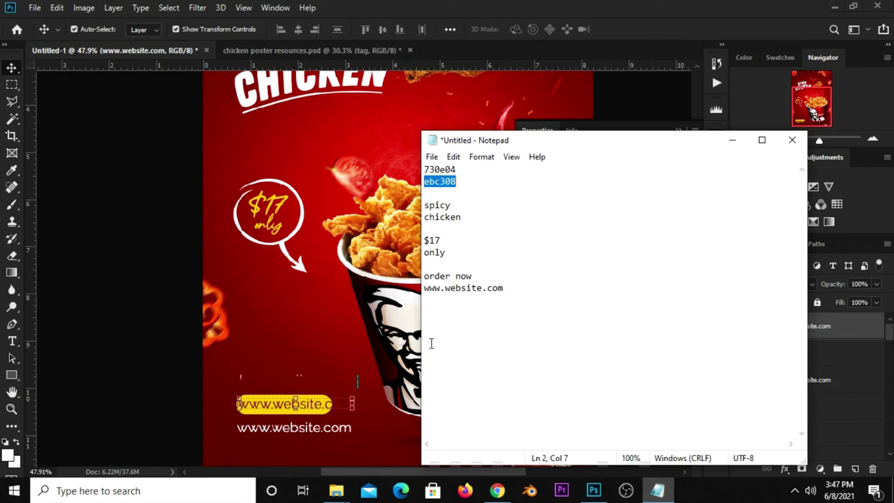
double_click(465, 276)
drag(476, 277, 401, 280)
right_click(440, 277)
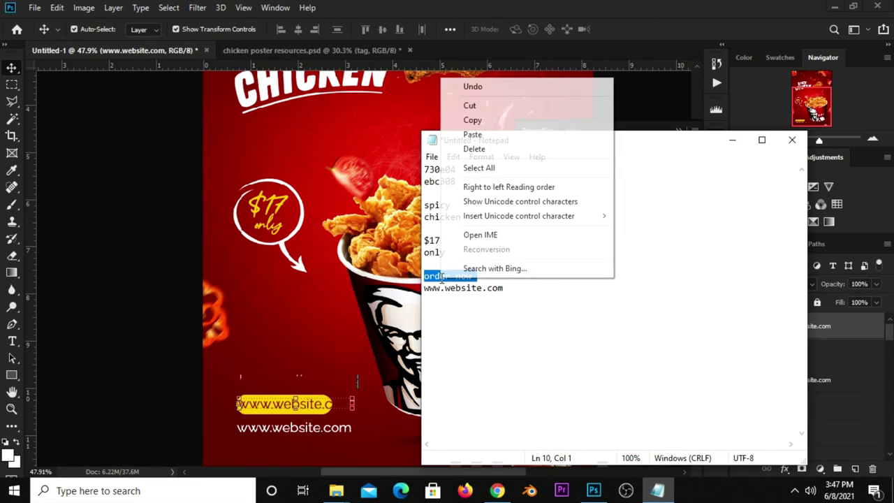
click(472, 120)
click(275, 298)
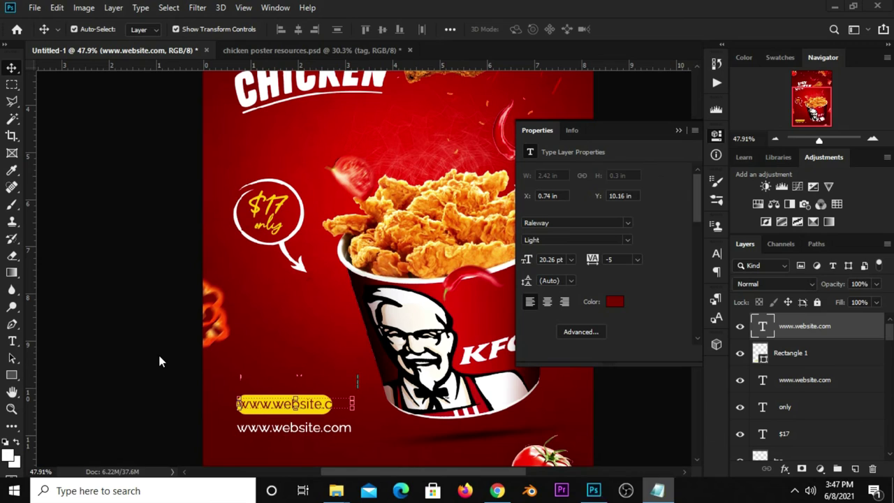
click(12, 341)
click(79, 343)
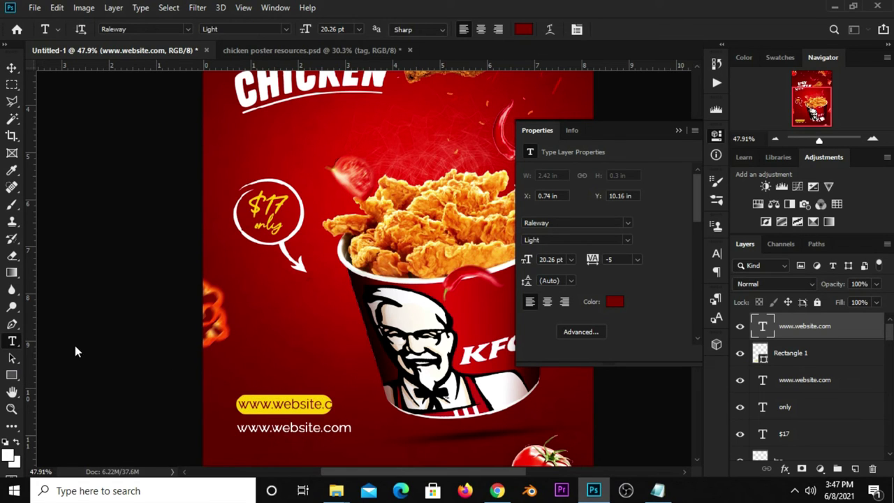
click(281, 405)
click(281, 405)
key(ctrl+a)
key(ctrl+v)
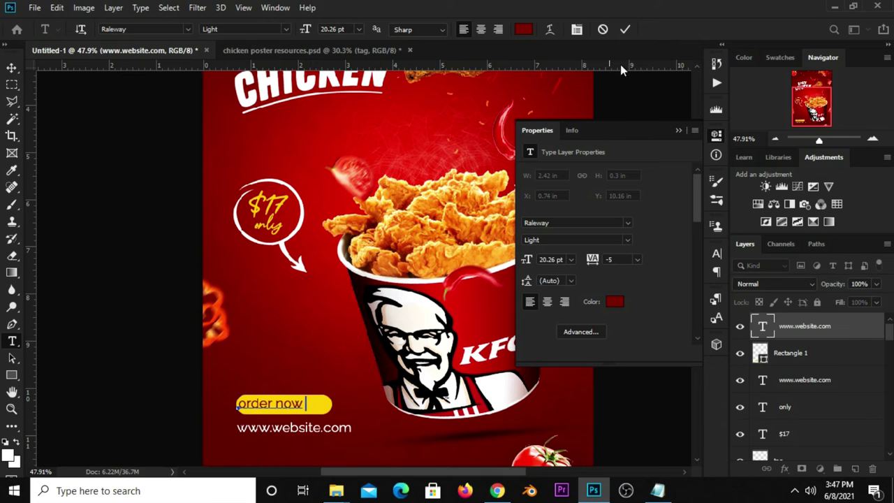
click(627, 242)
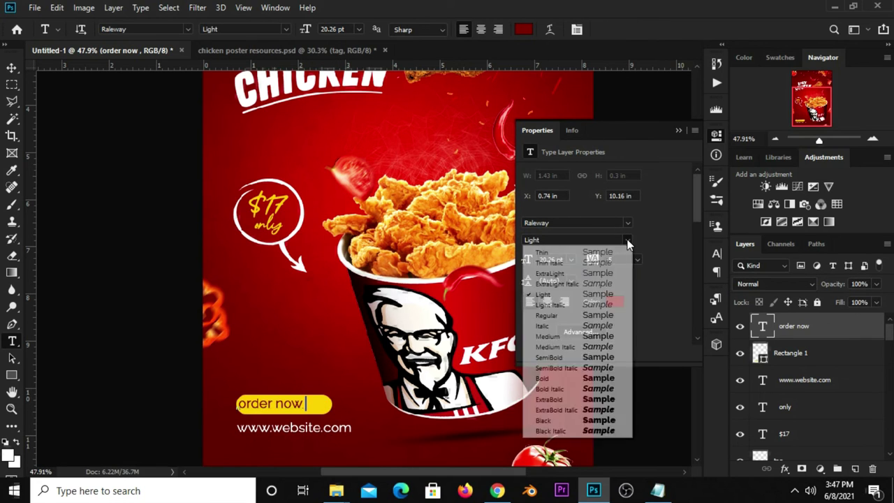
click(577, 378)
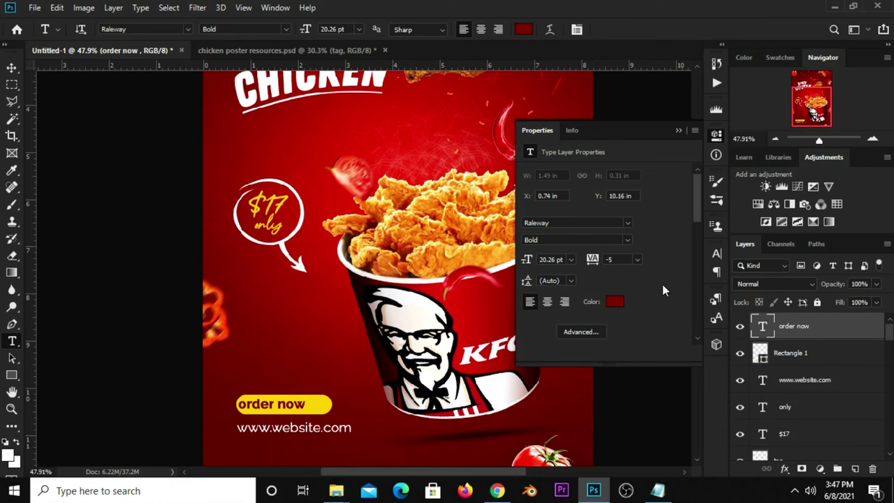
Turn on All Caps for the label and shrink ORDER NOW to fit the bar
click(717, 254)
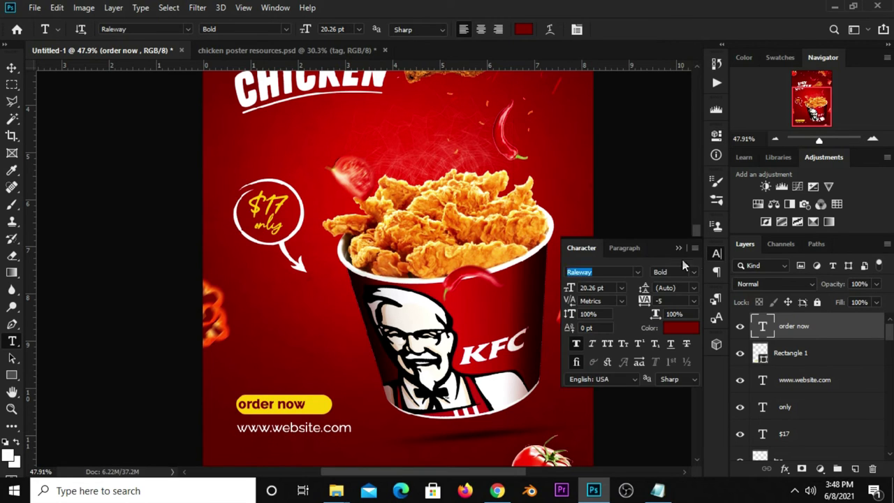
click(609, 347)
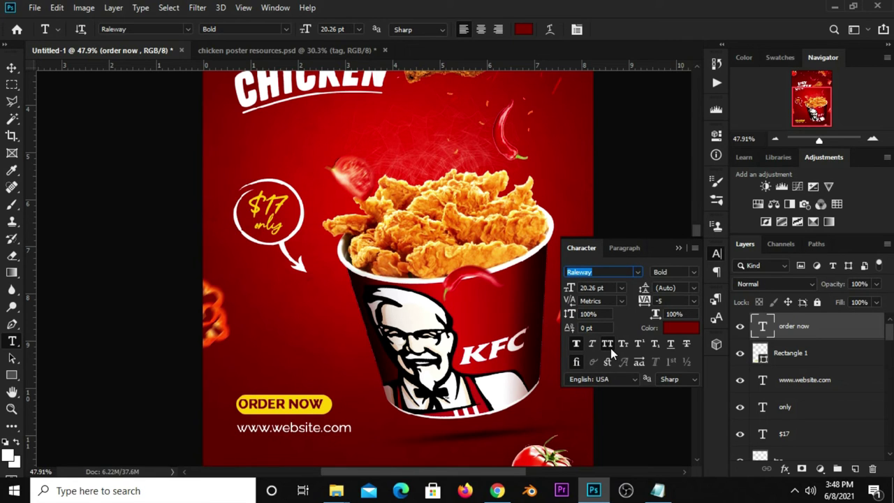
click(14, 68)
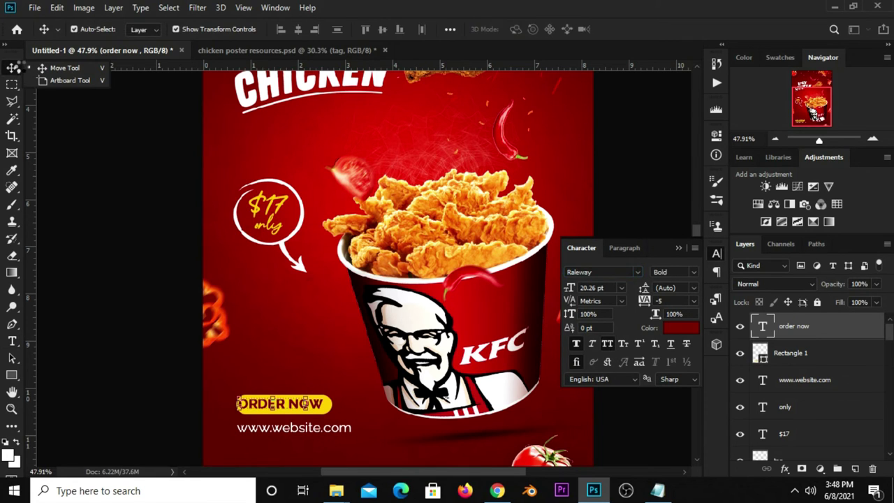
click(607, 344)
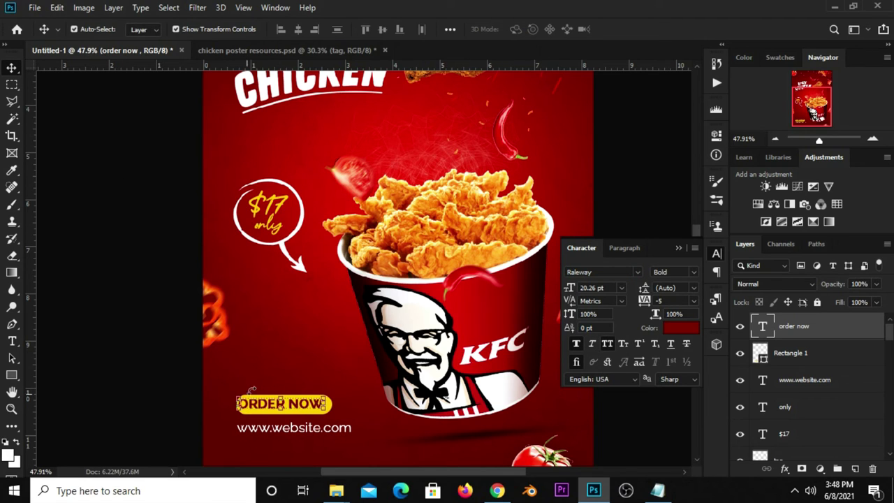
drag(238, 395, 246, 400)
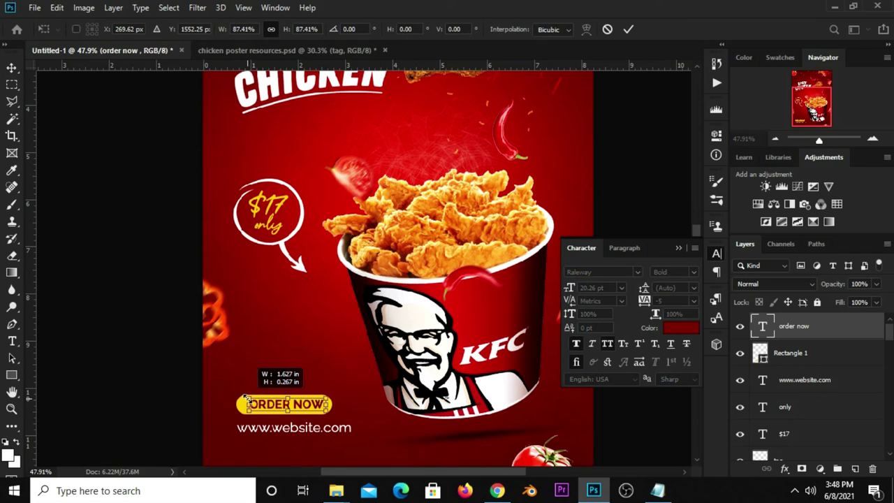
click(629, 30)
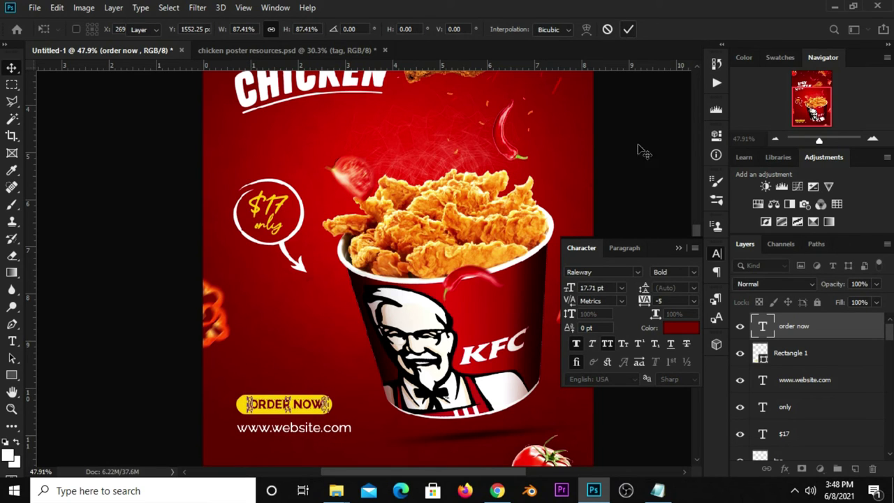
Centre ORDER NOW horizontally on the yellow bar
shift+click(786, 351)
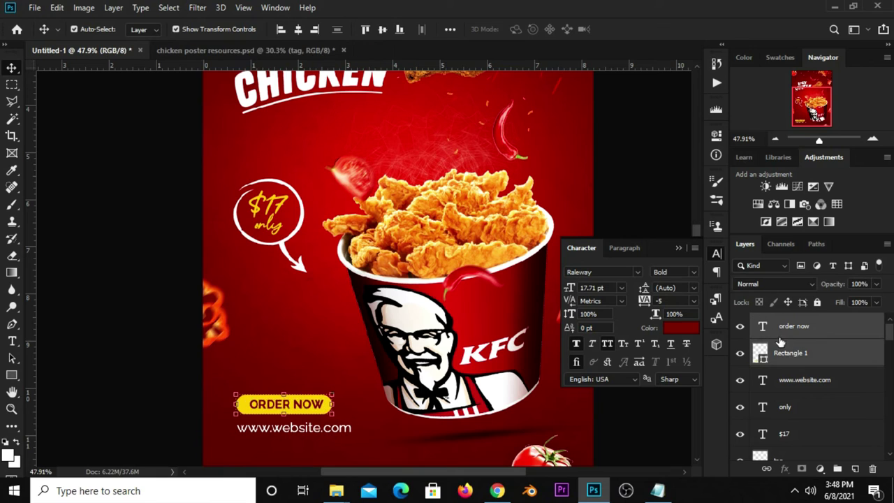
click(450, 30)
click(408, 70)
click(658, 270)
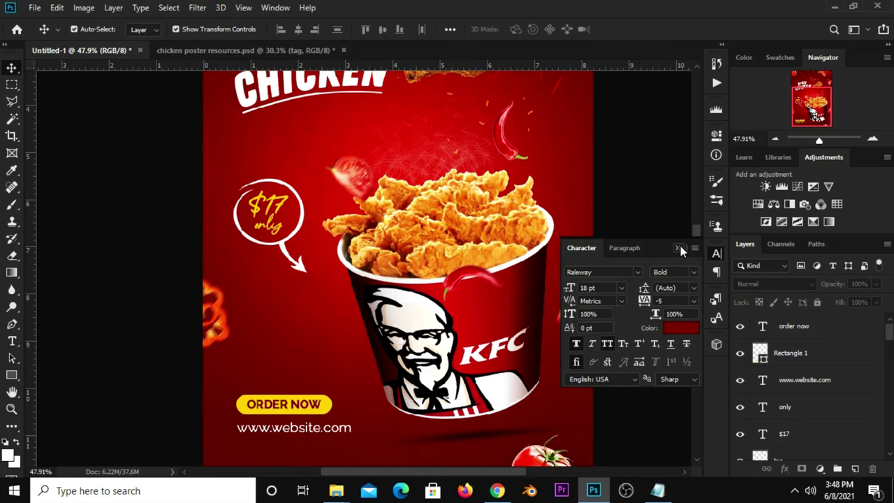
click(679, 247)
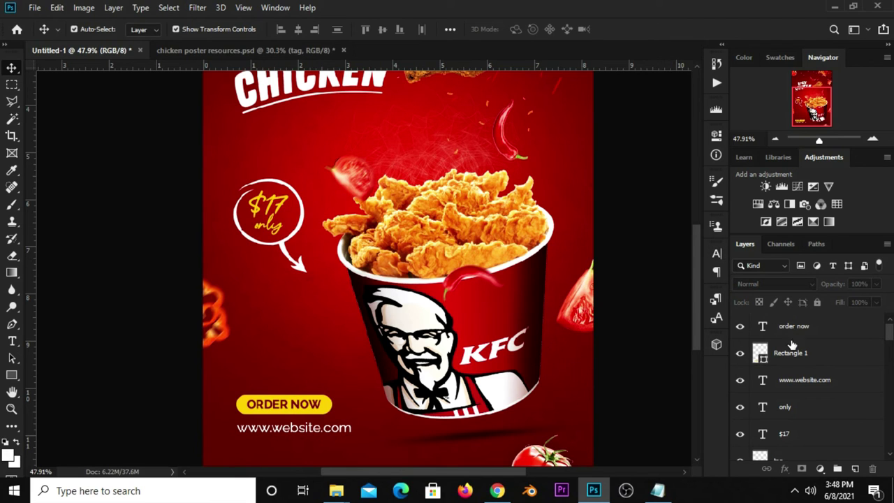
Group the label with Rectangle 1 and nudge the button down slightly
click(792, 328)
shift+click(792, 355)
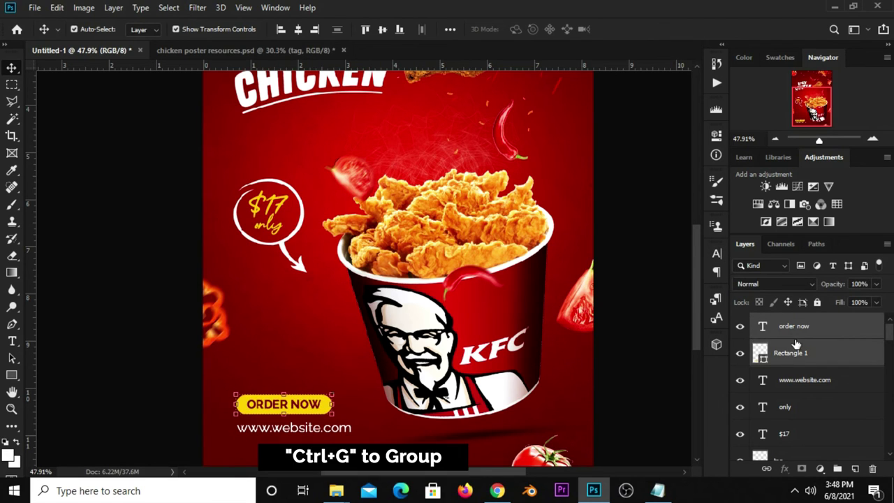
key(ctrl+g)
click(742, 322)
click(742, 322)
key(Down)
key(Down)
key(Down)
key(Down)
key(Down)
key(Down)
key(Down)
key(Down)
key(Down)
key(Down)
key(Down)
key(Down)
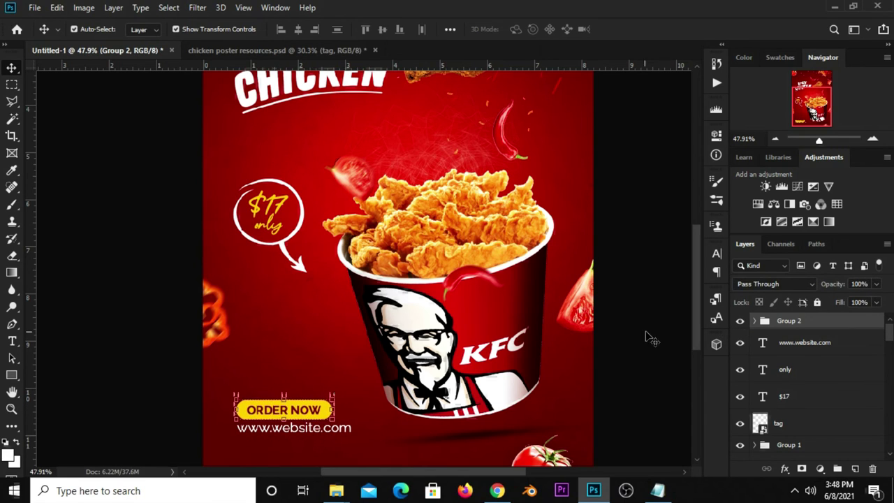
click(644, 339)
key(ctrl+0)
key(ctrl+minus)
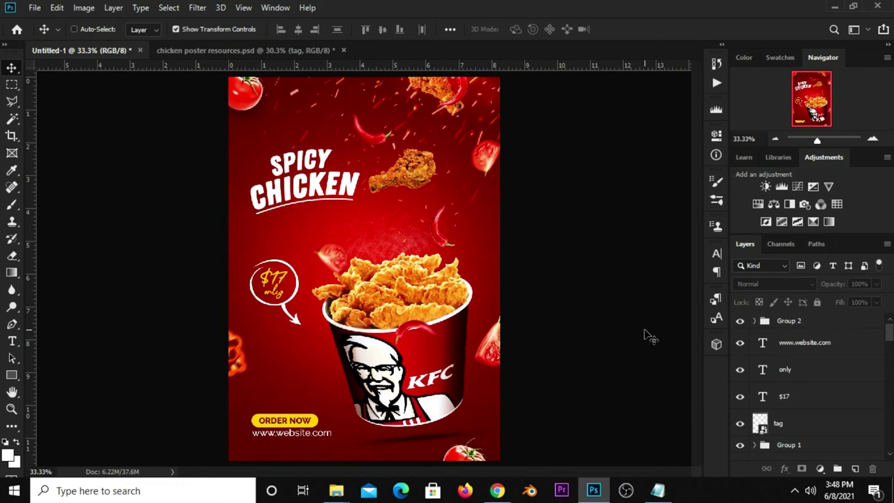
Bring the dark sparkle texture from the resources document and scale it over the whole poster
key(ctrl+0)
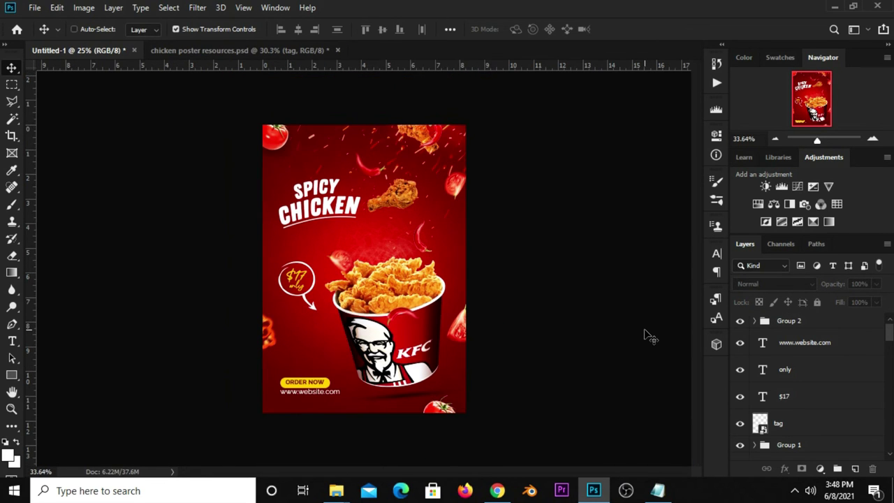
click(228, 52)
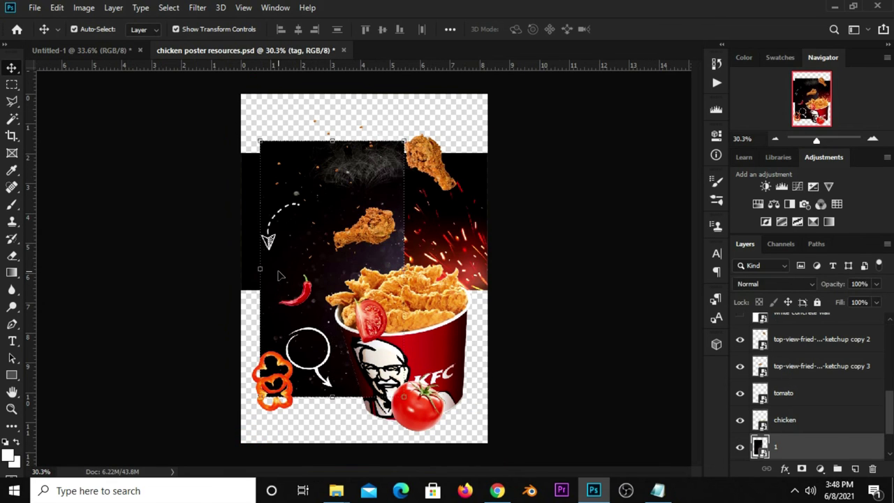
drag(277, 275, 270, 258)
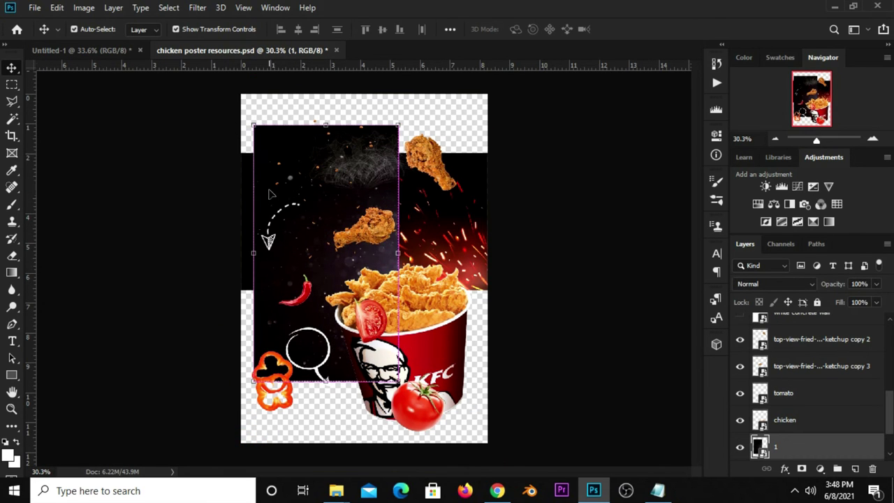
drag(270, 194, 315, 242)
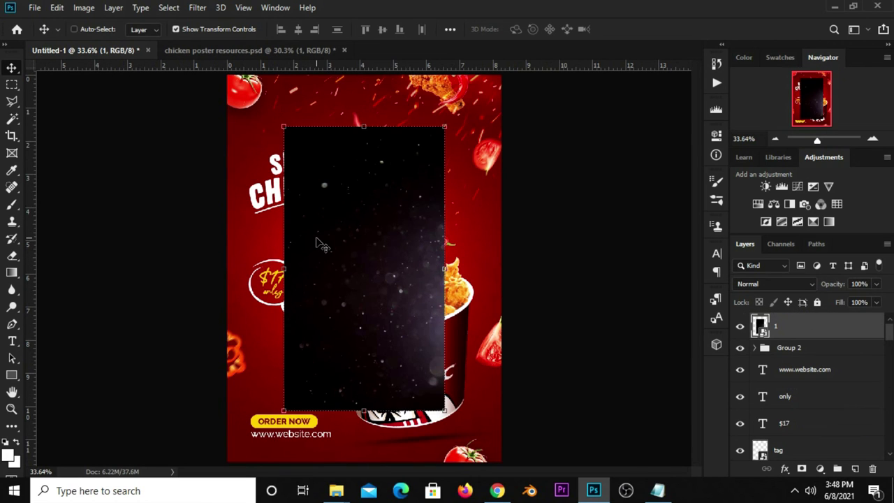
key(ctrl+t)
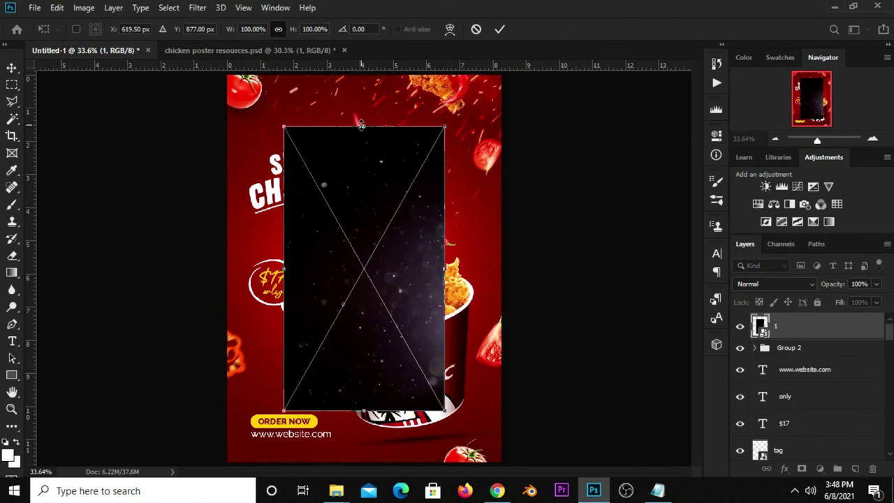
drag(361, 125, 361, 65)
key(ctrl+minus)
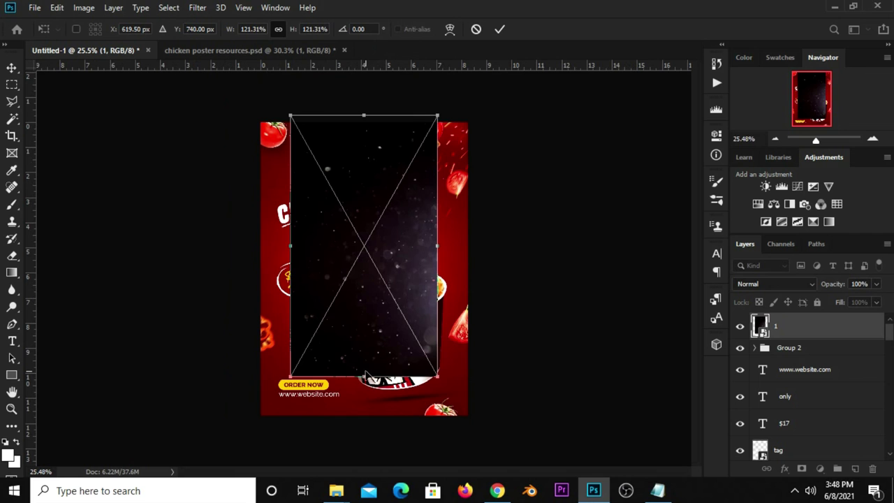
drag(364, 376, 370, 460)
mouse_move(472, 282)
mouse_down()
mouse_move(495, 278)
mouse_move(439, 234)
mouse_up()
click(499, 30)
Set the sparkle layer to Screen blend mode at 50% opacity
click(751, 285)
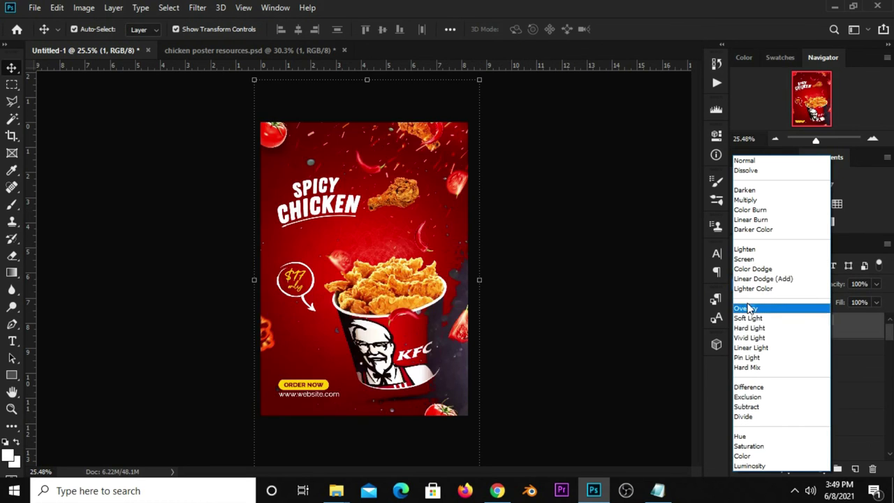
click(744, 259)
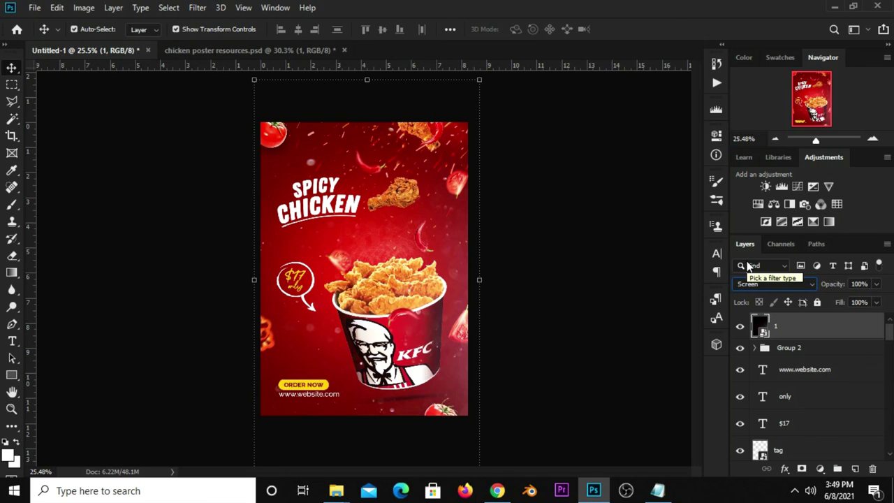
click(876, 284)
drag(866, 300, 839, 301)
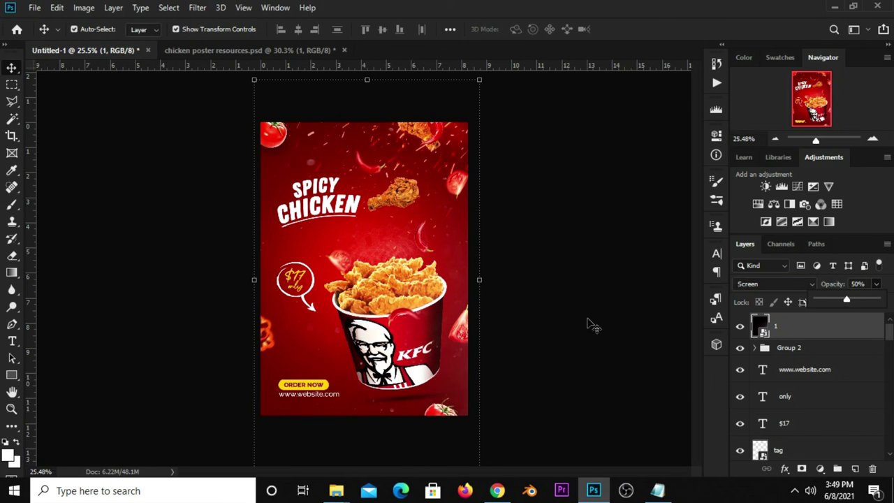
Add a Levels adjustment clipped to the sparkle texture layer
click(650, 342)
click(819, 467)
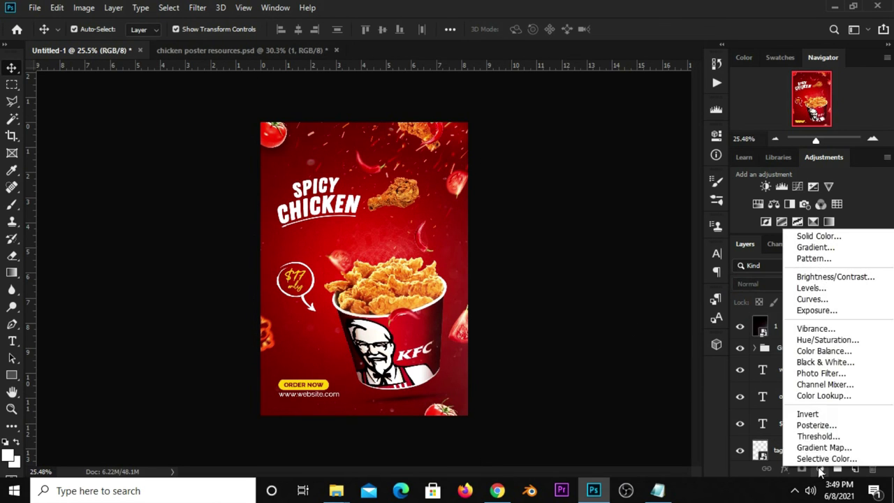
click(810, 289)
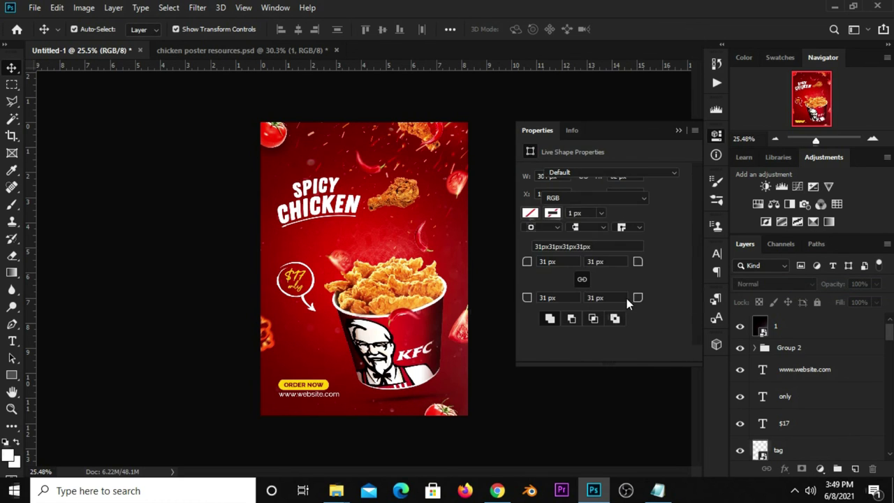
click(603, 354)
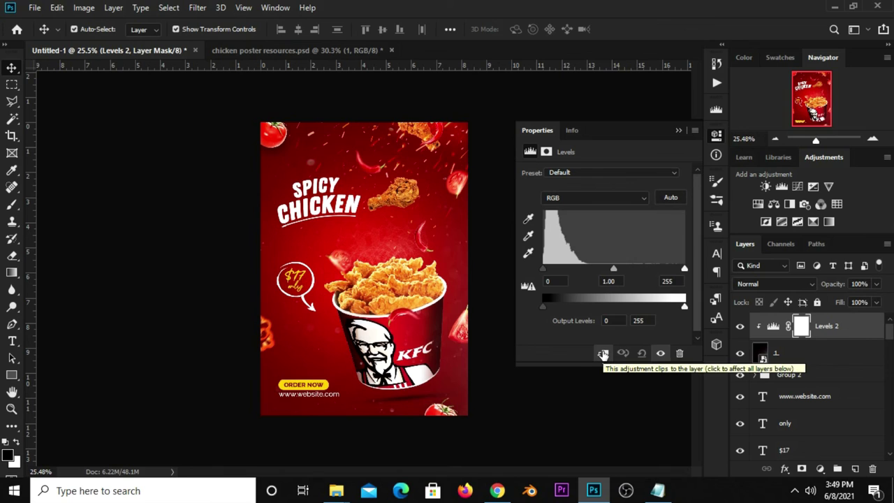
Set Levels inputs to 77, 1.00 and 248, lifting output black slightly
drag(543, 268, 579, 269)
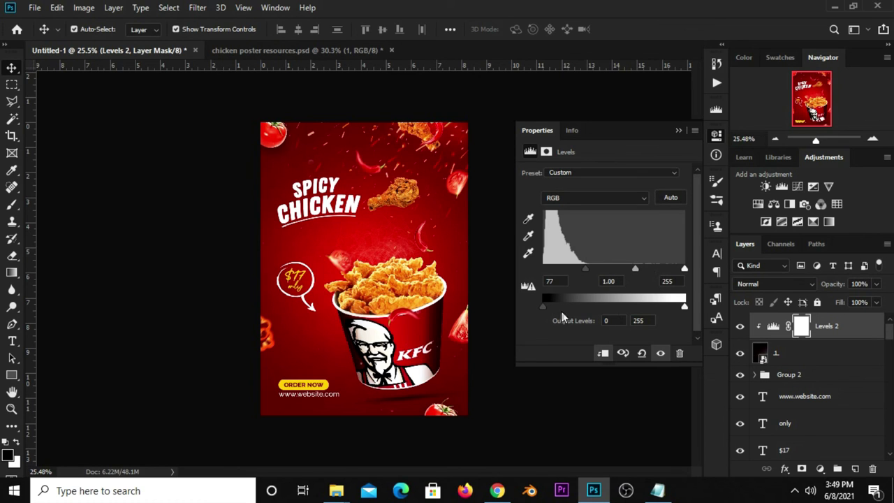
mouse_move(544, 306)
mouse_down()
mouse_move(561, 307)
mouse_move(545, 312)
mouse_up()
drag(676, 272, 679, 272)
click(678, 132)
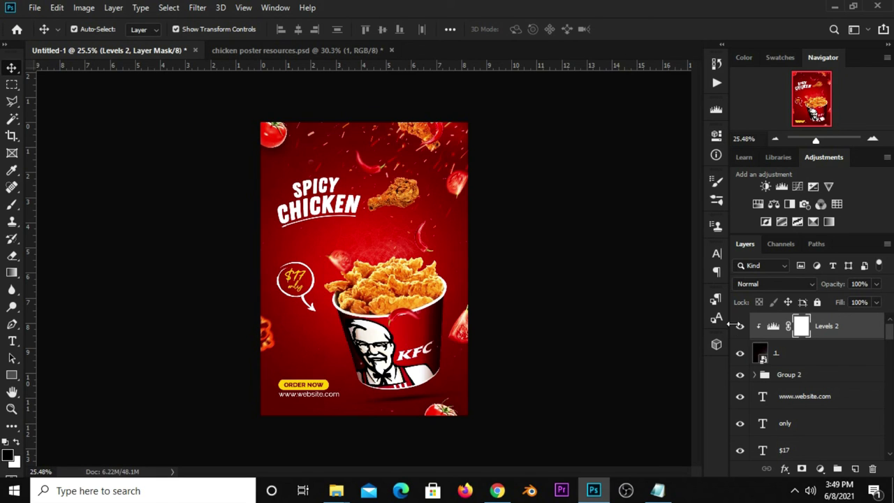
click(740, 327)
click(594, 343)
scroll(594, 343, up, 2)
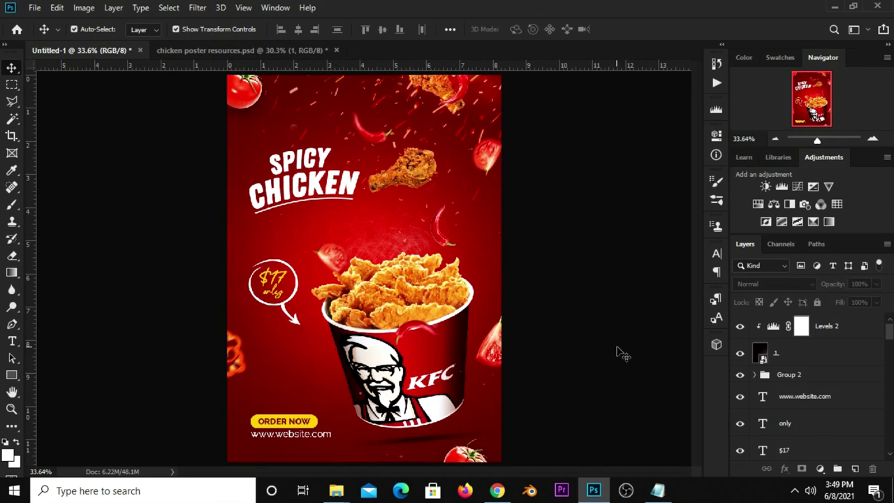
Add a Curves adjustment with a gentle S-curve for contrast
click(820, 469)
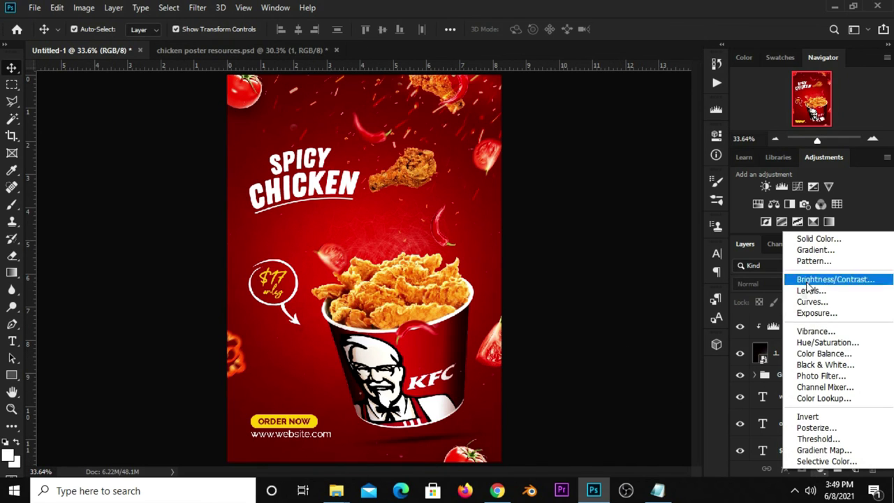
click(810, 302)
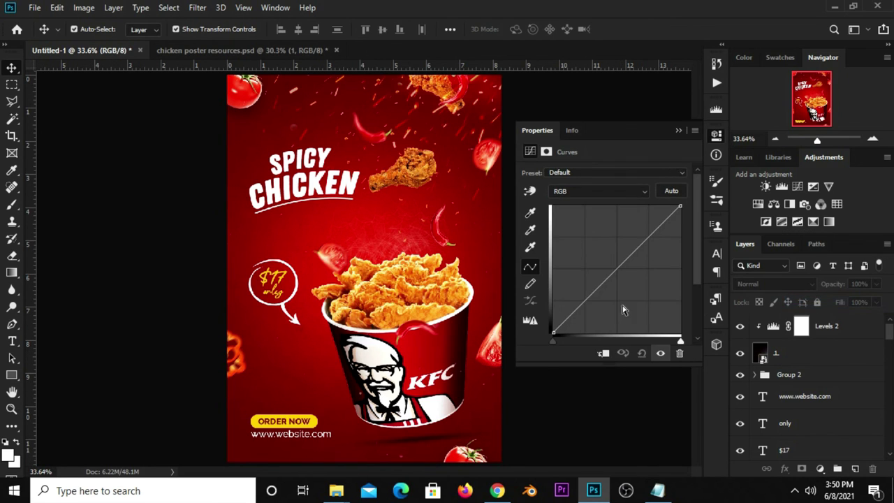
drag(591, 299, 593, 298)
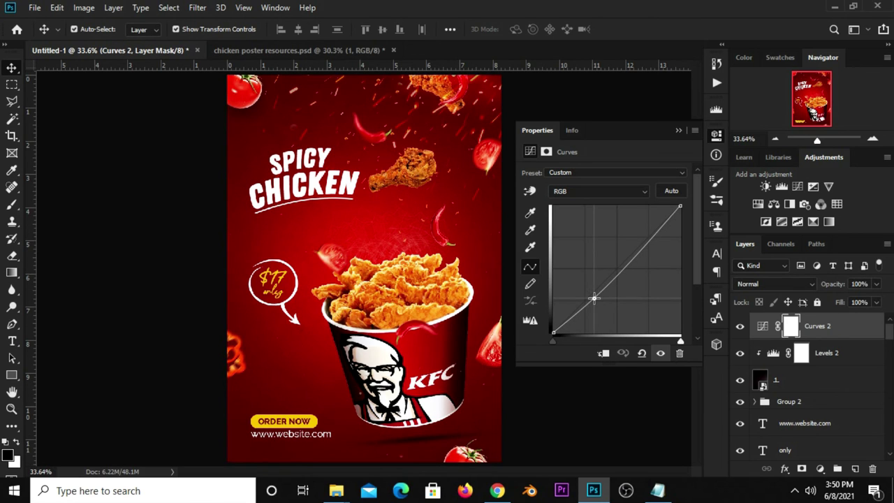
drag(645, 234, 647, 233)
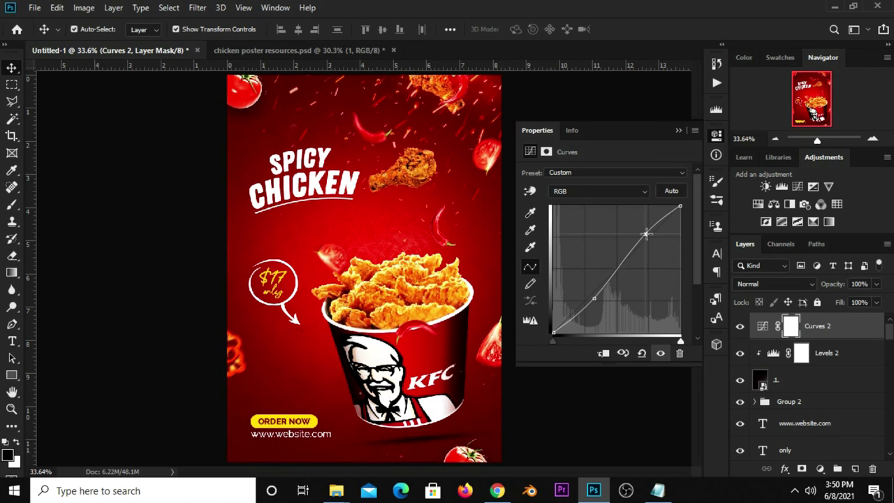
click(676, 131)
Compare the Curves effect on and off and set its opacity around 92%
click(741, 326)
click(741, 328)
click(615, 305)
click(762, 331)
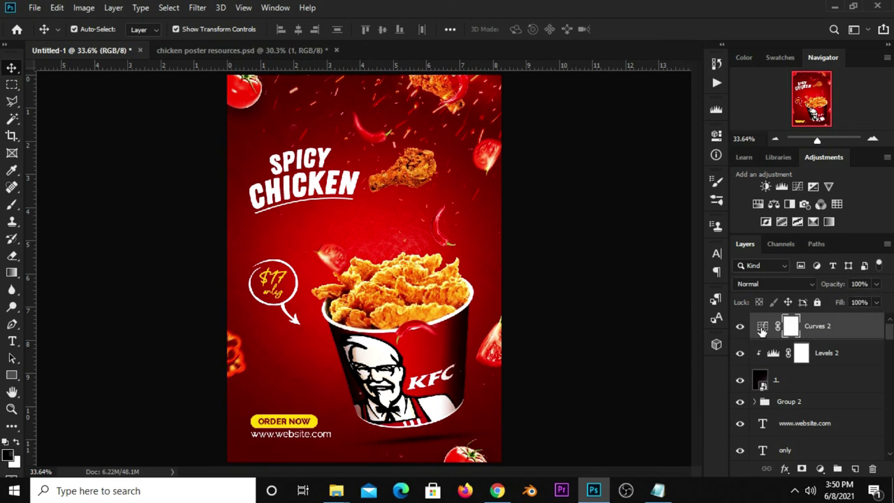
click(740, 326)
click(741, 327)
click(876, 284)
click(641, 313)
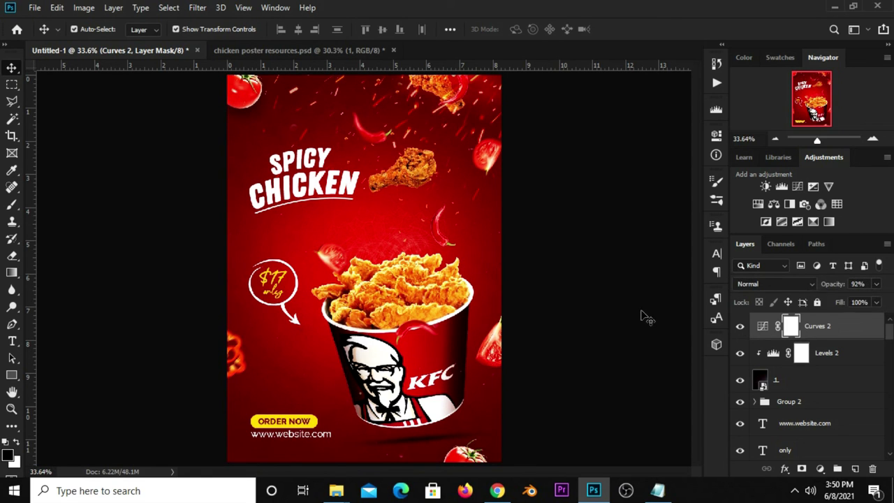
click(740, 327)
click(741, 327)
key(ctrl)
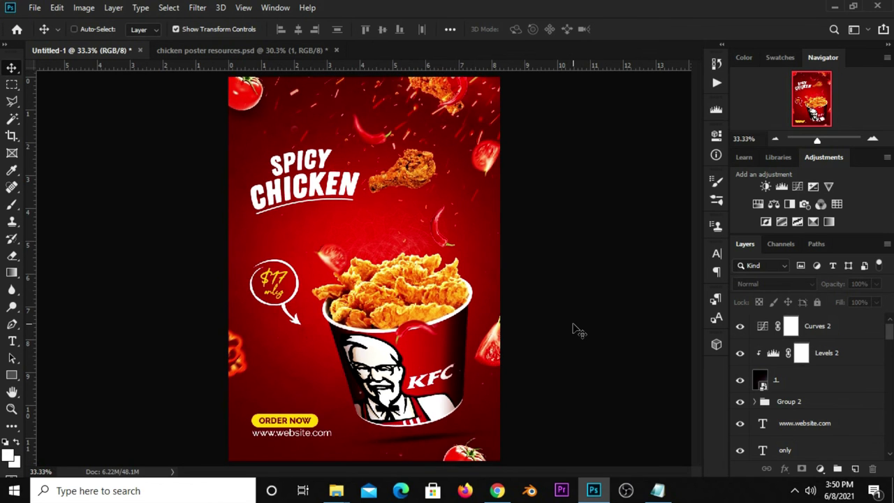
key(ctrl+minus)
key(ctrl+plus)
key(ctrl+plus)
mouse_move(694, 287)
mouse_down()
mouse_move(692, 264)
mouse_move(701, 323)
mouse_up()
key(ctrl+0)
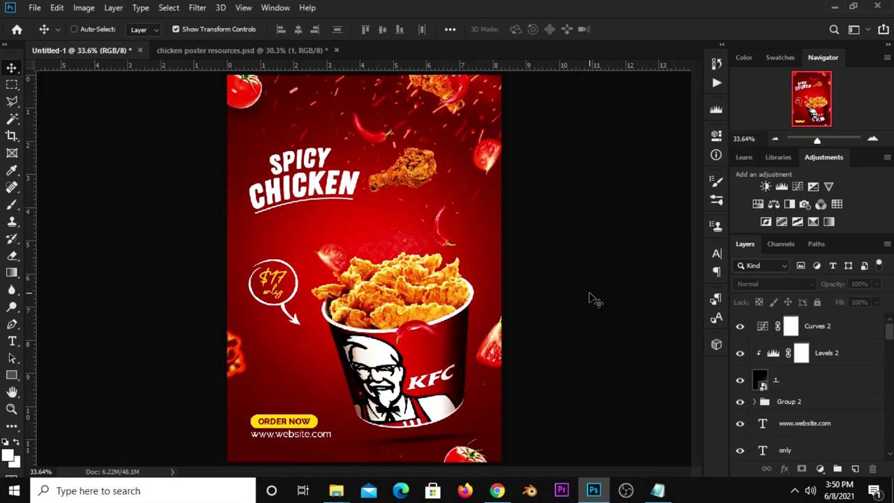
Bring the dashed arrow graphic from the resources document into the poster
click(244, 50)
click(272, 241)
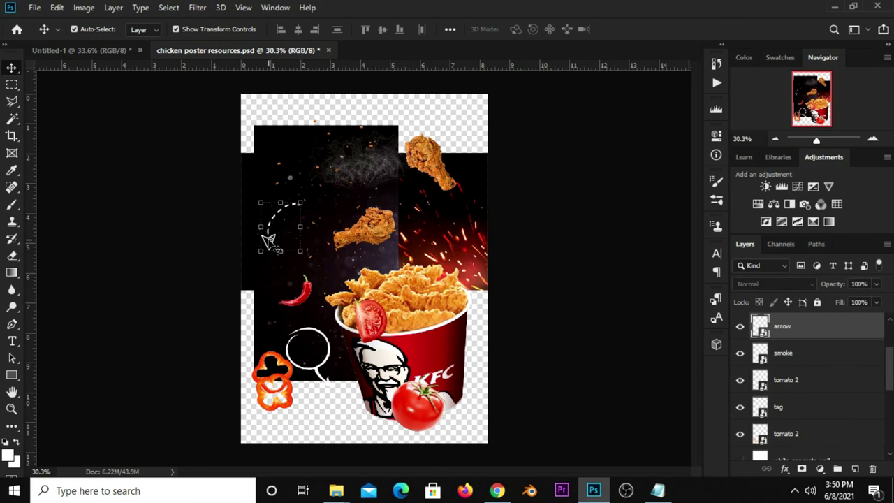
key(ctrl)
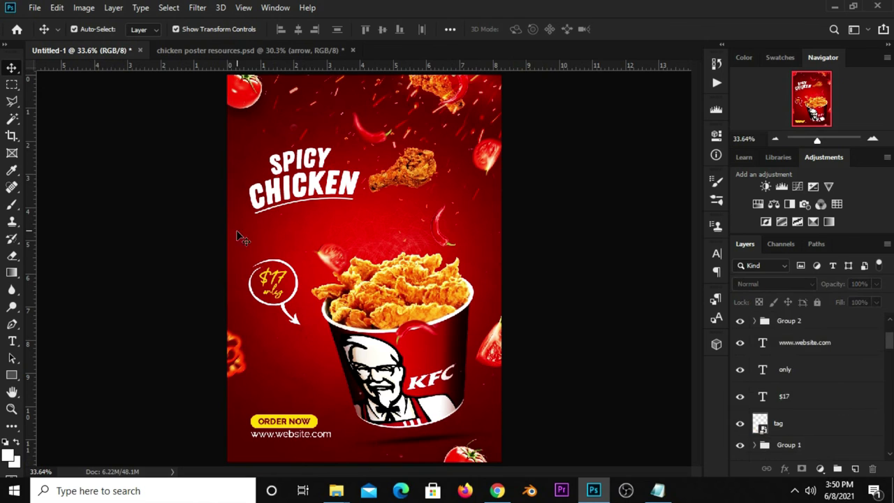
drag(119, 84, 348, 325)
Scale the arrow to 82.56%, rotate it 33.49°, and place it above ORDER NOW
key(ctrl+t)
mouse_move(385, 242)
mouse_down()
mouse_move(317, 361)
mouse_move(336, 377)
mouse_move(298, 400)
mouse_up()
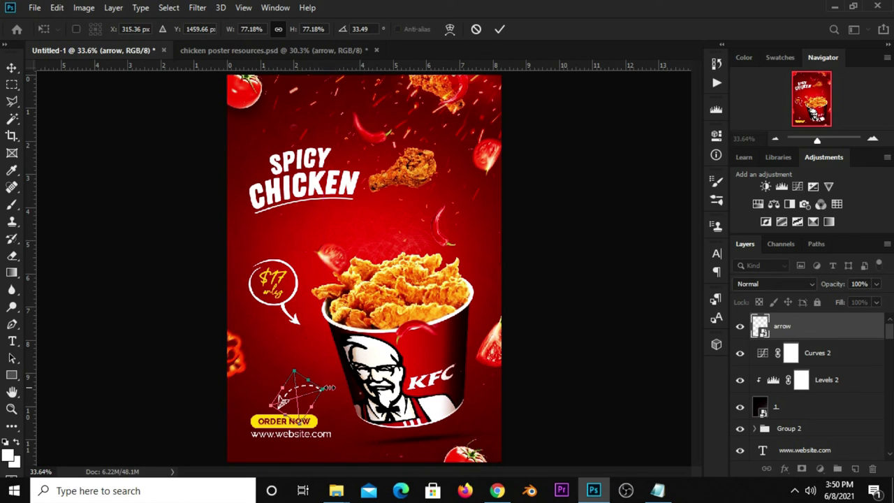
key(Return)
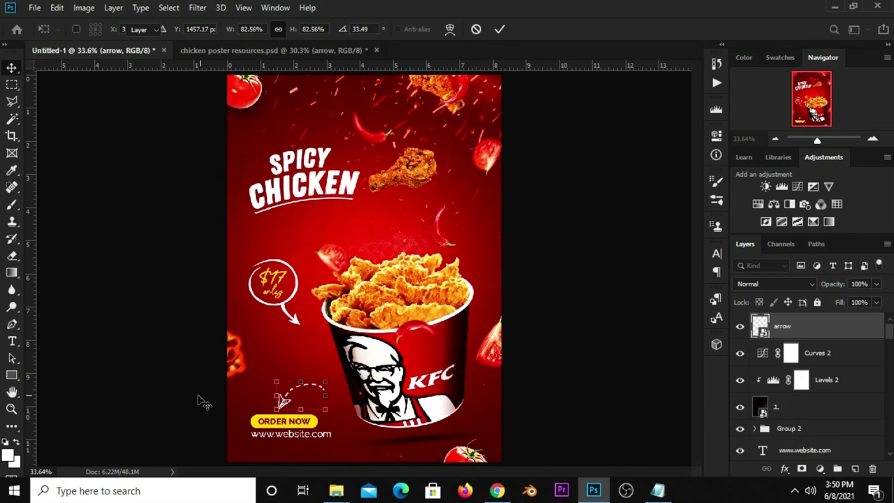
click(188, 398)
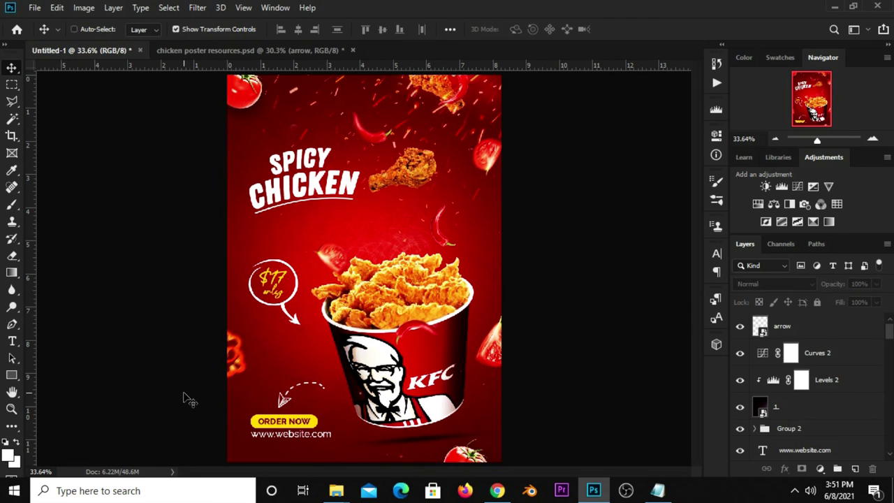
key(ctrl+plus)
drag(694, 314, 696, 292)
key(ctrl+minus)
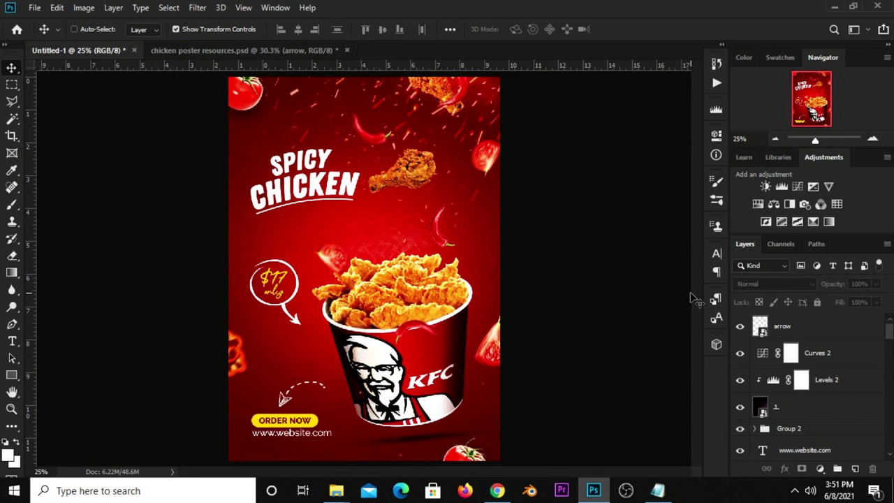
key(ctrl+minus)
key(ctrl+plus)
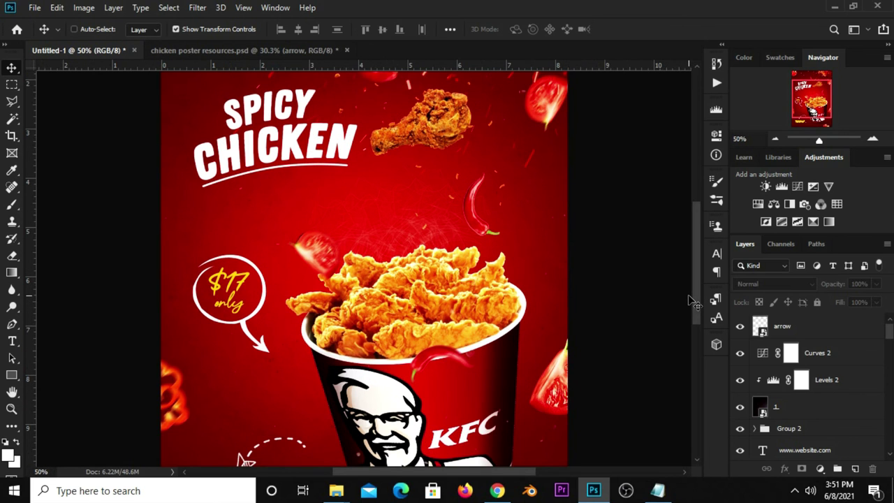
key(ctrl+minus)
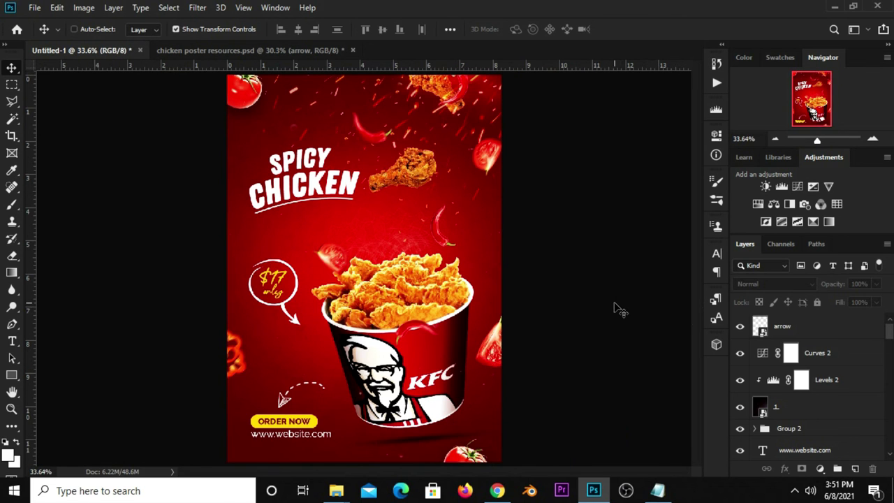